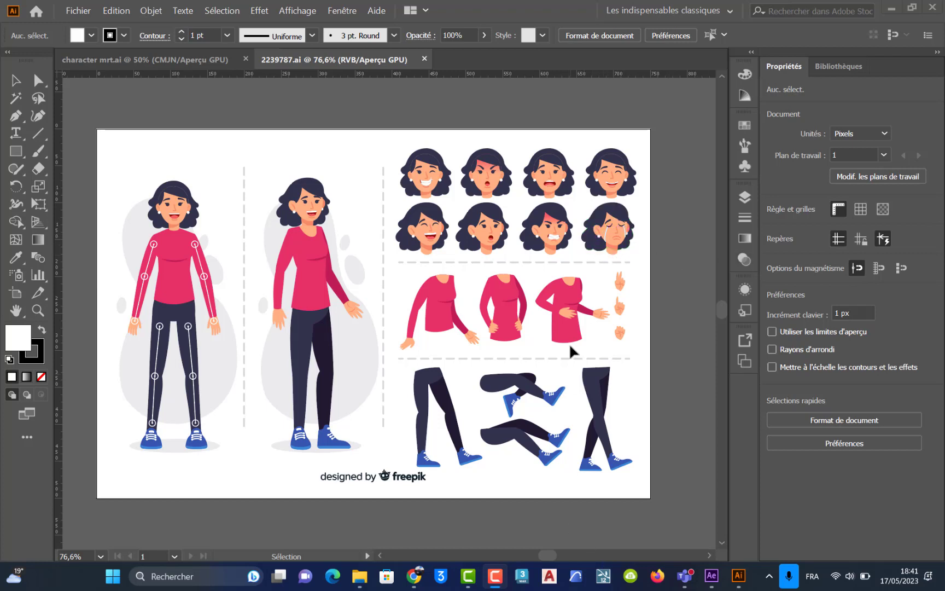
# Step: Delete the BACKGROUND layer and the "DESIGNED B..." credit layer, keeping only the OBJECTS layer
pyautogui.click(745, 198)
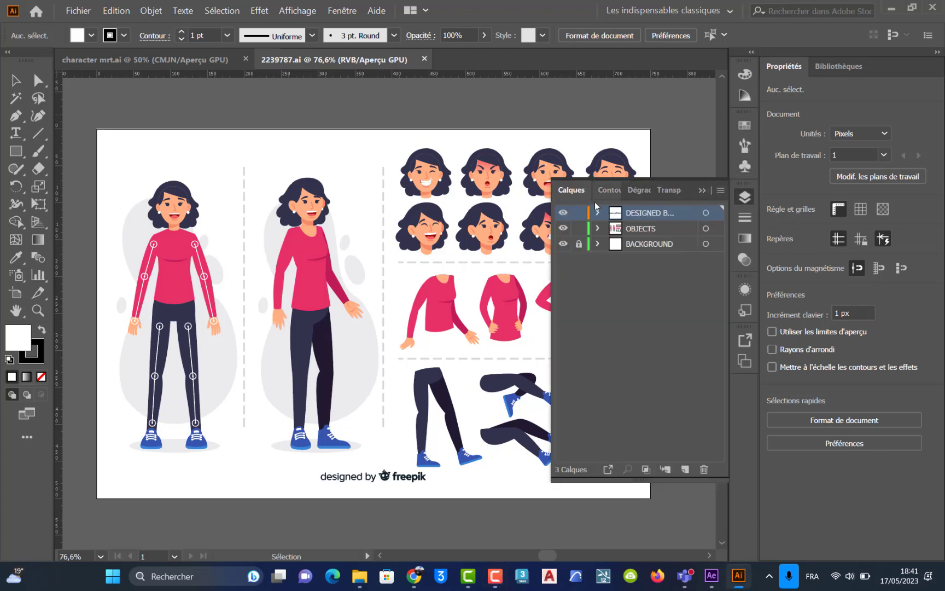
pyautogui.click(563, 244)
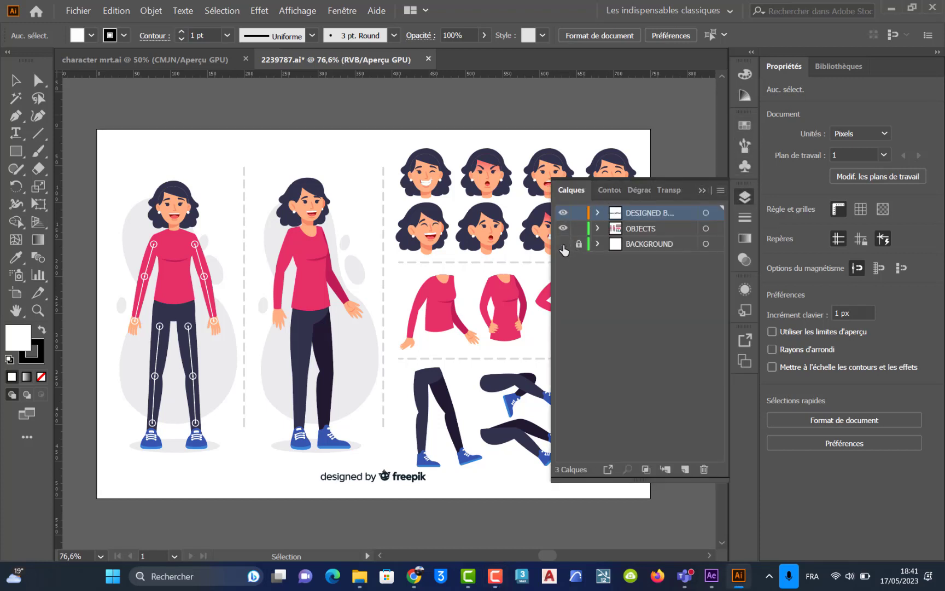
pyautogui.click(622, 245)
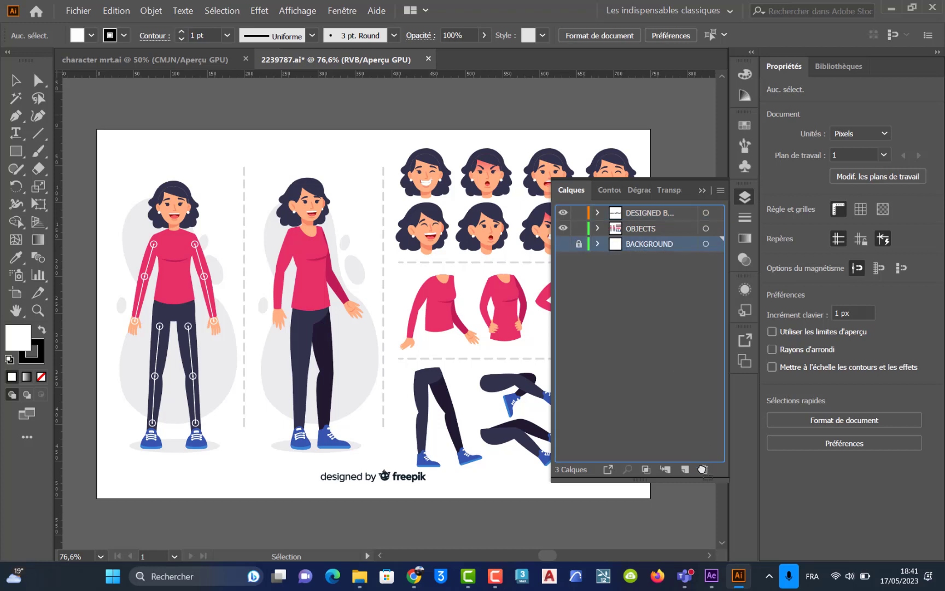
pyautogui.click(702, 469)
pyautogui.moveTo(615, 216); pyautogui.dragTo(674, 424)
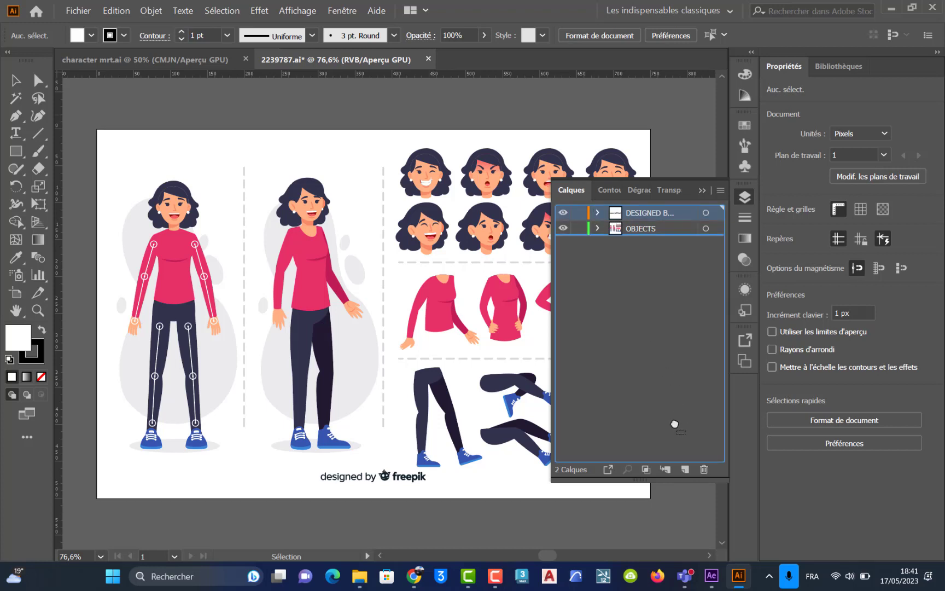
pyautogui.moveTo(702, 466); pyautogui.dragTo(703, 468)
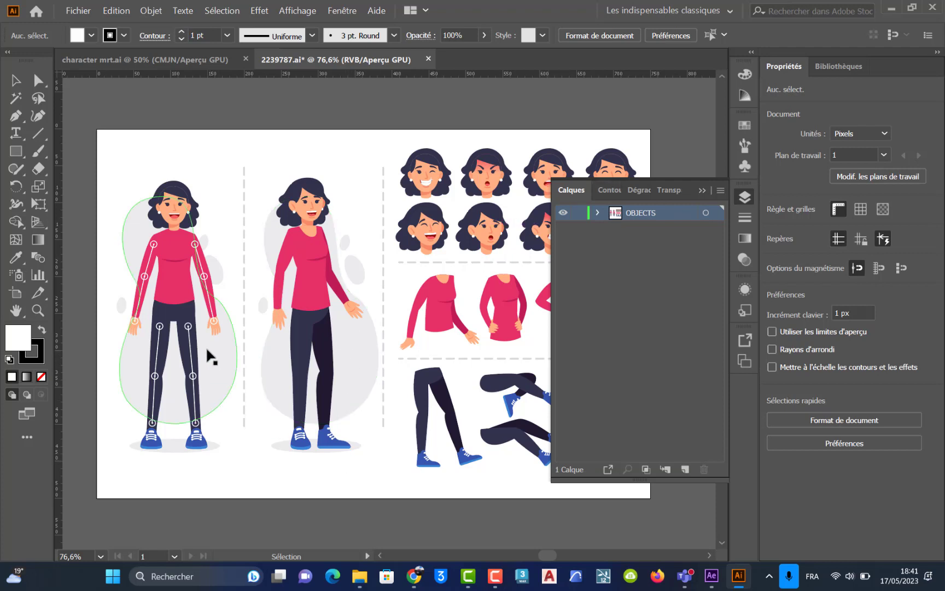
pyautogui.click(701, 190)
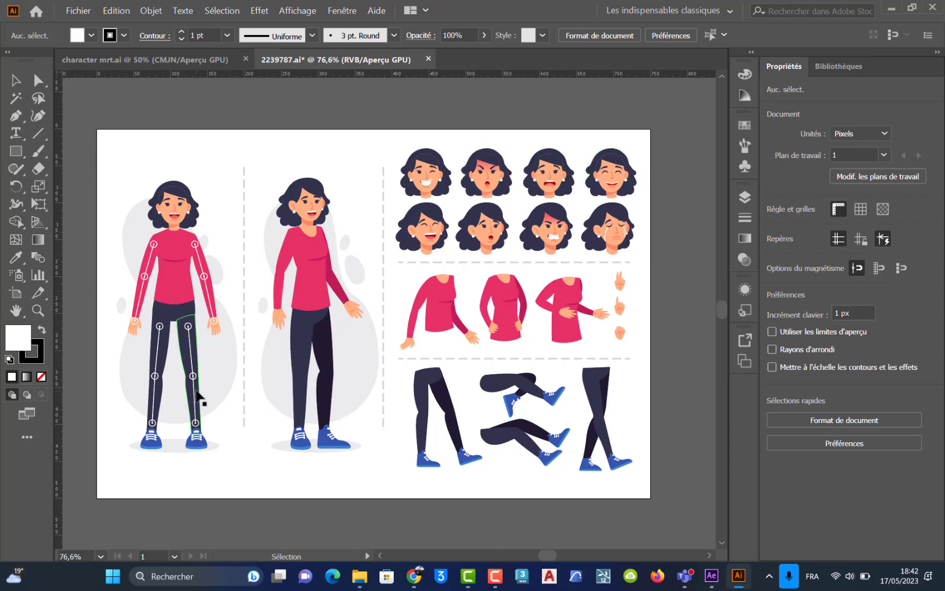
# Step: Ungroup the set of leg poses in the lower part of the artboard
pyautogui.click(187, 342)
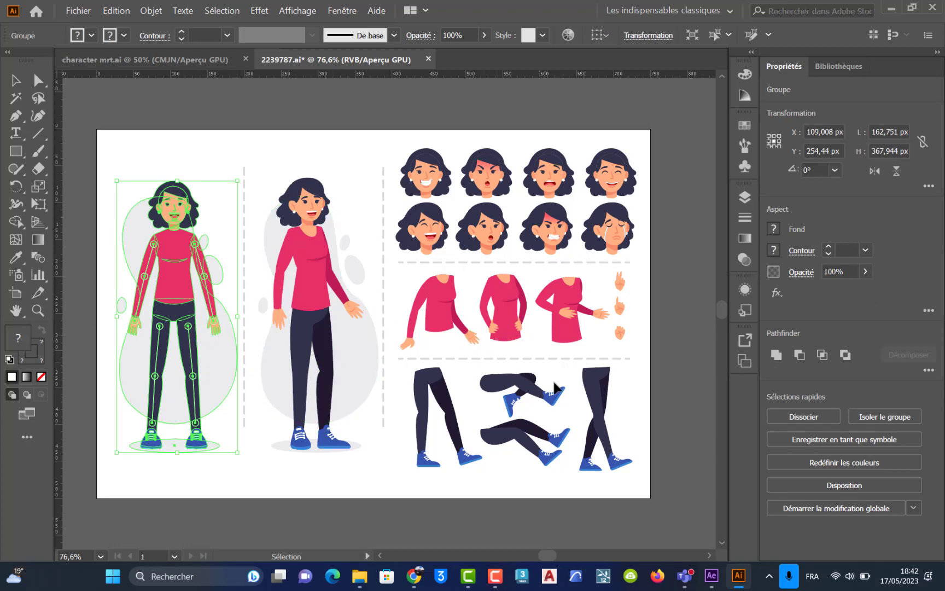
pyautogui.click(596, 408)
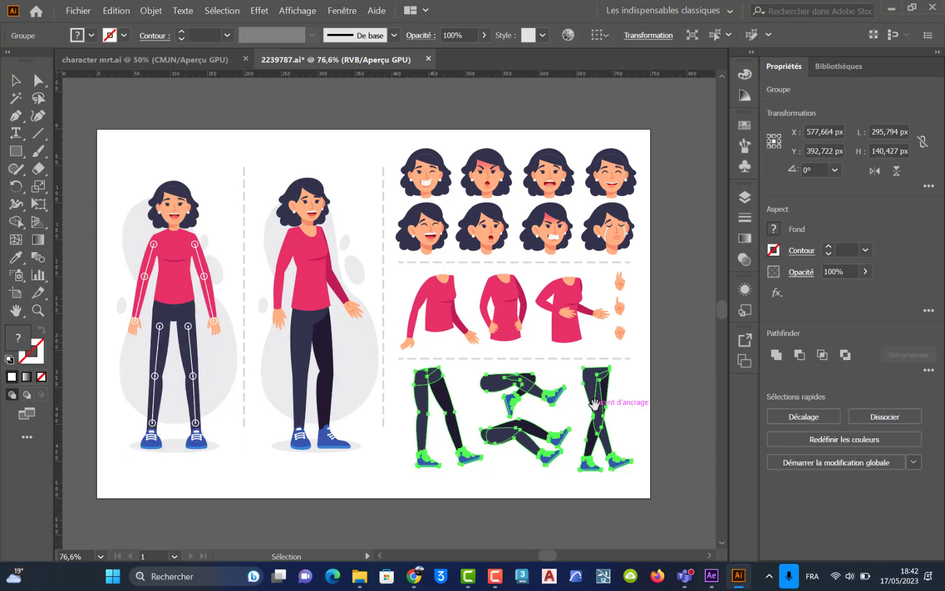
pyautogui.moveTo(596, 407); pyautogui.dragTo(425, 367)
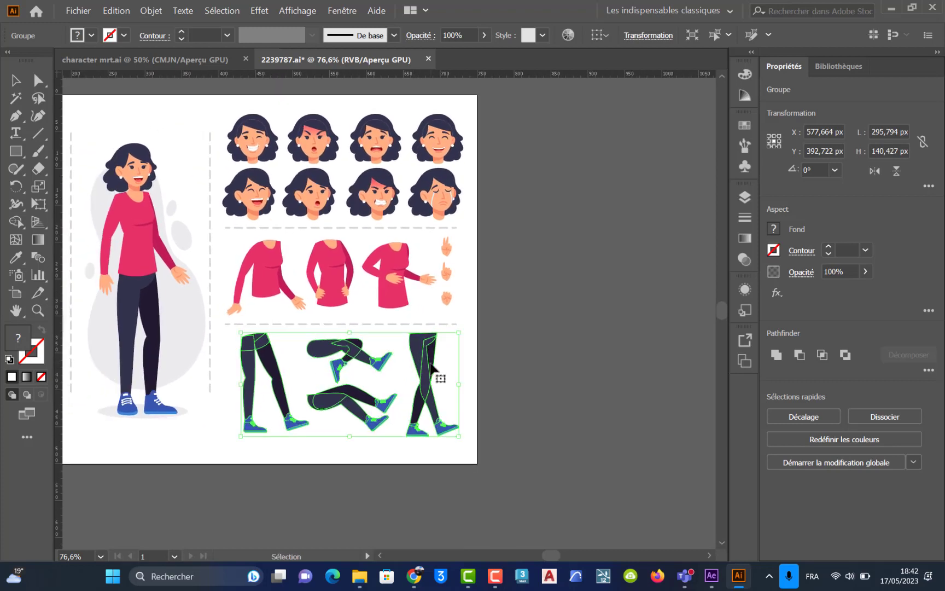
pyautogui.rightClick(426, 367)
pyautogui.click(488, 257)
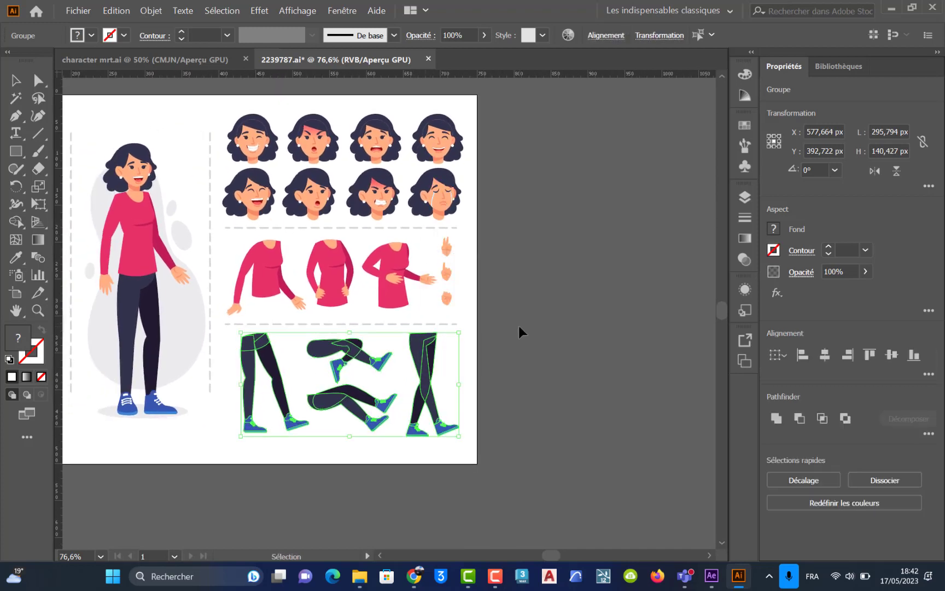
# Step: Move the crossed walking legs off the artboard onto the empty canvas to its right
pyautogui.click(518, 325)
pyautogui.click(420, 398)
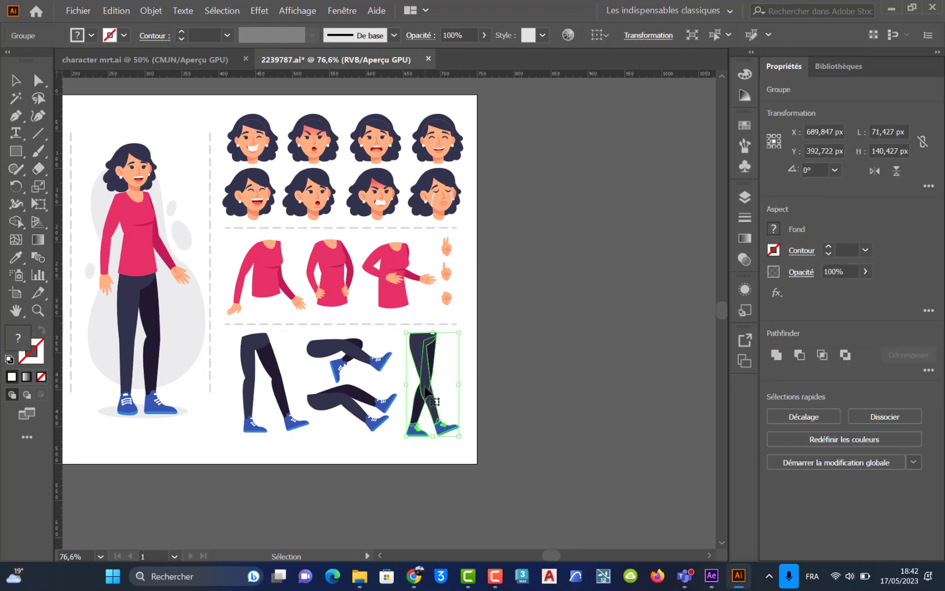
pyautogui.moveTo(422, 384); pyautogui.dragTo(597, 360)
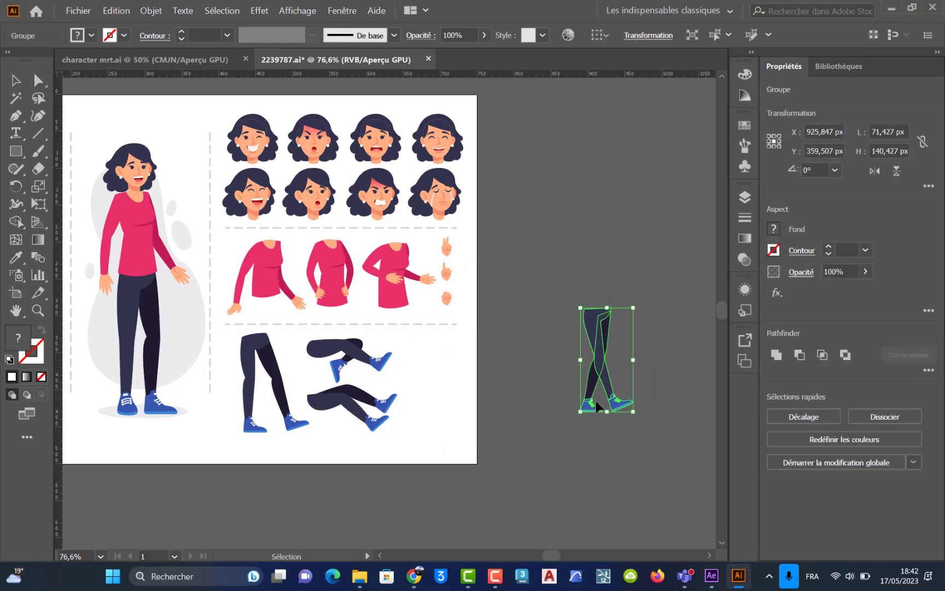
pyautogui.click(502, 438)
# Step: Ungroup the torso poses and place the torso with bent arms on top of the walking legs outside the artboard
pyautogui.click(384, 287)
pyautogui.rightClick(385, 288)
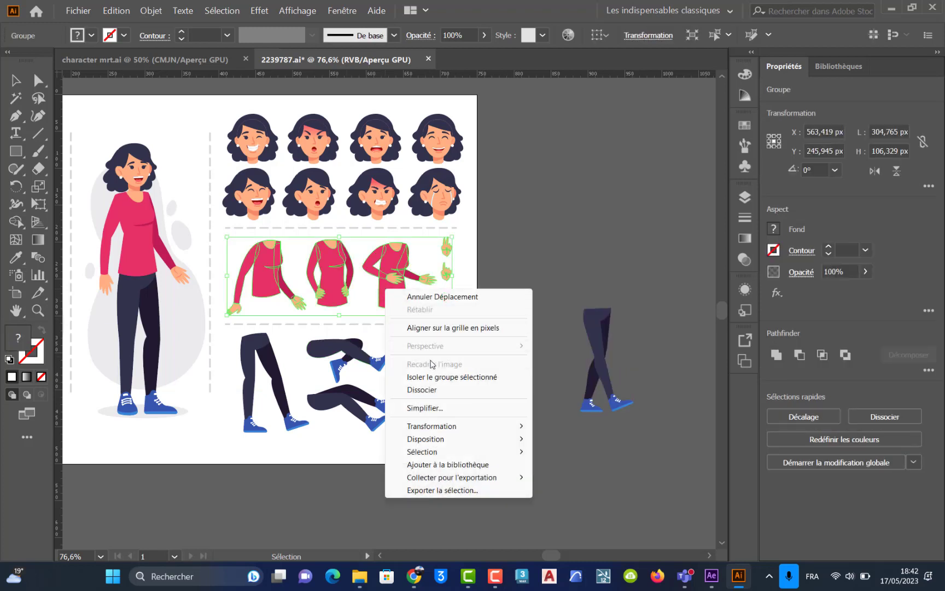
pyautogui.click(433, 391)
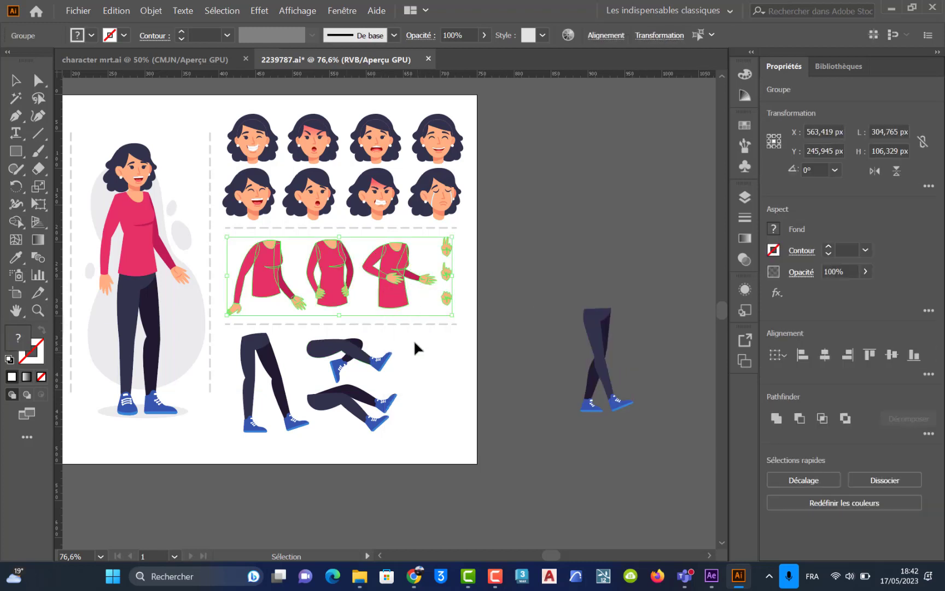
pyautogui.click(397, 301)
pyautogui.moveTo(396, 301); pyautogui.dragTo(600, 299)
pyautogui.click(635, 375)
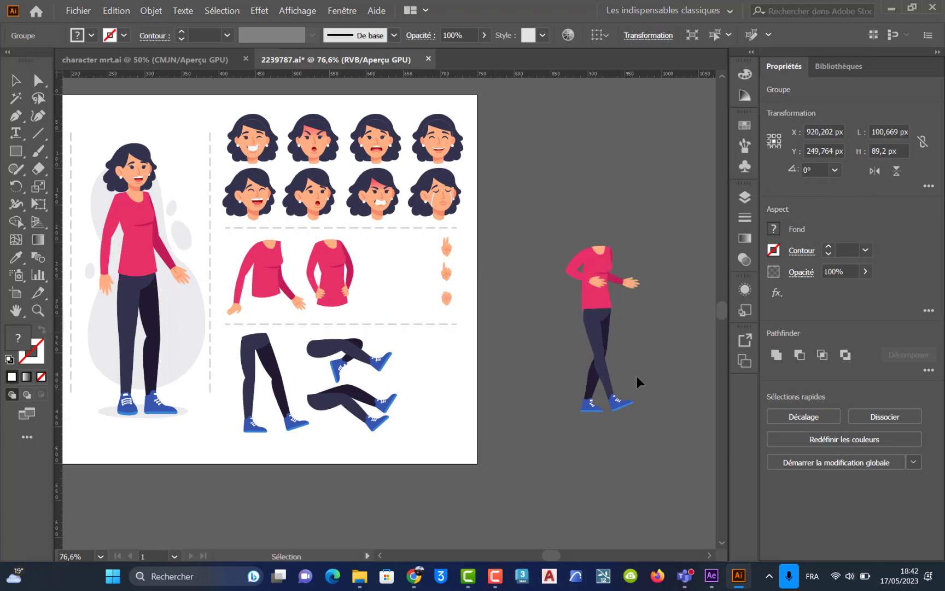
# Step: Send the walking legs to the back so that they sit behind the pink shirt
pyautogui.click(597, 323)
pyautogui.rightClick(597, 322)
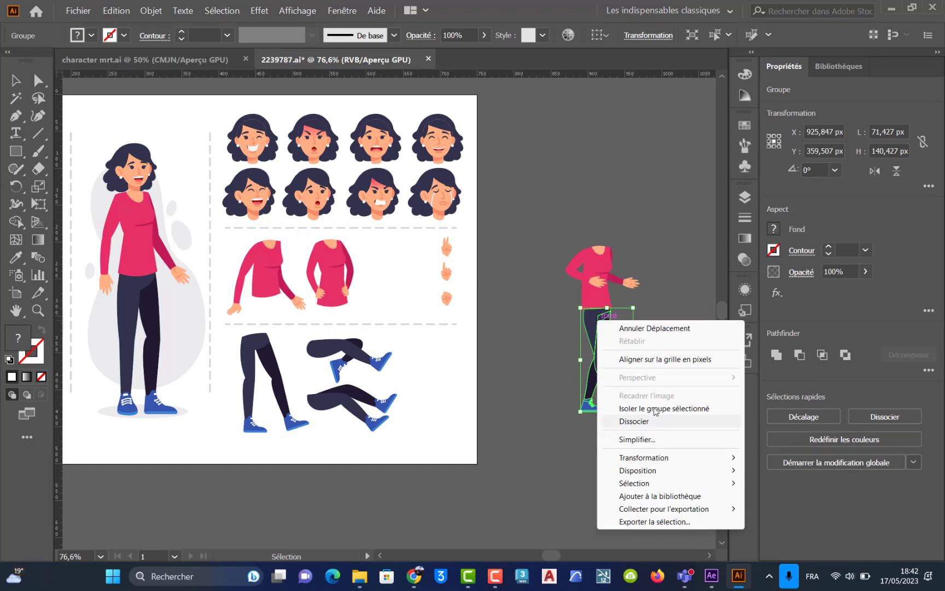
pyautogui.moveTo(676, 469)
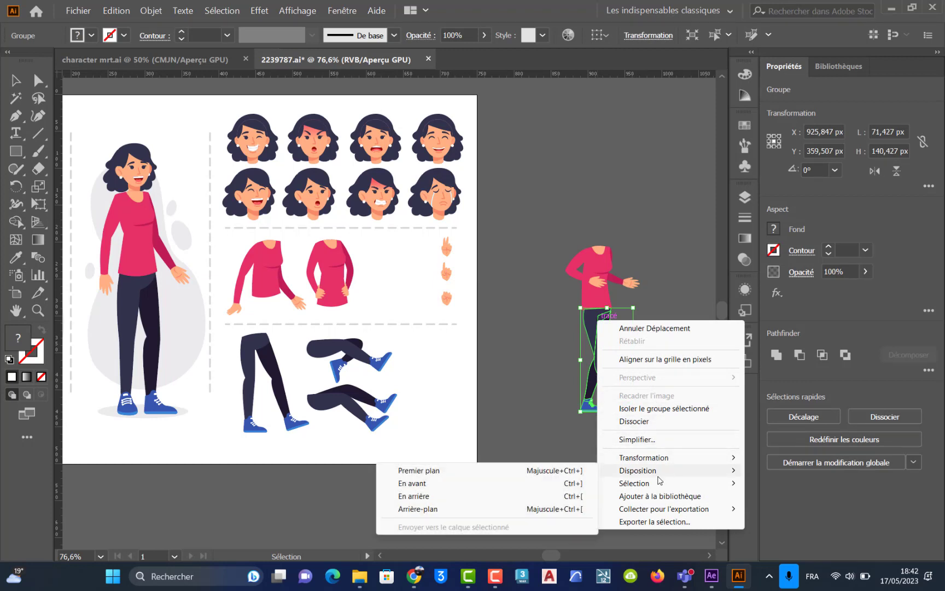
pyautogui.click(529, 512)
pyautogui.click(547, 396)
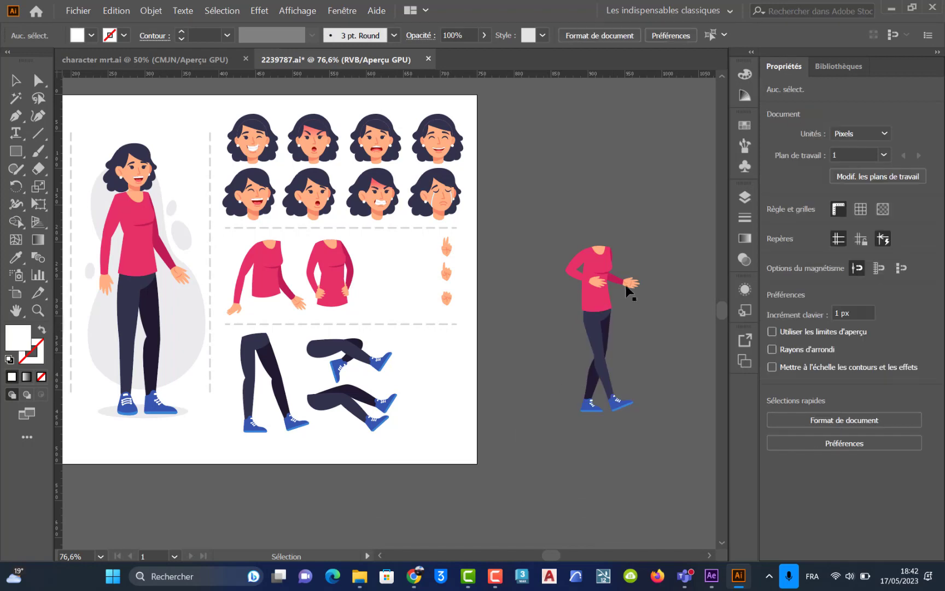
# Step: Shift the legs very slightly to the left so that they line up under the shirt hem
pyautogui.scroll(5, 606, 307)
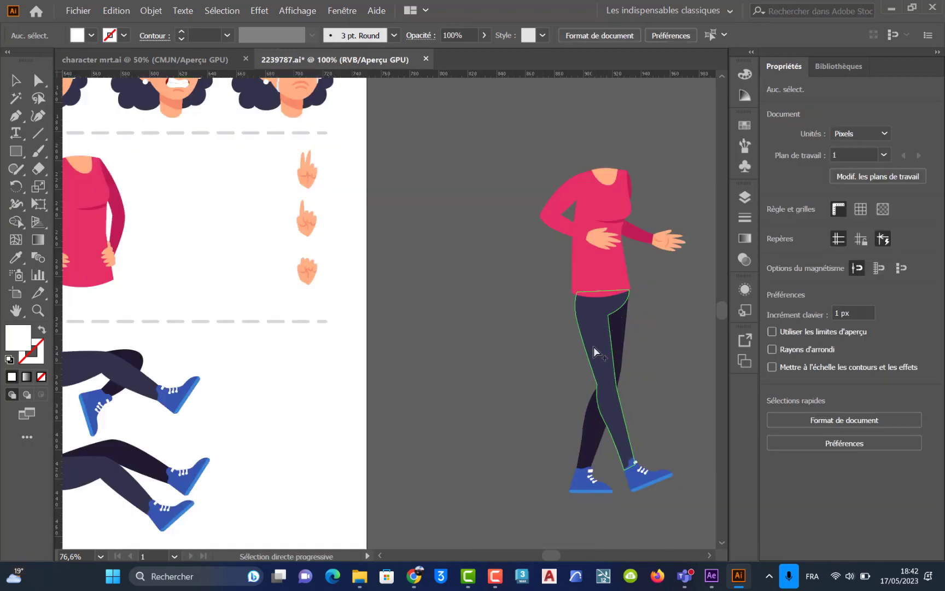
pyautogui.scroll(3, 580, 320)
pyautogui.hscroll(3, 580, 320)
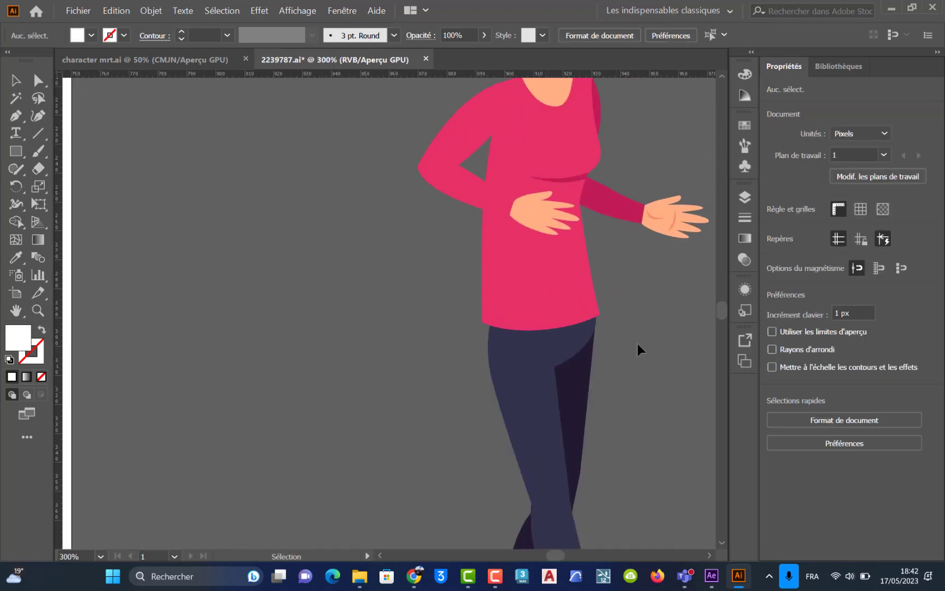
pyautogui.click(538, 373)
pyautogui.moveTo(538, 369); pyautogui.dragTo(536, 369)
pyautogui.click(643, 302)
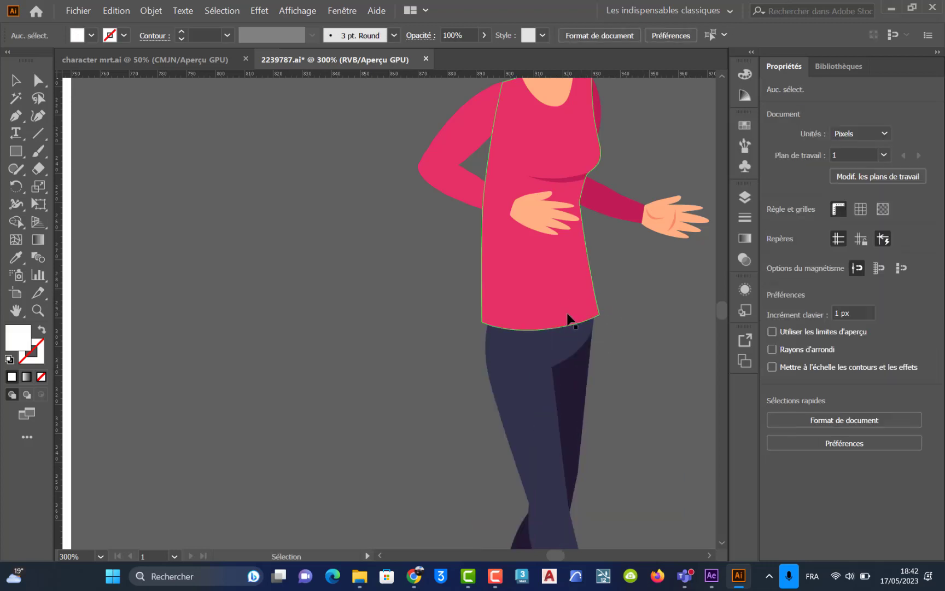
# Step: Ungroup the head expressions and place the worried, open-mouthed head on the neck of the assembled body
pyautogui.scroll(-3, 573, 355)
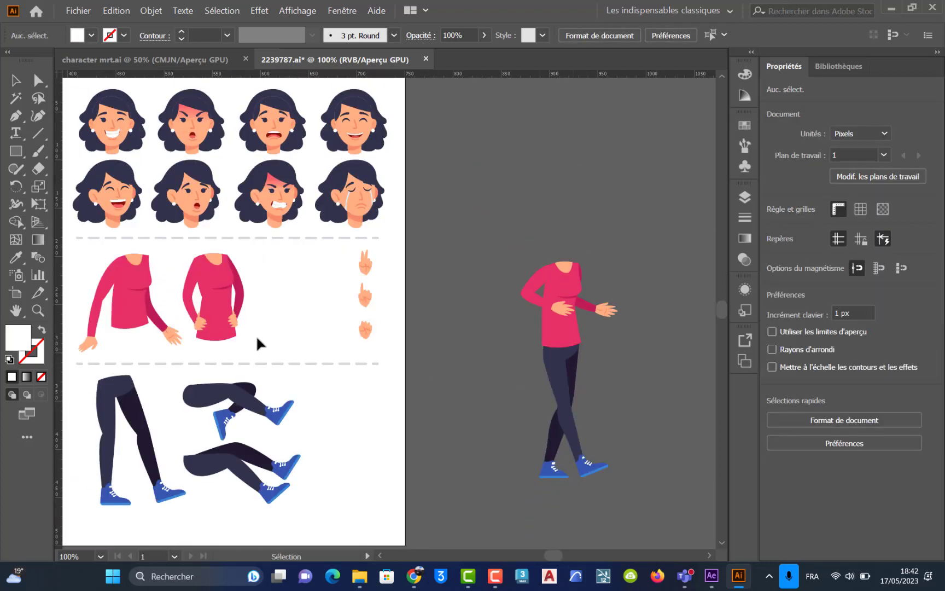
pyautogui.moveTo(253, 327); pyautogui.dragTo(316, 355)
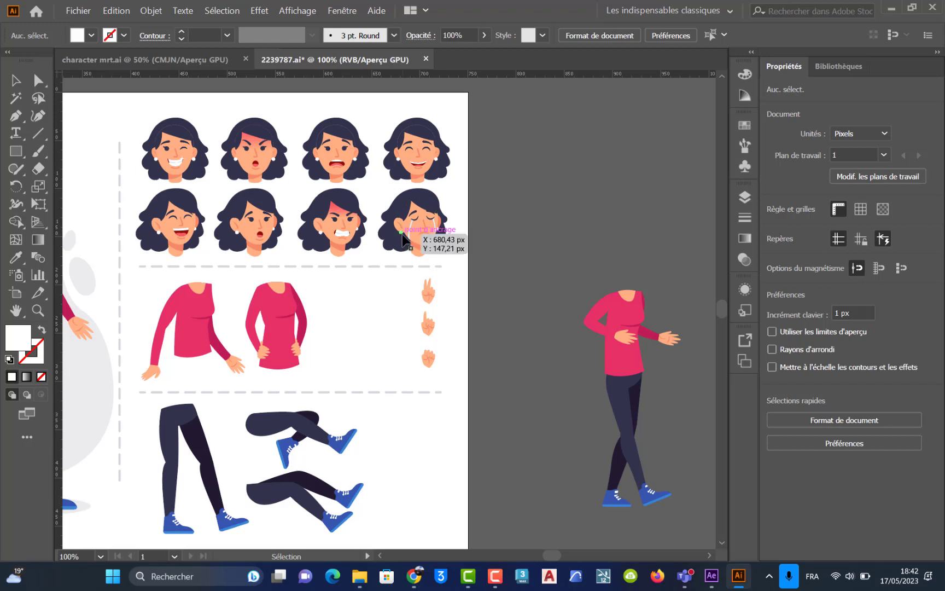
pyautogui.click(269, 239)
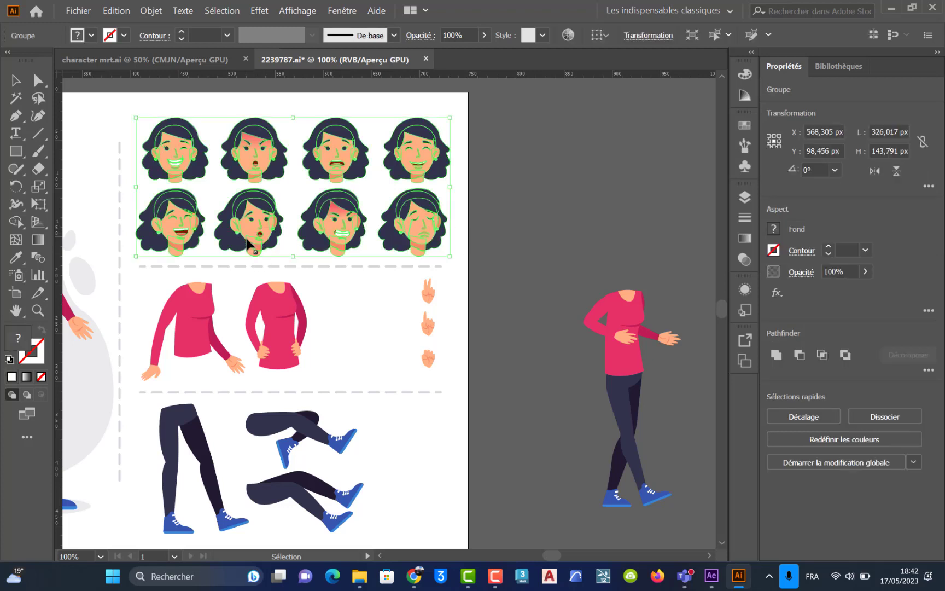
pyautogui.rightClick(250, 235)
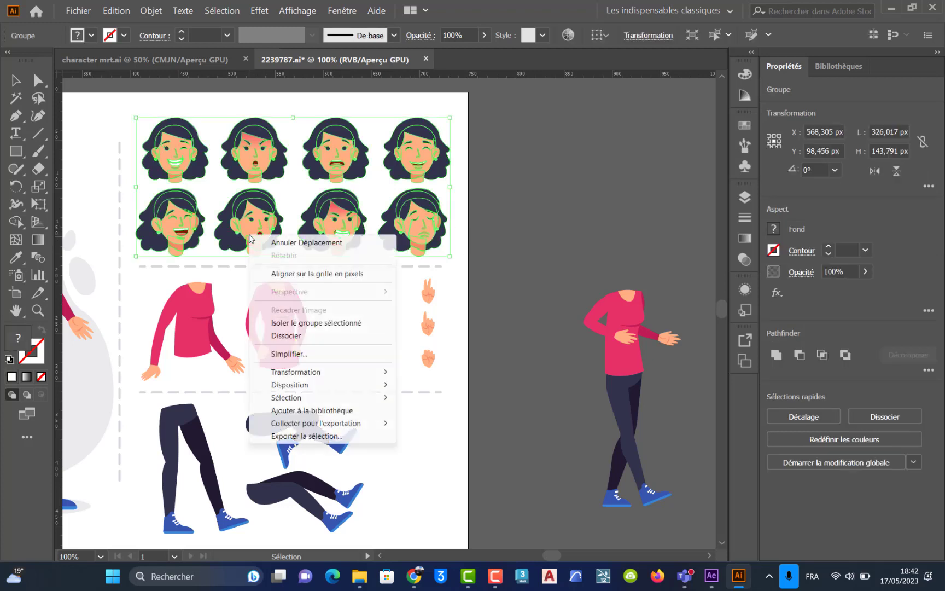
pyautogui.click(296, 336)
pyautogui.click(516, 252)
pyautogui.moveTo(248, 237); pyautogui.dragTo(628, 276)
pyautogui.click(668, 306)
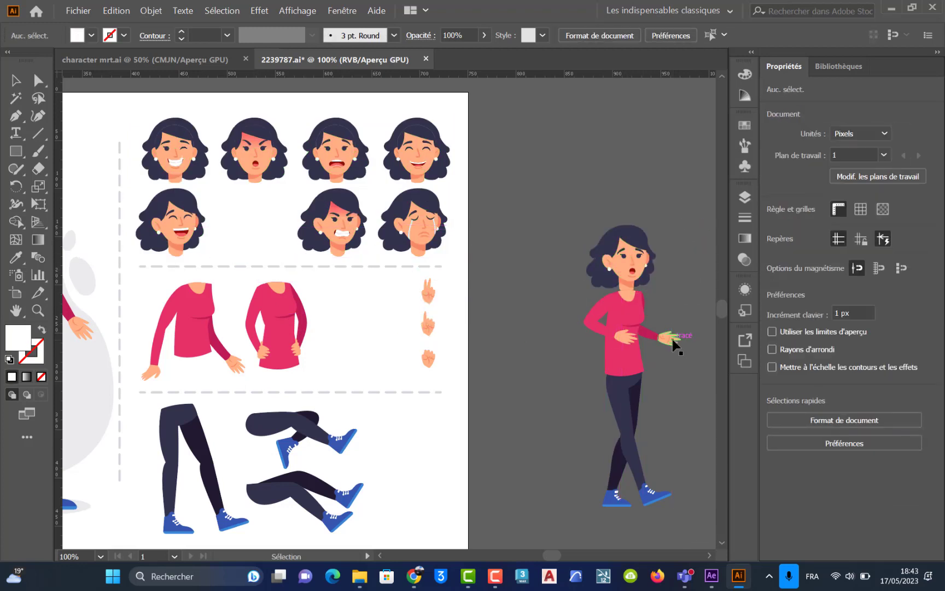
# Step: Scale the head down proportionally to about 45 px wide and move it back down onto the neck
pyautogui.scroll(3, 643, 295)
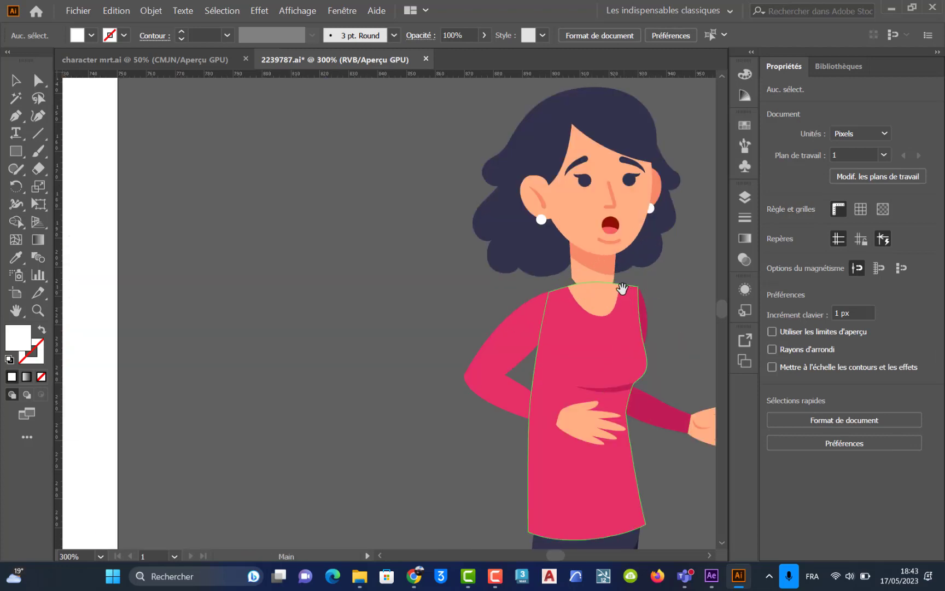
pyautogui.moveTo(619, 284); pyautogui.dragTo(571, 307)
pyautogui.click(601, 143)
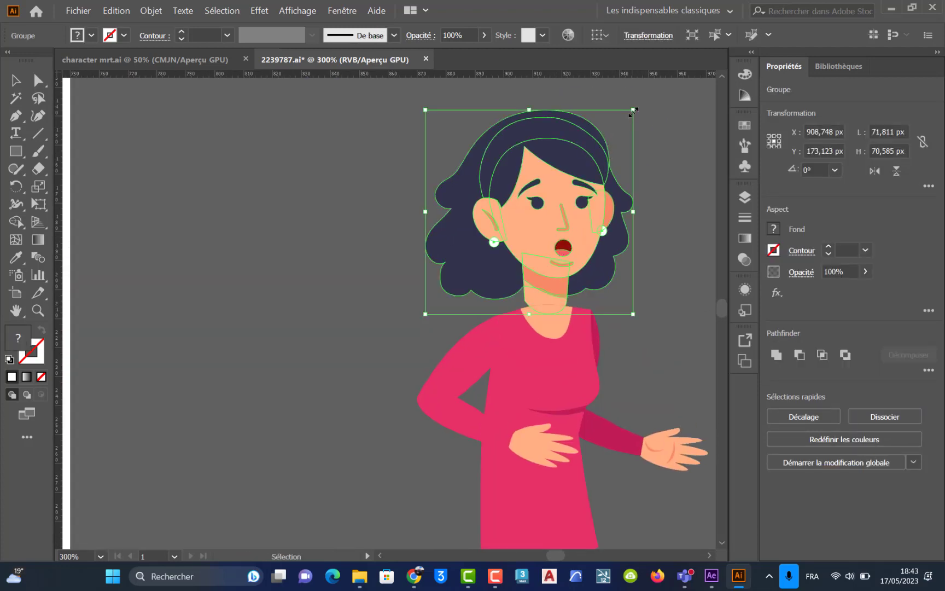
pyautogui.moveTo(633, 111); pyautogui.dragTo(595, 148)
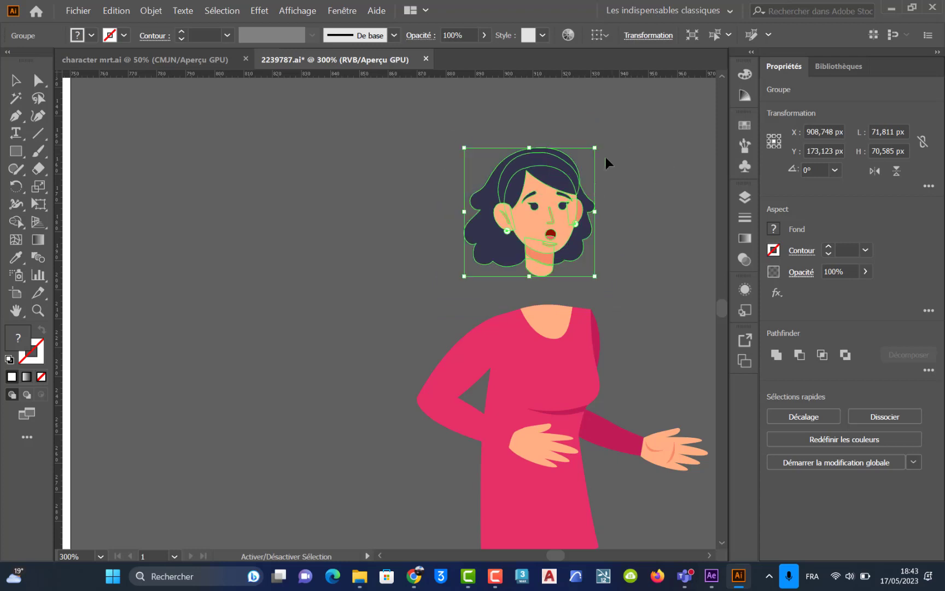
pyautogui.moveTo(549, 232); pyautogui.dragTo(553, 269)
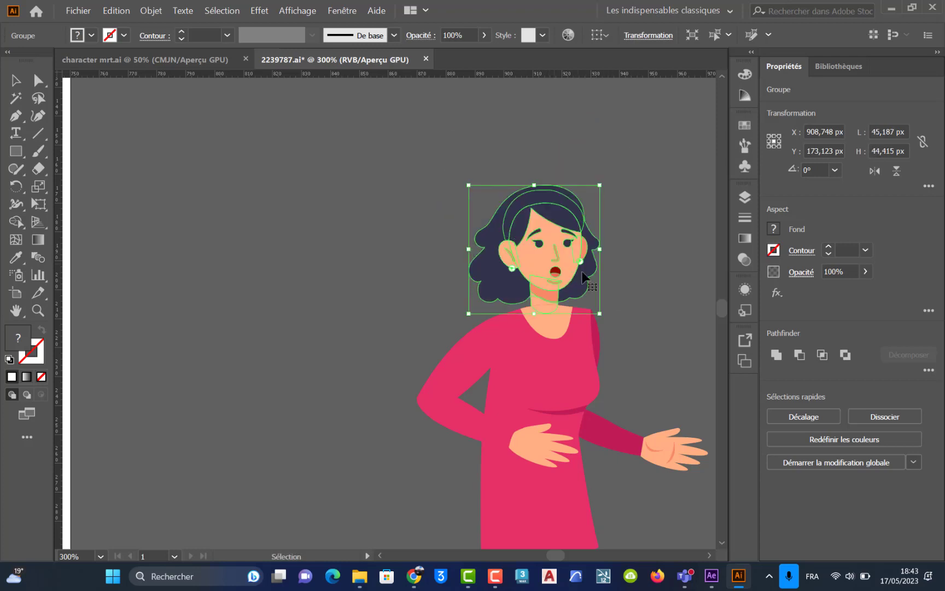
pyautogui.click(654, 301)
# Step: Enlarge the head slightly to about 48 px wide and reposition it on the neck
pyautogui.click(549, 253)
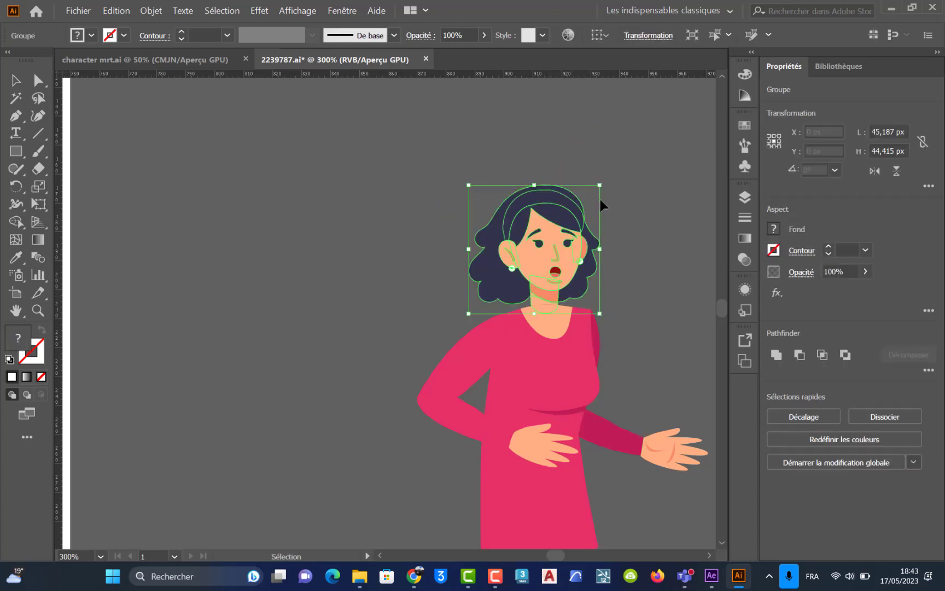
pyautogui.moveTo(602, 187); pyautogui.dragTo(610, 179)
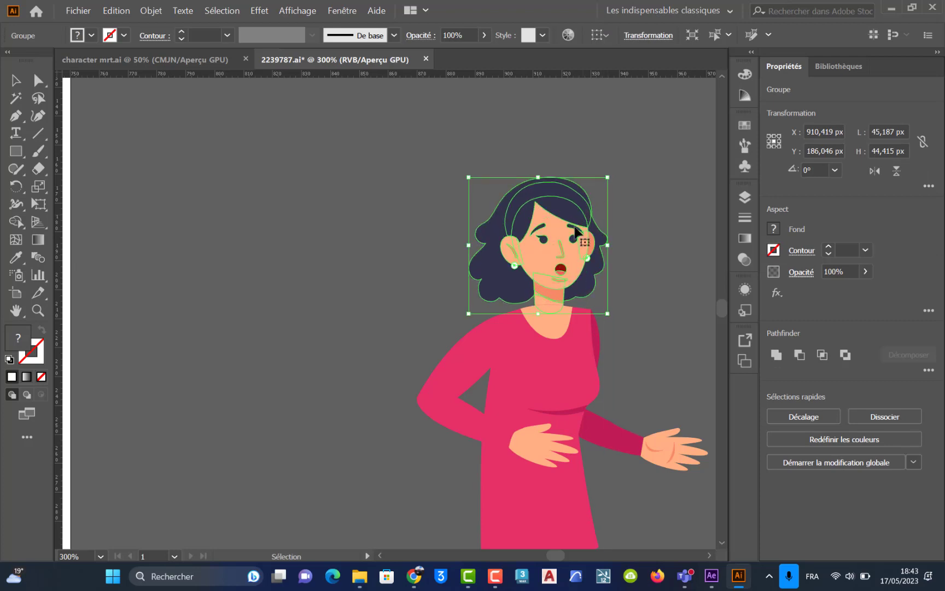
pyautogui.moveTo(568, 242); pyautogui.dragTo(563, 270)
pyautogui.scroll(-2, 586, 266)
pyautogui.click(620, 309)
pyautogui.click(639, 316)
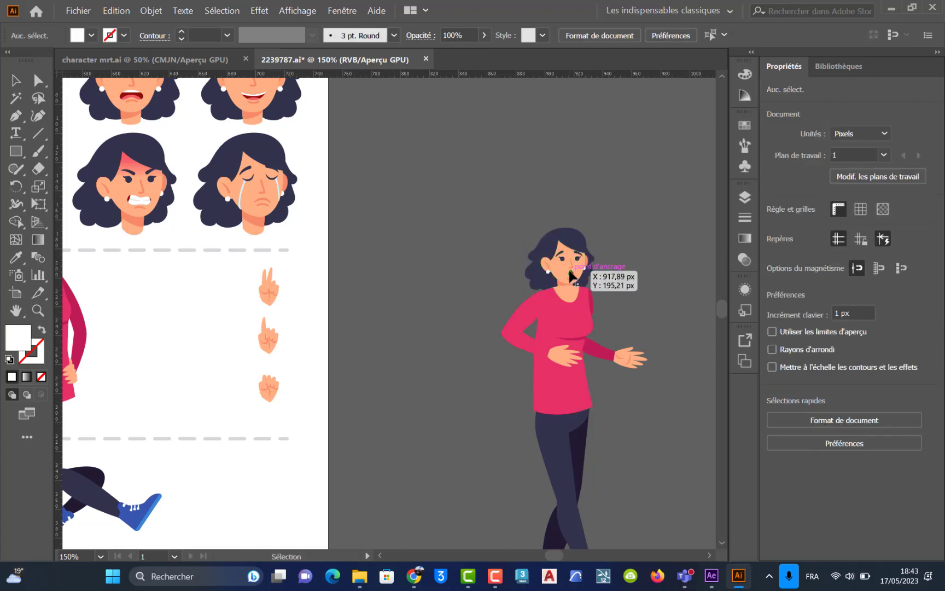
# Step: Nudge the head slightly upward to refine its position on the neck
pyautogui.click(587, 269)
pyautogui.press('Up')
pyautogui.press('Up')
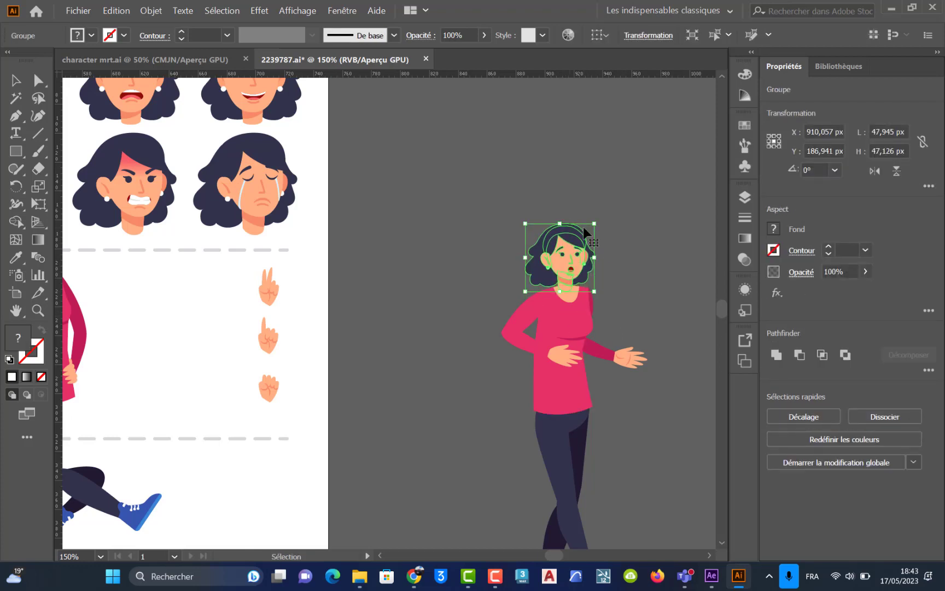
pyautogui.click(615, 266)
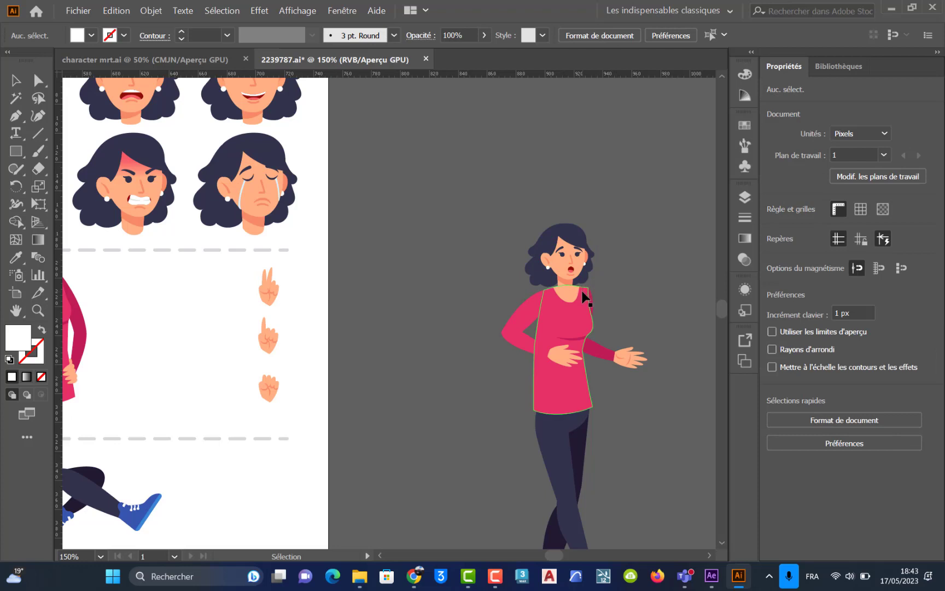
# Step: Send the assembled character's torso group to the back of the stacking order and deselect it
pyautogui.click(571, 305)
pyautogui.rightClick(570, 305)
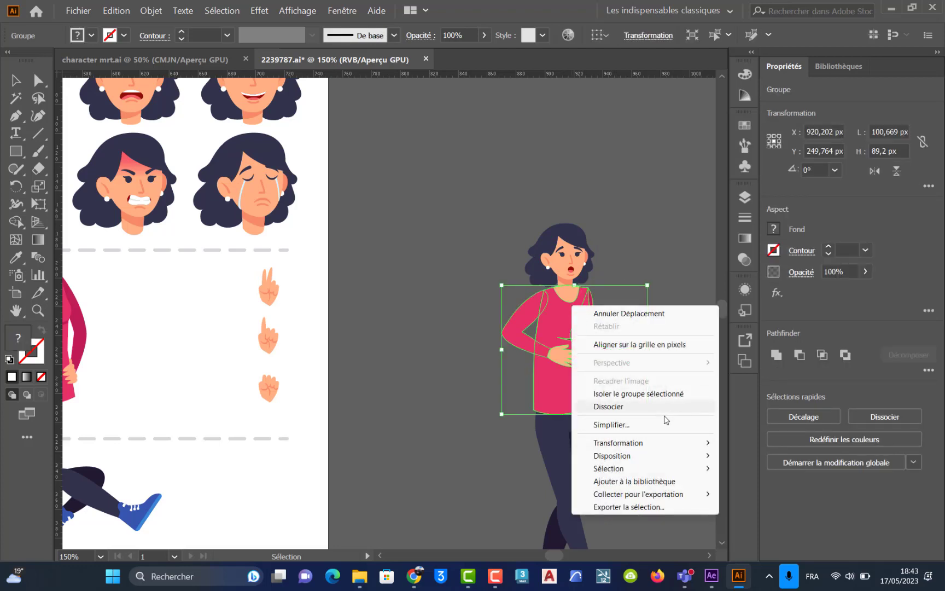
pyautogui.moveTo(670, 456)
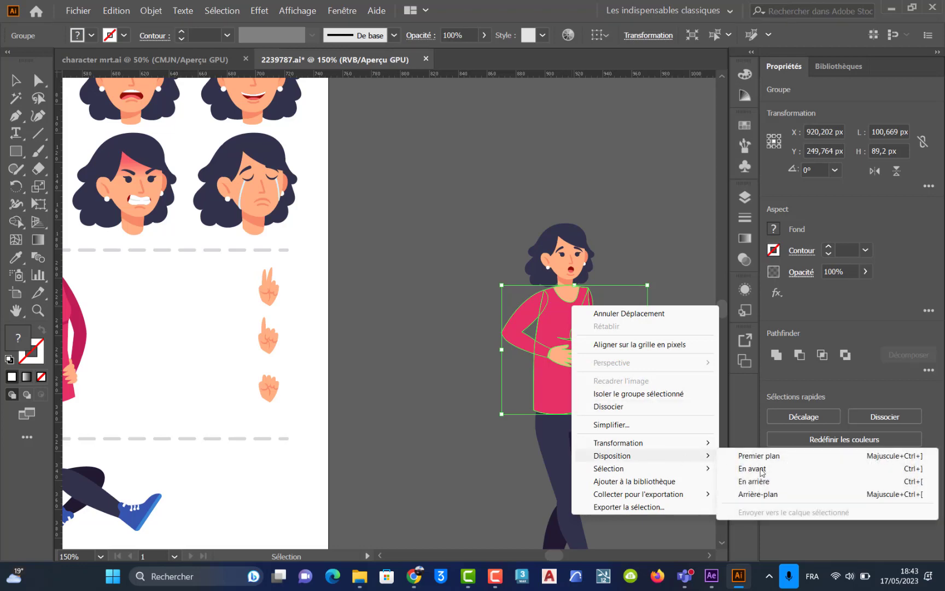
pyautogui.click(802, 500)
pyautogui.click(601, 270)
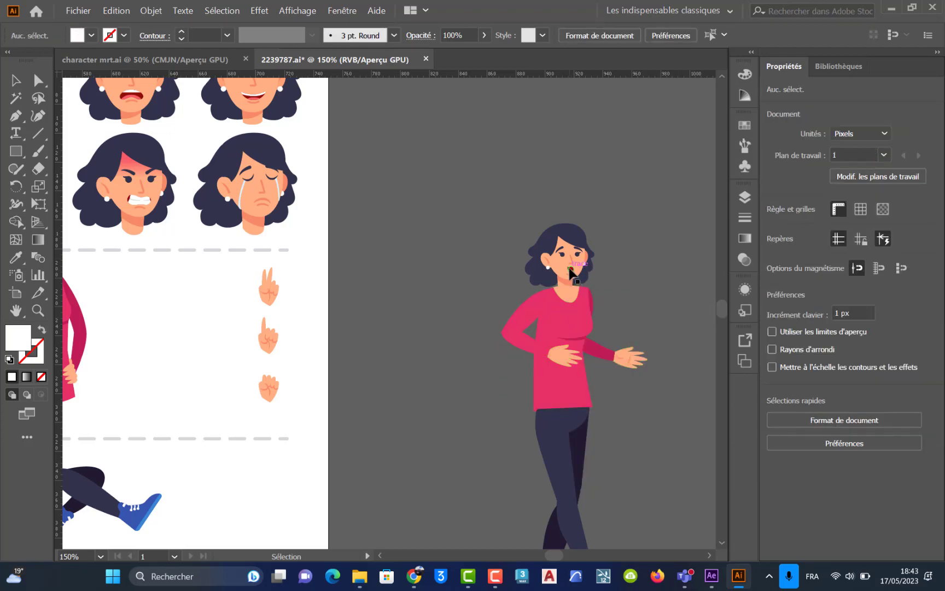
# Step: Ungroup the front-facing woman with joint markers from her grey background shapes
pyautogui.scroll(-2, 620, 315)
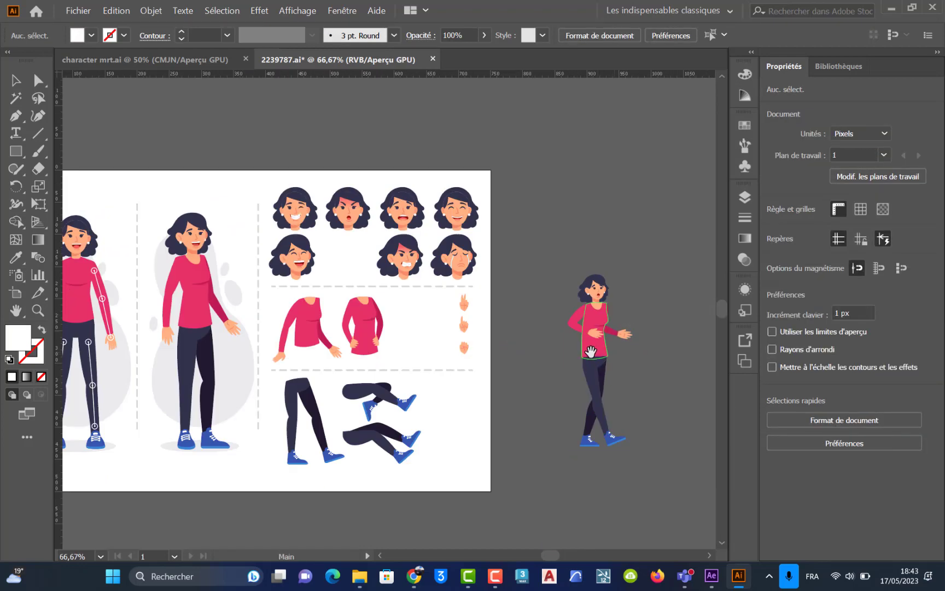
pyautogui.moveTo(593, 356); pyautogui.dragTo(599, 307)
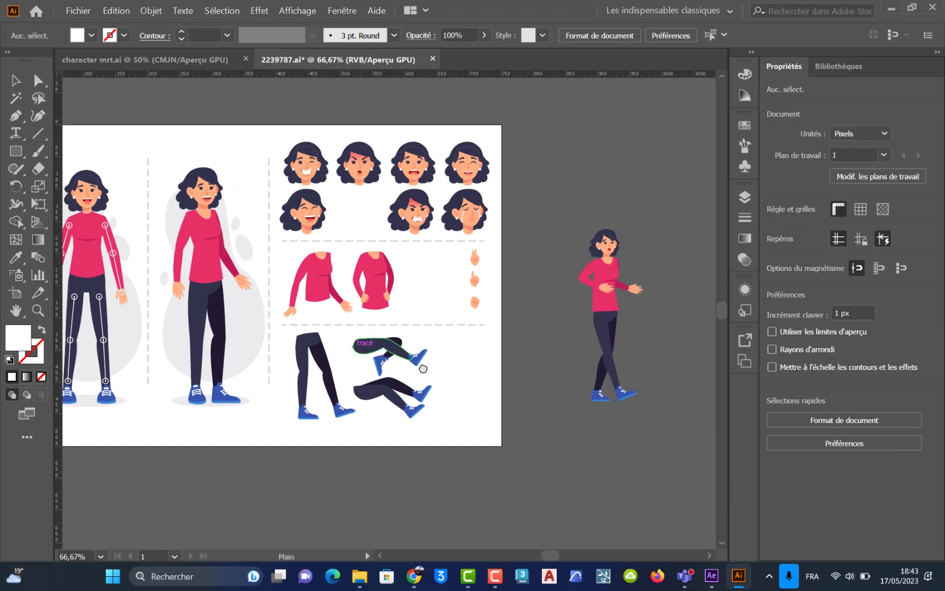
pyautogui.hscroll(-4, 371, 358)
pyautogui.click(210, 229)
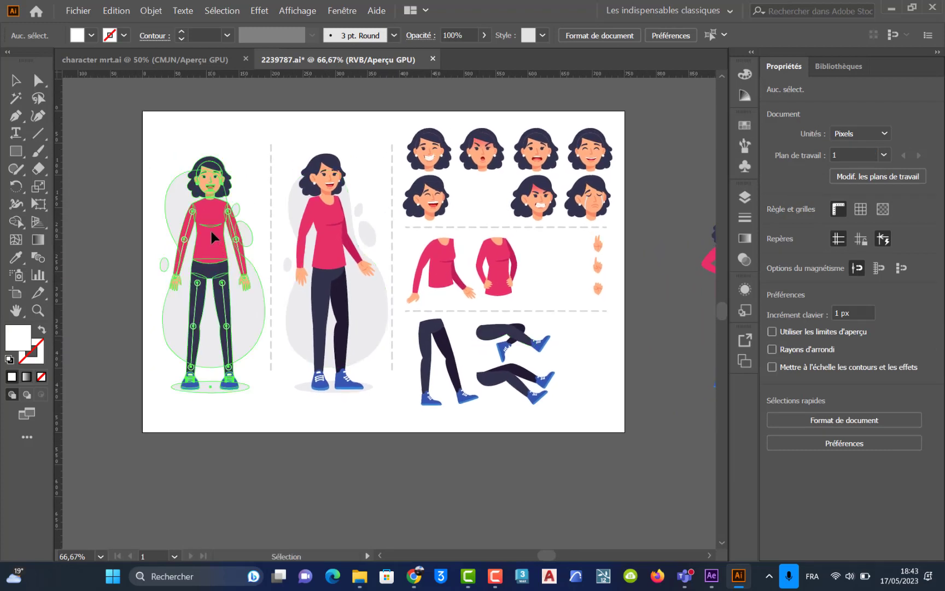
pyautogui.rightClick(207, 236)
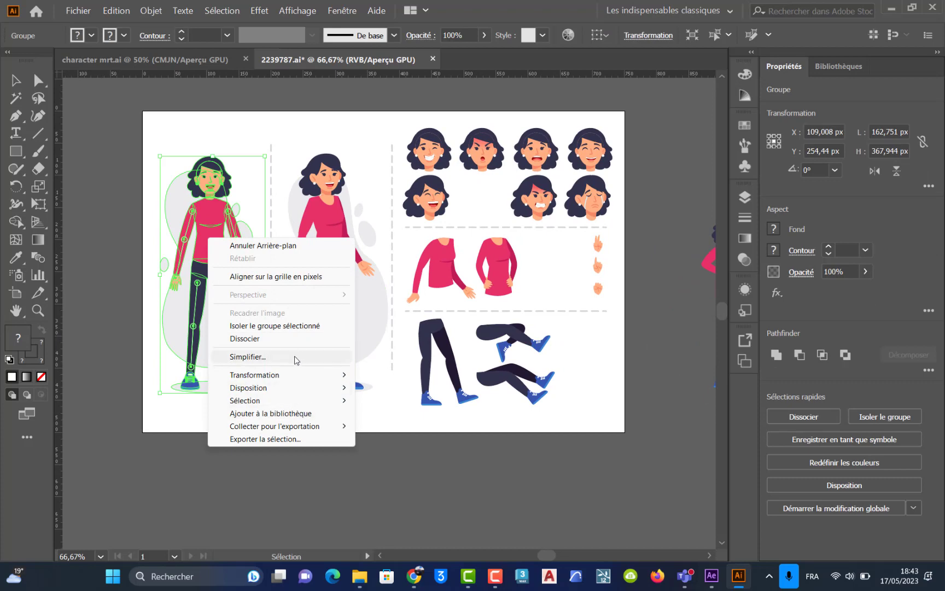
pyautogui.click(339, 454)
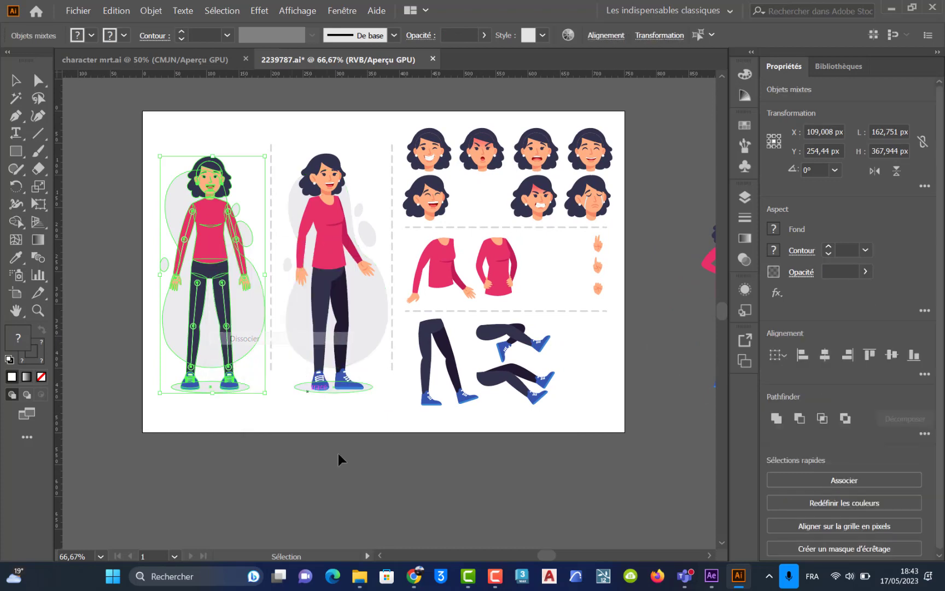
# Step: Move the front-facing woman off her grey backdrop to the empty canvas just outside the artboard
pyautogui.click(222, 298)
pyautogui.rightClick(221, 286)
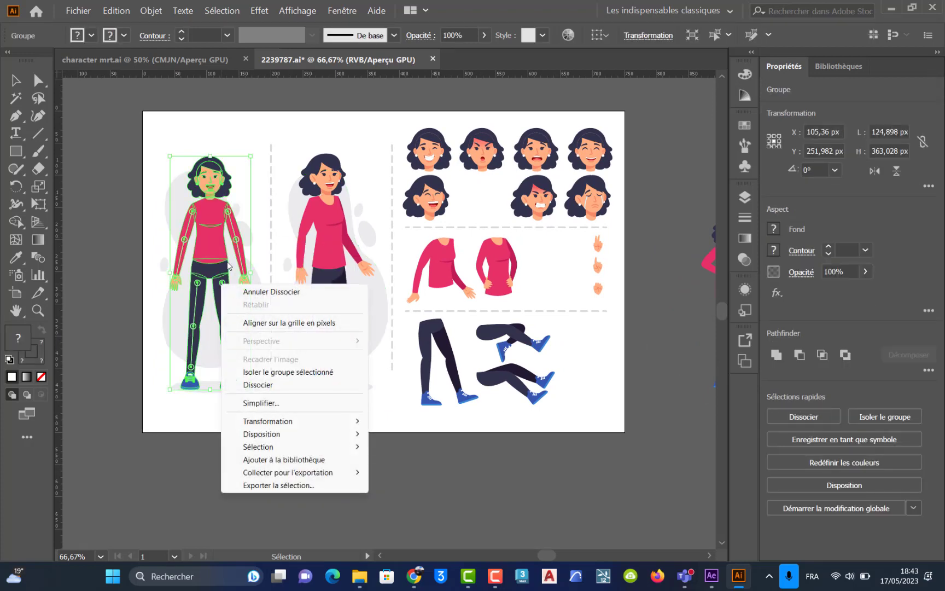
pyautogui.click(257, 136)
pyautogui.click(213, 230)
pyautogui.moveTo(243, 268); pyautogui.dragTo(228, 302)
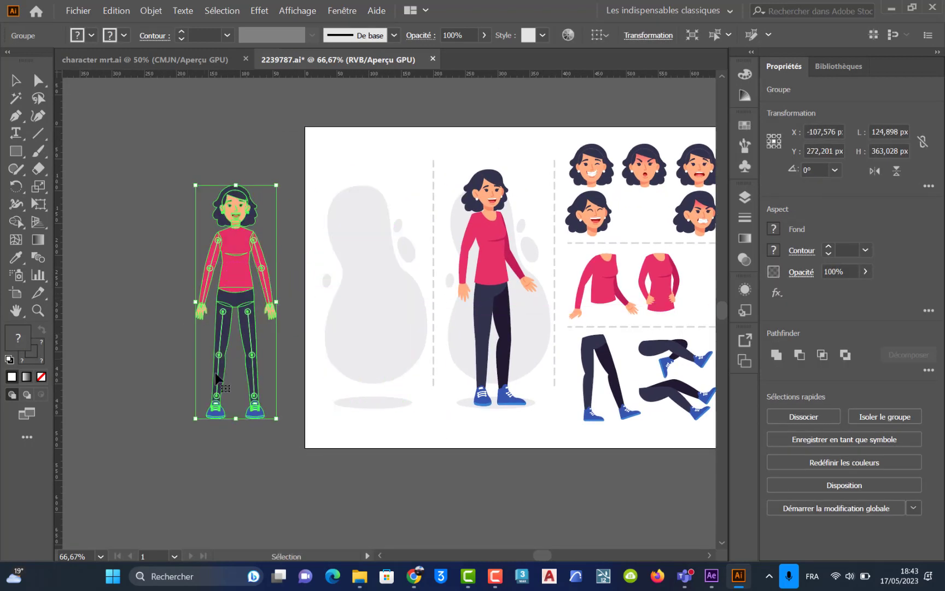
# Step: Ungroup the moved front-facing woman into separate body parts
pyautogui.click(239, 446)
pyautogui.click(254, 335)
pyautogui.rightClick(253, 331)
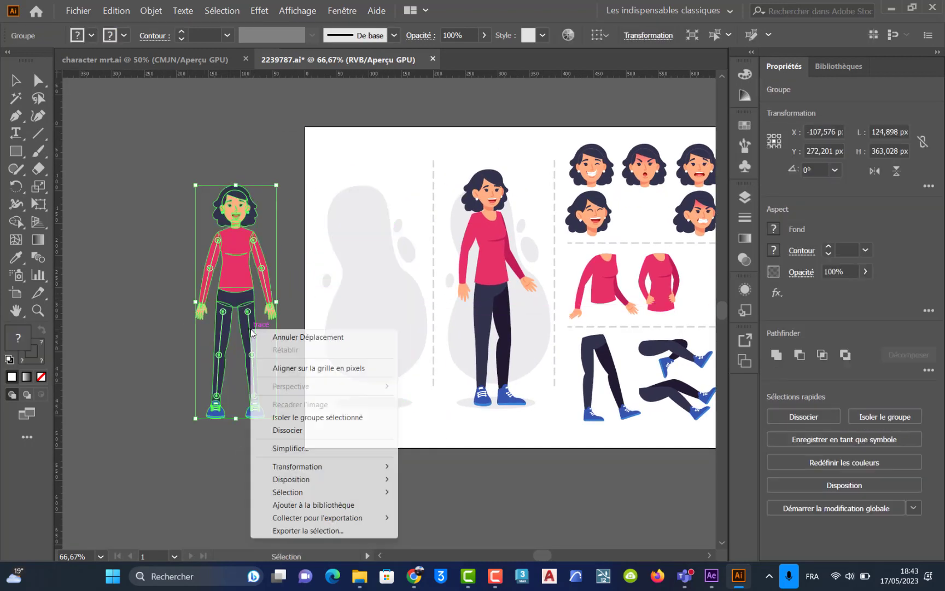
pyautogui.click(287, 430)
pyautogui.click(268, 145)
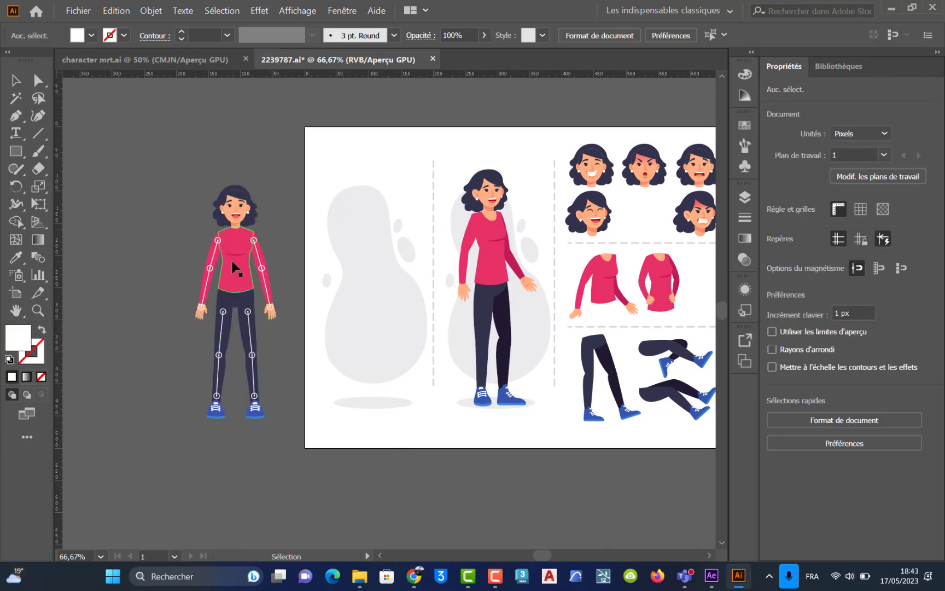
# Step: Ungroup the front-facing woman's hips and legs so each leg is separate
pyautogui.click(254, 323)
pyautogui.click(252, 322)
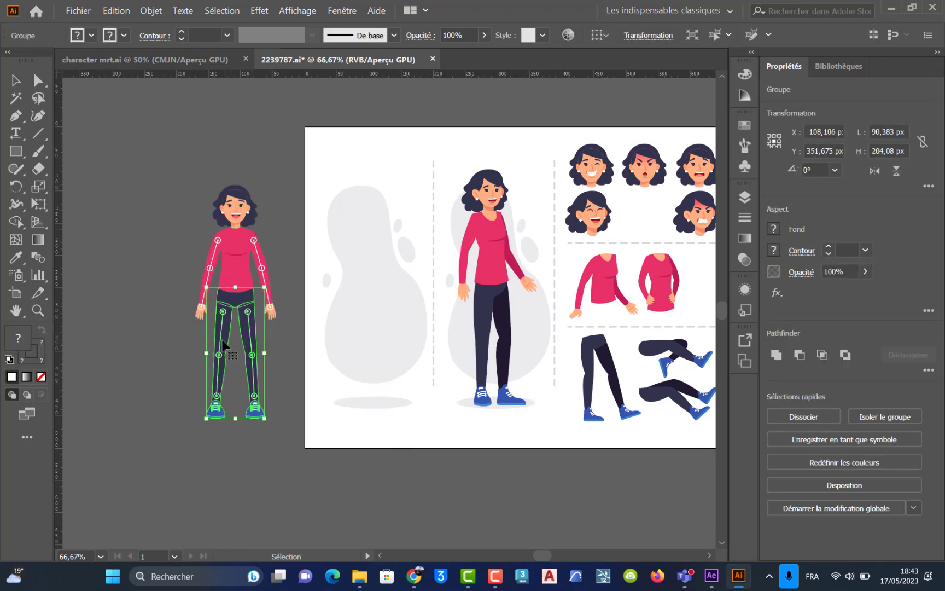
pyautogui.rightClick(223, 341)
pyautogui.click(274, 441)
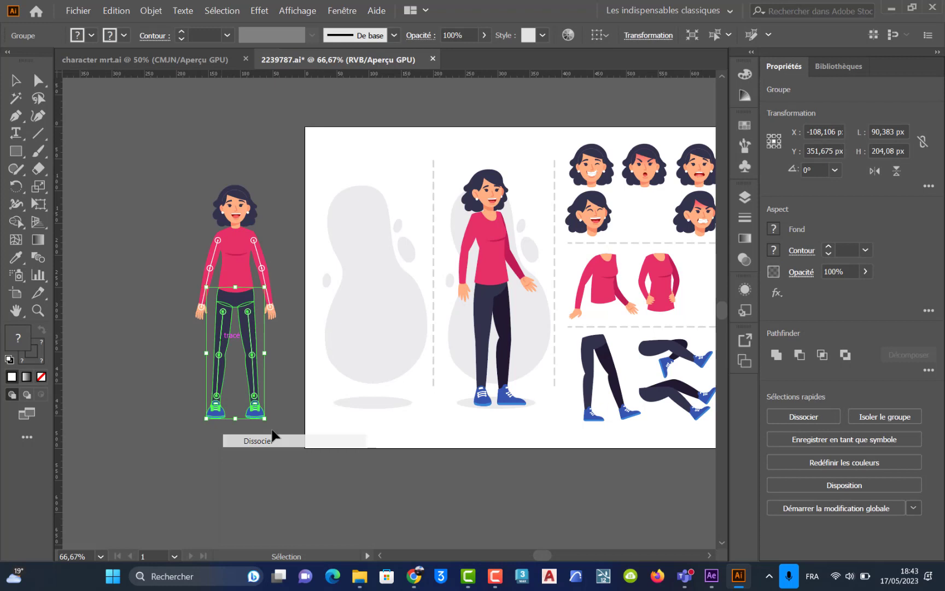
pyautogui.click(283, 396)
# Step: Ungroup each of the front-facing woman's two legs to free their joint markers and bone lines
pyautogui.click(253, 353)
pyautogui.rightClick(254, 351)
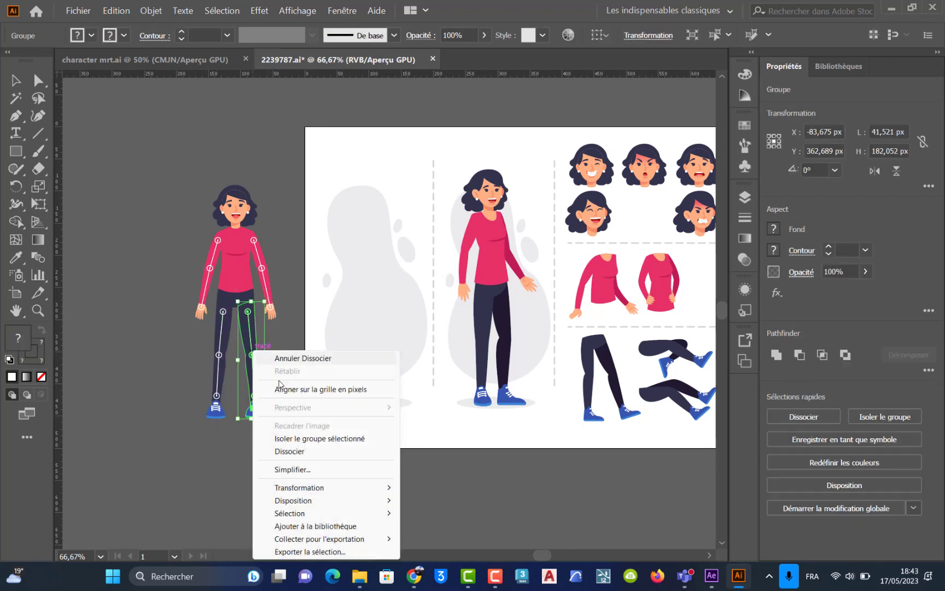
pyautogui.click(289, 450)
pyautogui.click(218, 368)
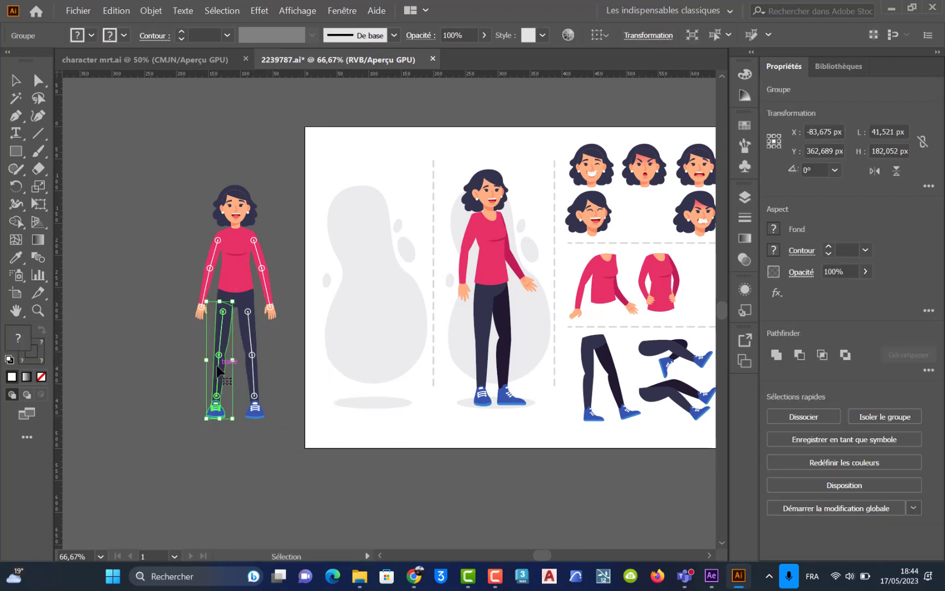
pyautogui.rightClick(217, 369)
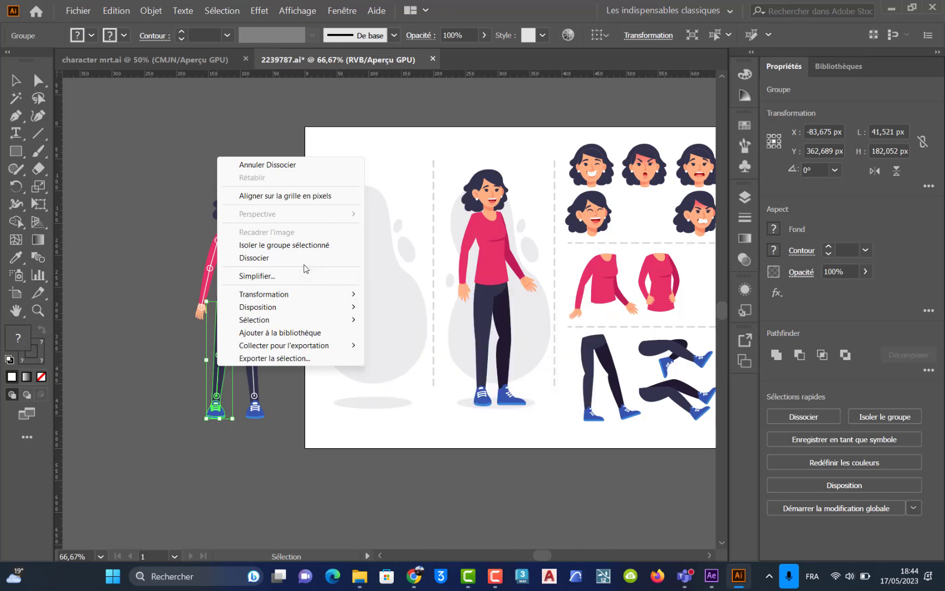
pyautogui.click(254, 258)
# Step: Ungroup both arms of the front-facing woman to free their joint markers and bone lines
pyautogui.click(262, 263)
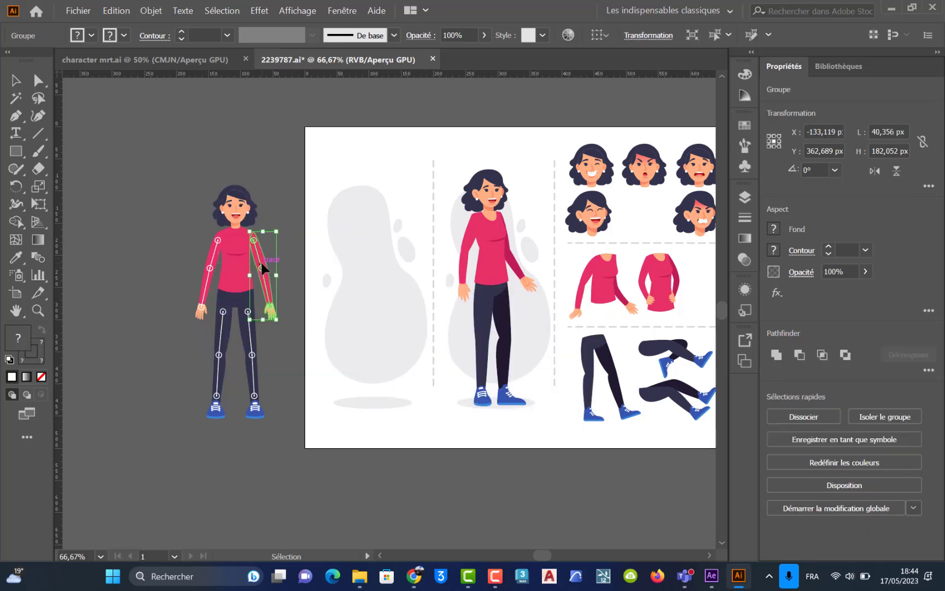
pyautogui.rightClick(261, 263)
pyautogui.click(287, 363)
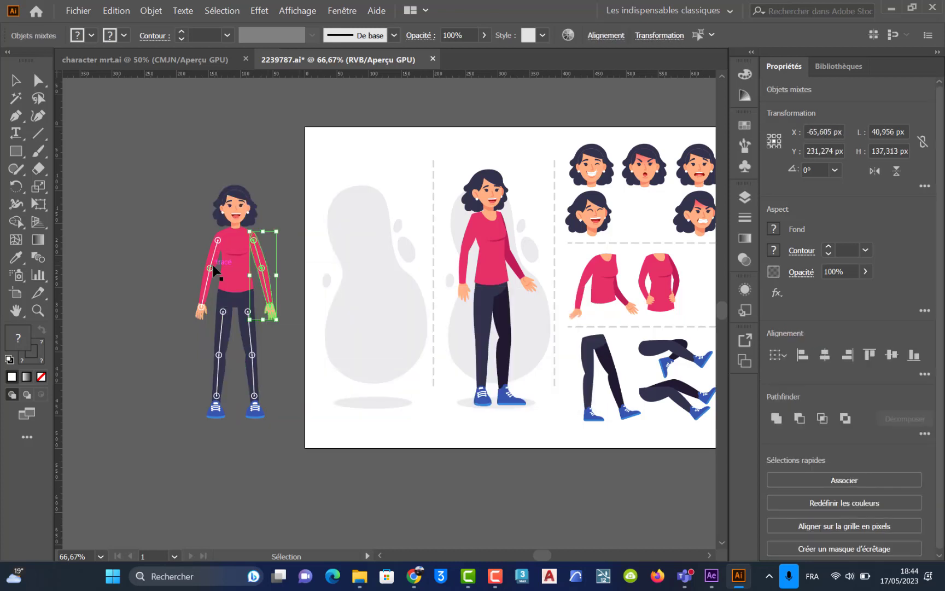
pyautogui.rightClick(213, 267)
pyautogui.click(257, 364)
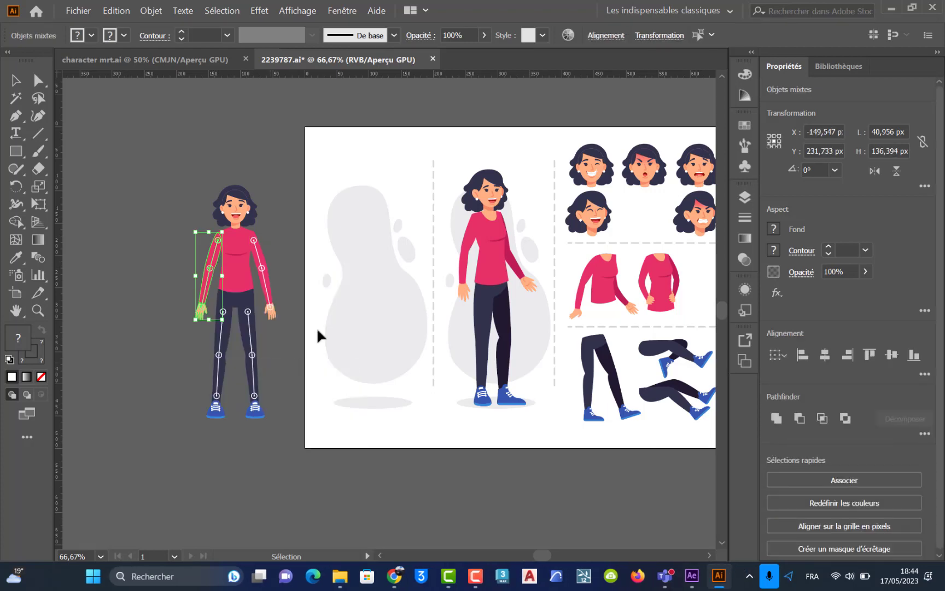
pyautogui.click(271, 258)
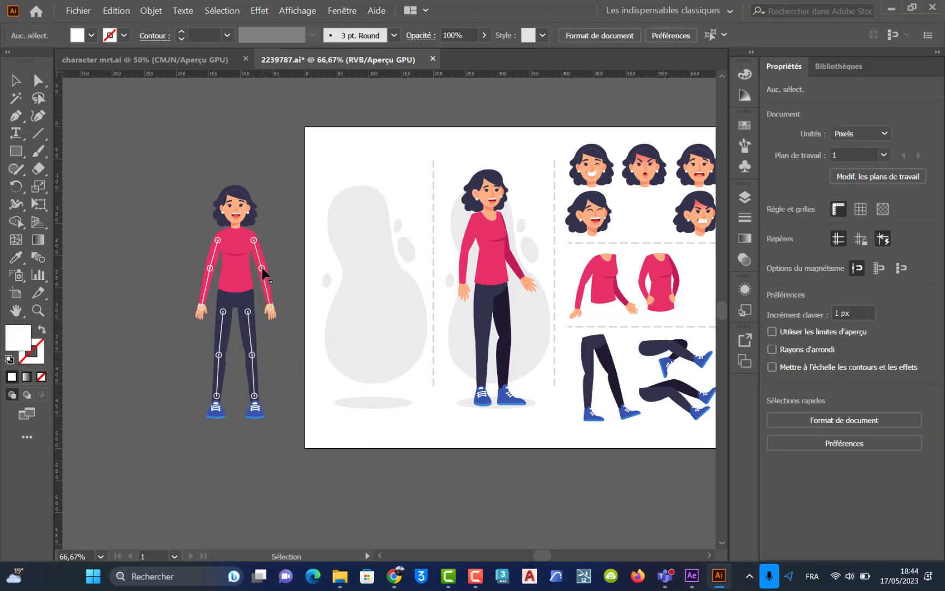
# Step: Delete the bone line and the elbow, shoulder and wrist joint markers from the arm nearer the artboard
pyautogui.scroll(3, 264, 272)
pyautogui.click(261, 270)
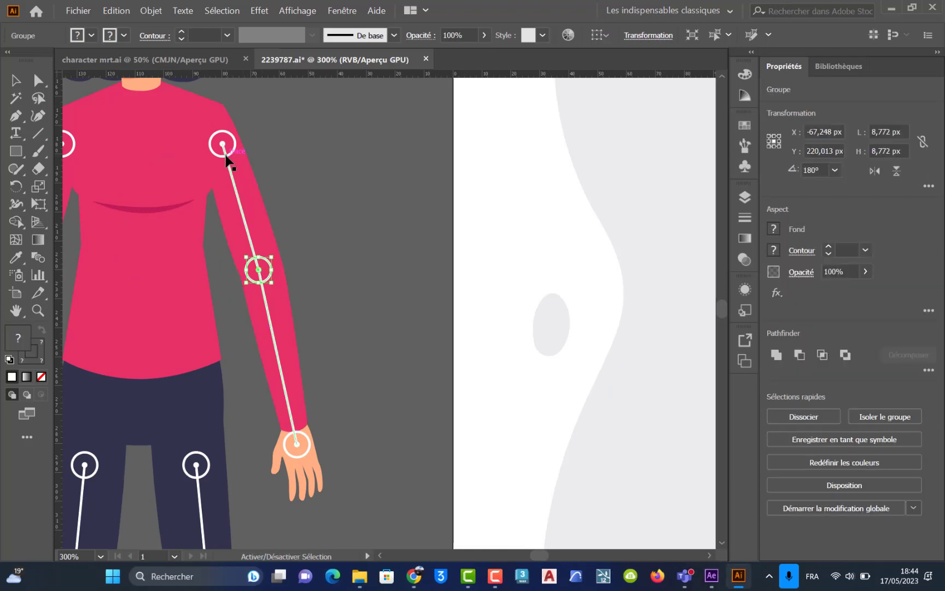
pyautogui.scroll(-3, 229, 160)
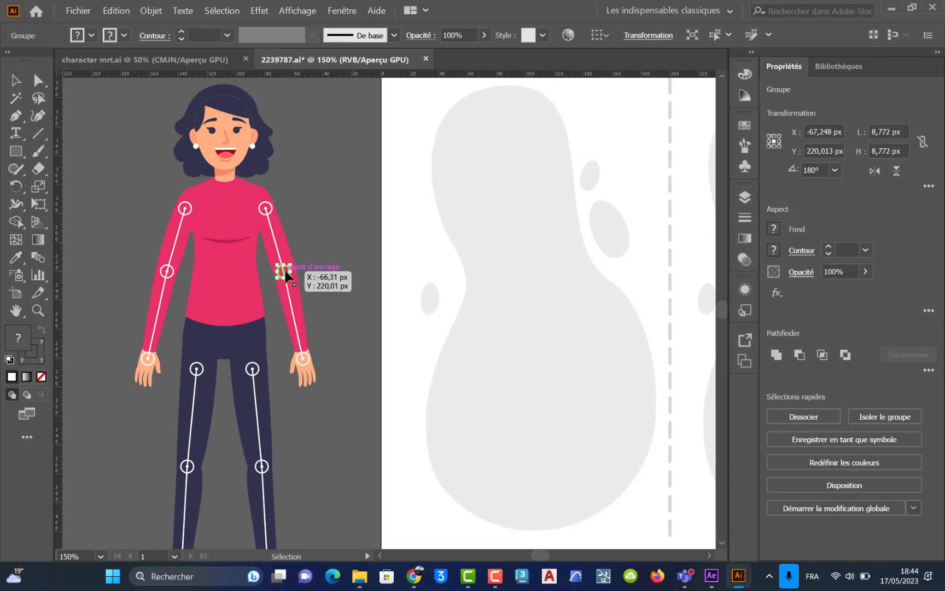
pyautogui.scroll(1, 285, 273)
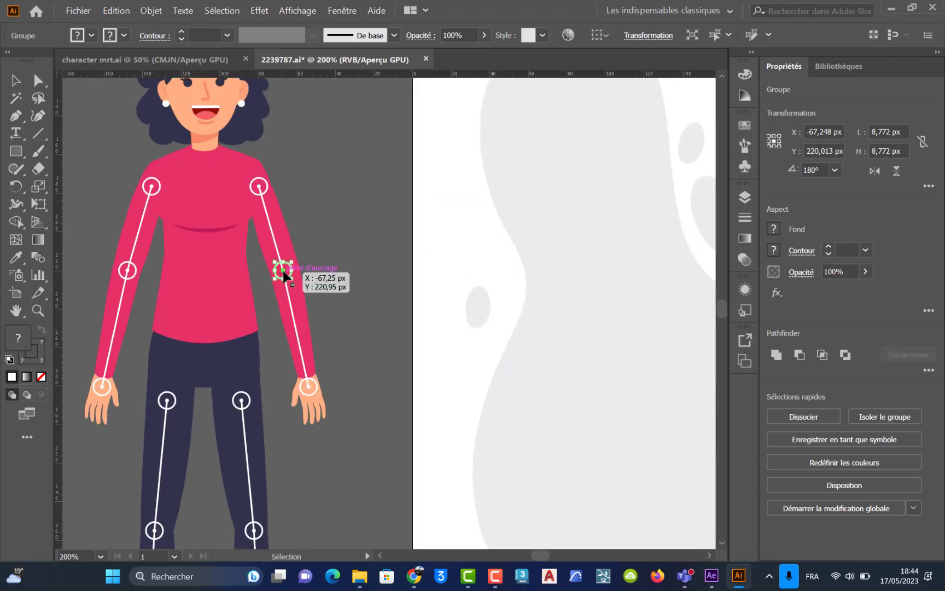
pyautogui.press('Delete')
pyautogui.click(299, 345)
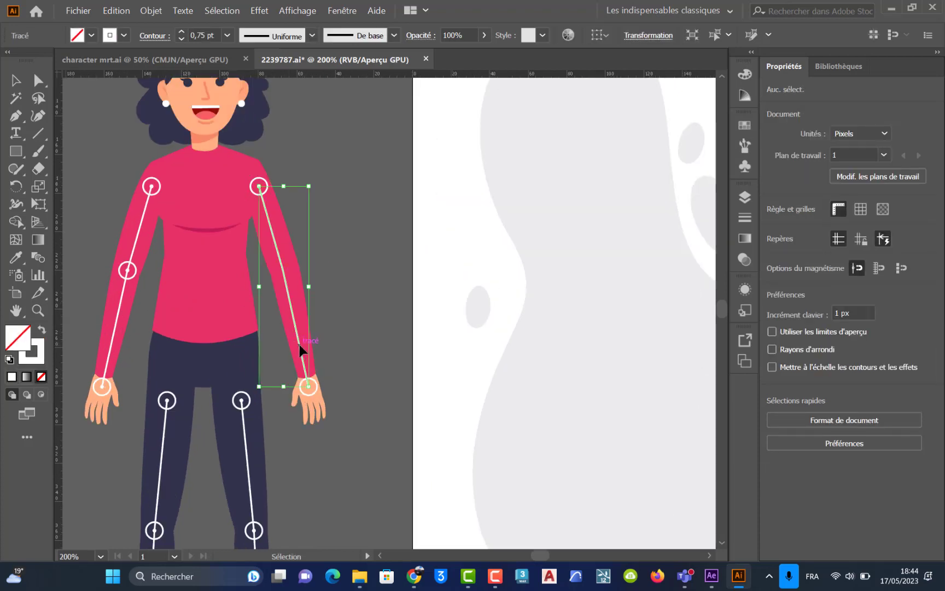
pyautogui.press('Delete')
pyautogui.click(260, 187)
pyautogui.press('Delete')
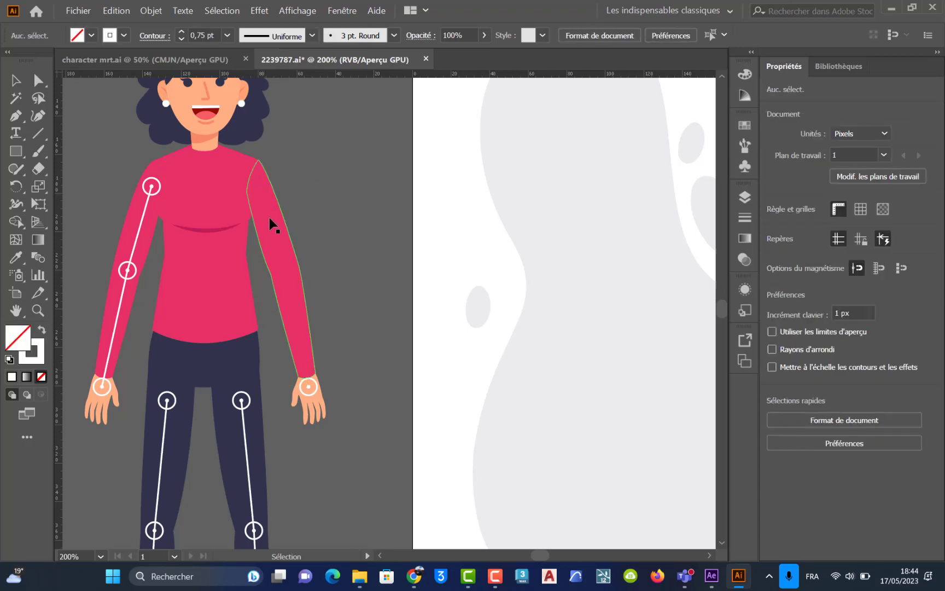
pyautogui.click(307, 384)
pyautogui.press('Delete')
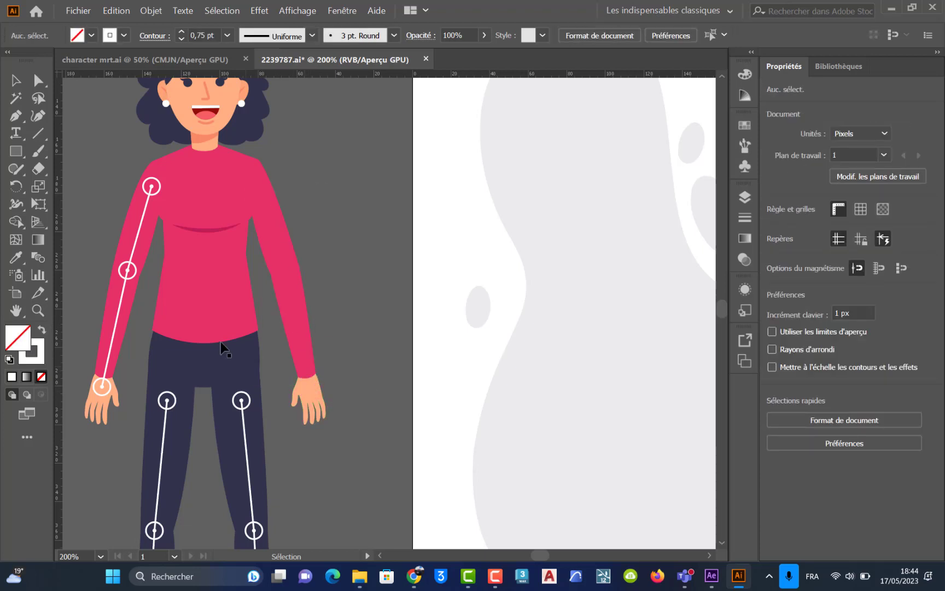
# Step: Delete the bone line and the elbow, shoulder and wrist joint markers from the arm farther from the artboard
pyautogui.click(128, 269)
pyautogui.press('Delete')
pyautogui.click(128, 270)
pyautogui.press('Delete')
pyautogui.click(151, 186)
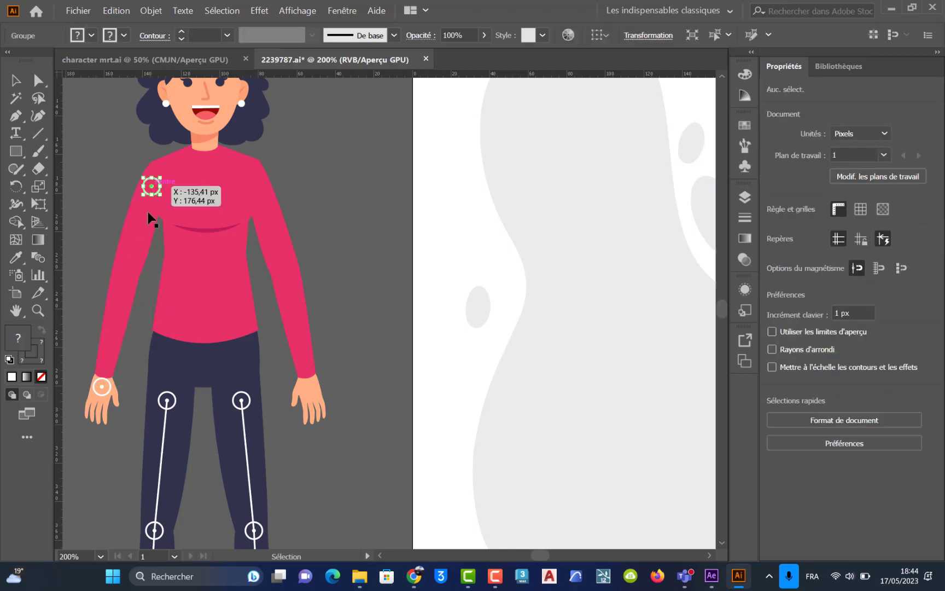
pyautogui.press('Delete')
pyautogui.click(101, 382)
pyautogui.press('Delete')
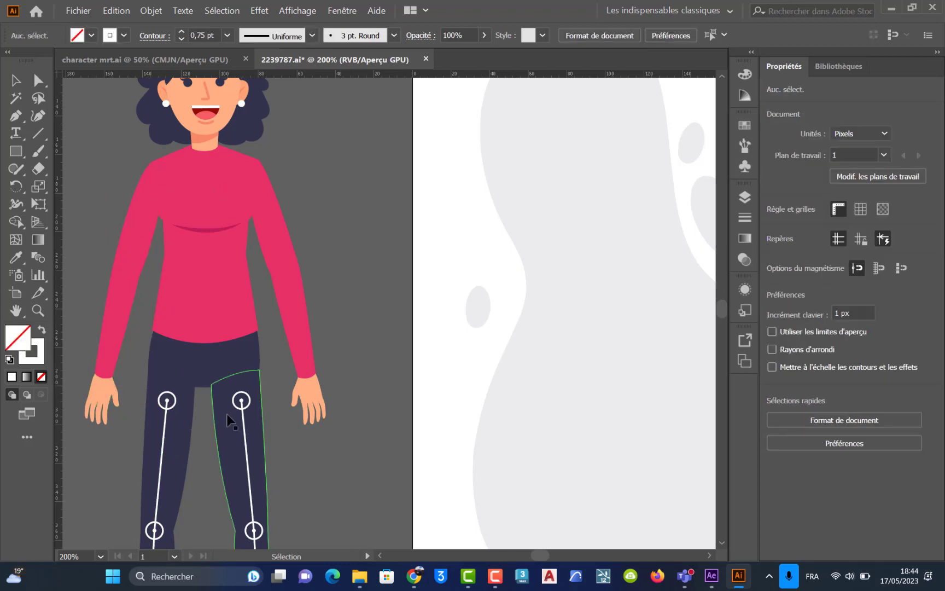
# Step: Delete the bone lines and the upper-thigh joint markers from both legs
pyautogui.click(241, 405)
pyautogui.press('Delete')
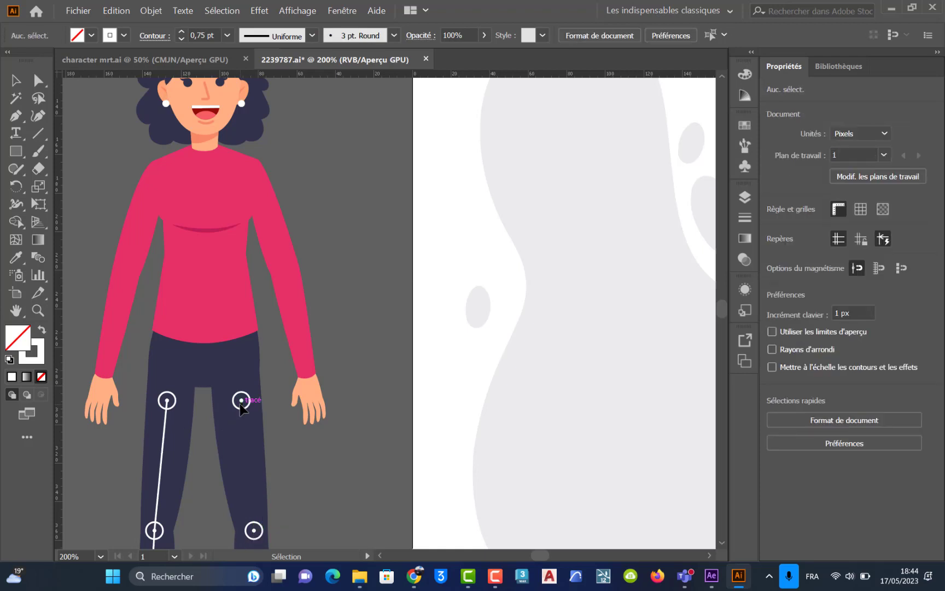
pyautogui.click(241, 401)
pyautogui.press('Delete')
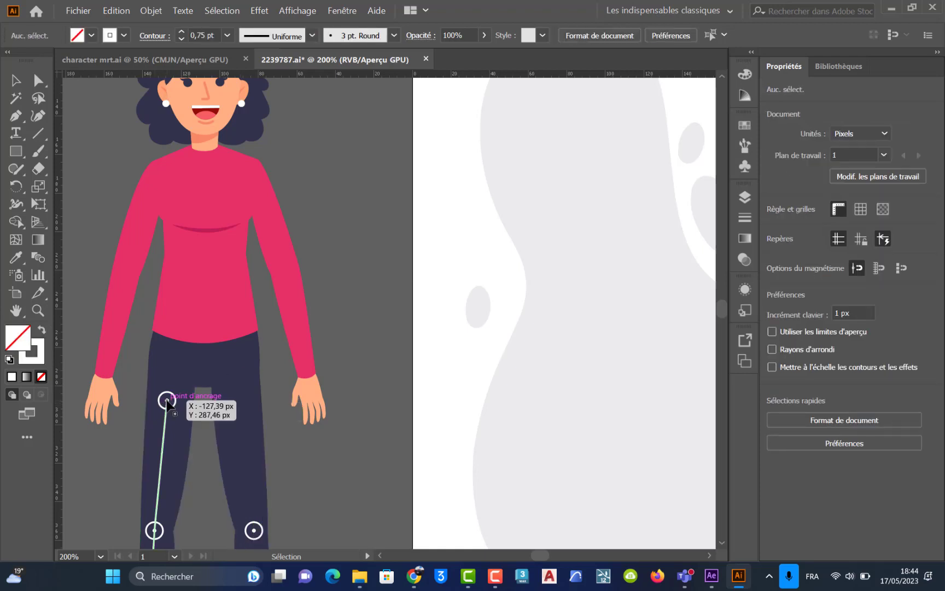
pyautogui.click(167, 401)
pyautogui.press('Delete')
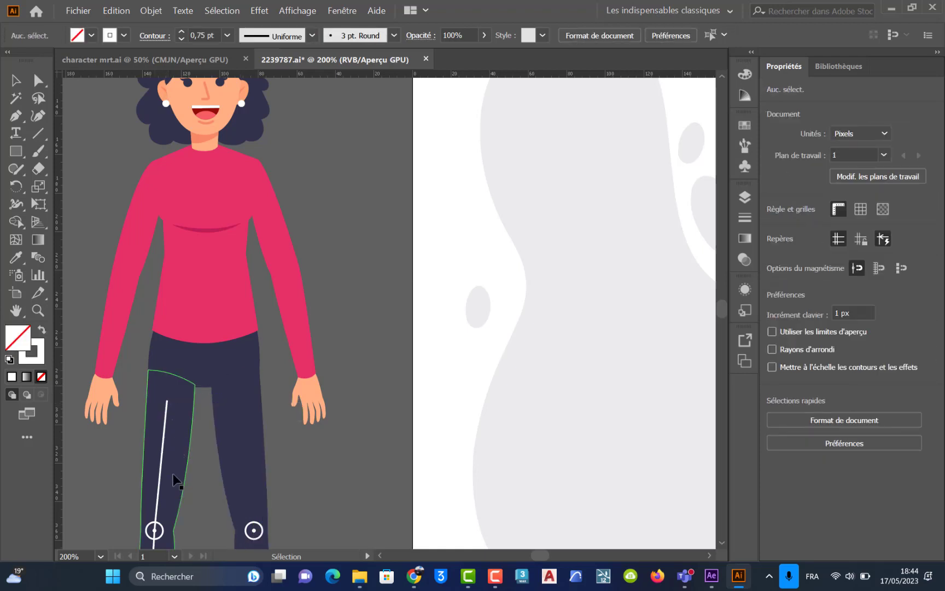
pyautogui.click(158, 499)
pyautogui.press('Delete')
# Step: Delete the knee and ankle joint markers from both legs of the front-facing woman
pyautogui.scroll(-5, 187, 490)
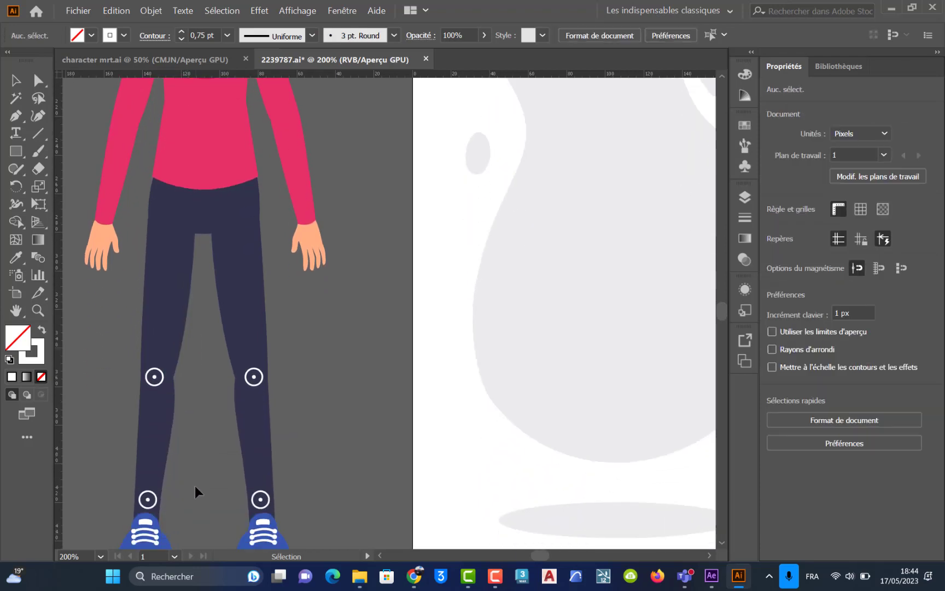
pyautogui.scroll(-2, 195, 486)
pyautogui.click(260, 453)
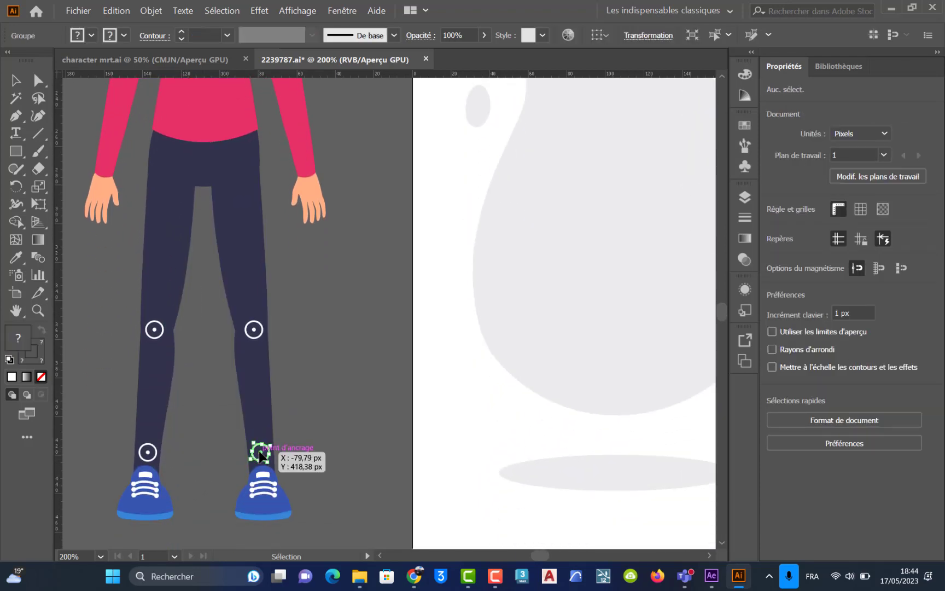
pyautogui.press('Delete')
pyautogui.click(253, 329)
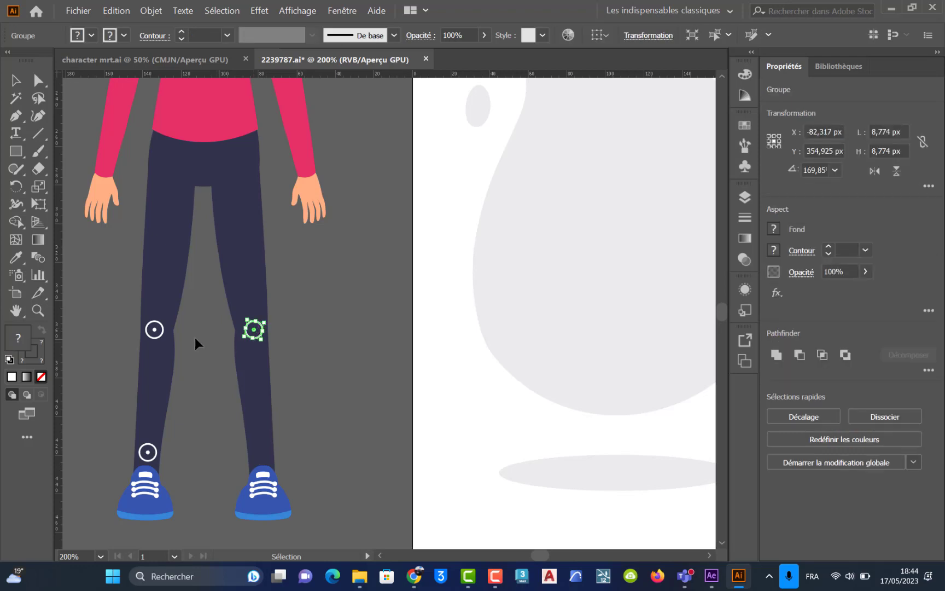
pyautogui.press('Delete')
pyautogui.click(153, 330)
pyautogui.press('Delete')
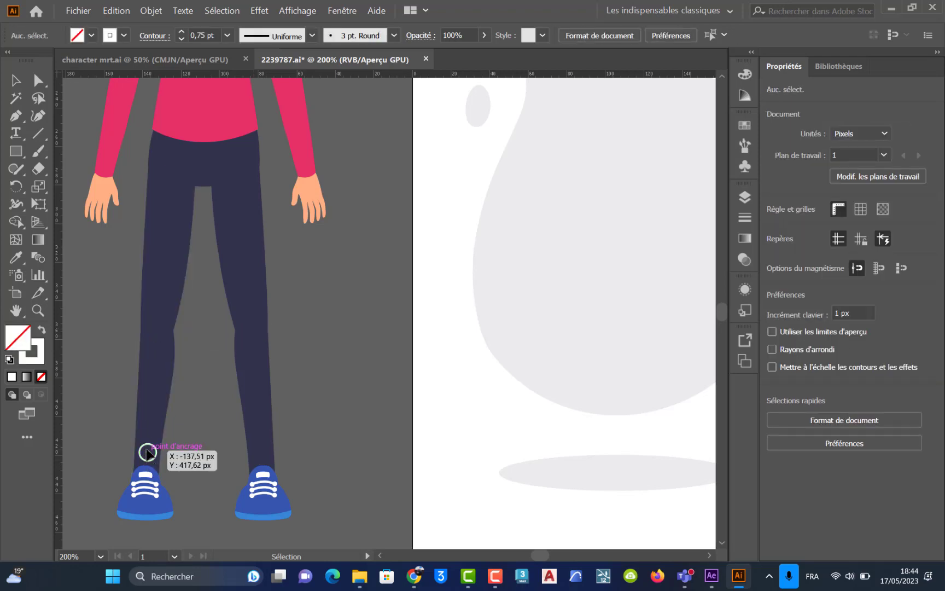
pyautogui.click(146, 452)
pyautogui.press('Delete')
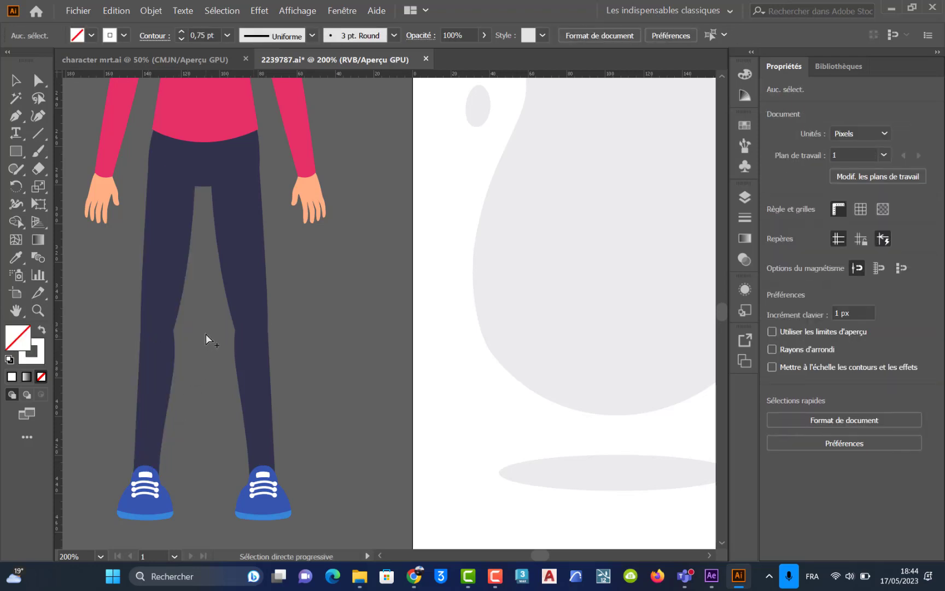
# Step: Ungroup the arm nearer the artboard so its hand is separate from the sleeve
pyautogui.scroll(-2, 206, 334)
pyautogui.moveTo(227, 227); pyautogui.dragTo(262, 366)
pyautogui.click(273, 334)
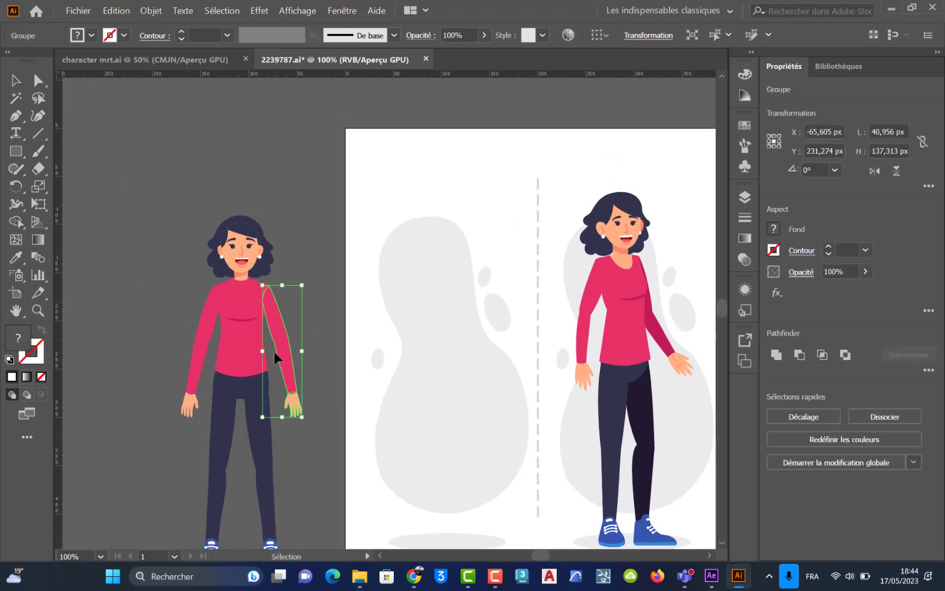
pyautogui.rightClick(275, 351)
pyautogui.click(337, 442)
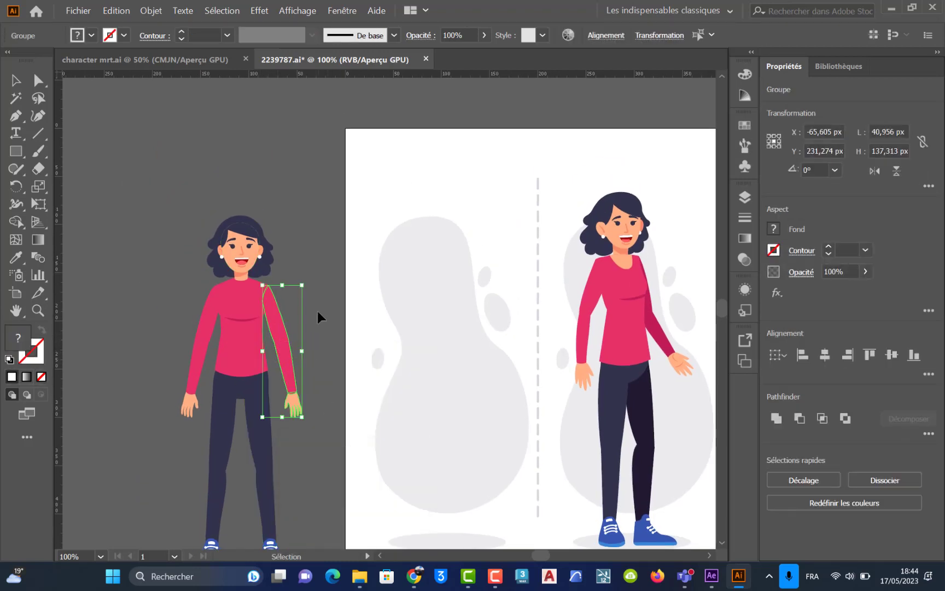
# Step: Move the hand nearer the artboard away from its sleeve as a test and undo the move
pyautogui.click(317, 311)
pyautogui.moveTo(295, 407); pyautogui.dragTo(315, 419)
pyautogui.hotkey('ctrl', 'z')
pyautogui.hotkey('ctrl', 'z')
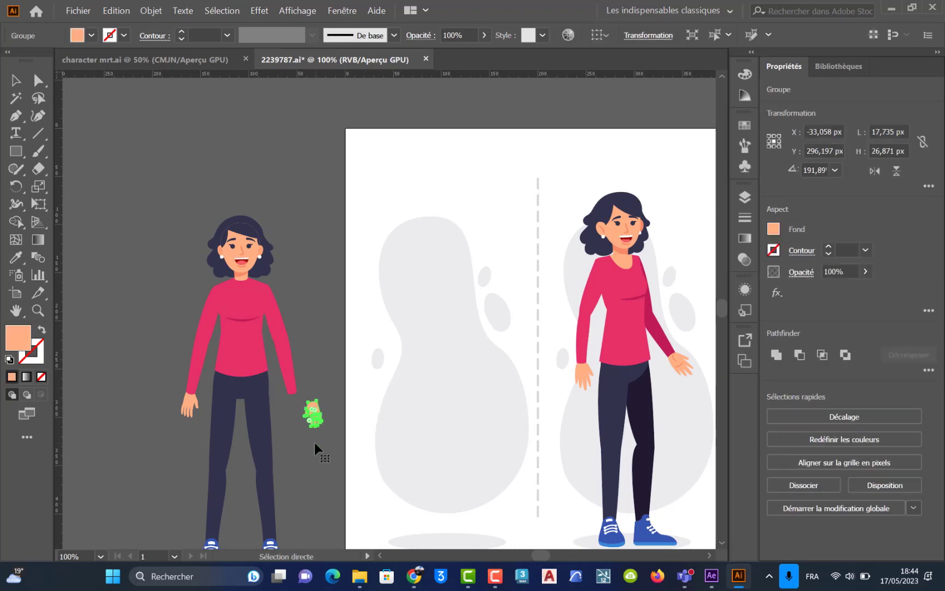
# Step: Ungroup the arm farther from the artboard so its hand is separate from the sleeve
pyautogui.click(194, 359)
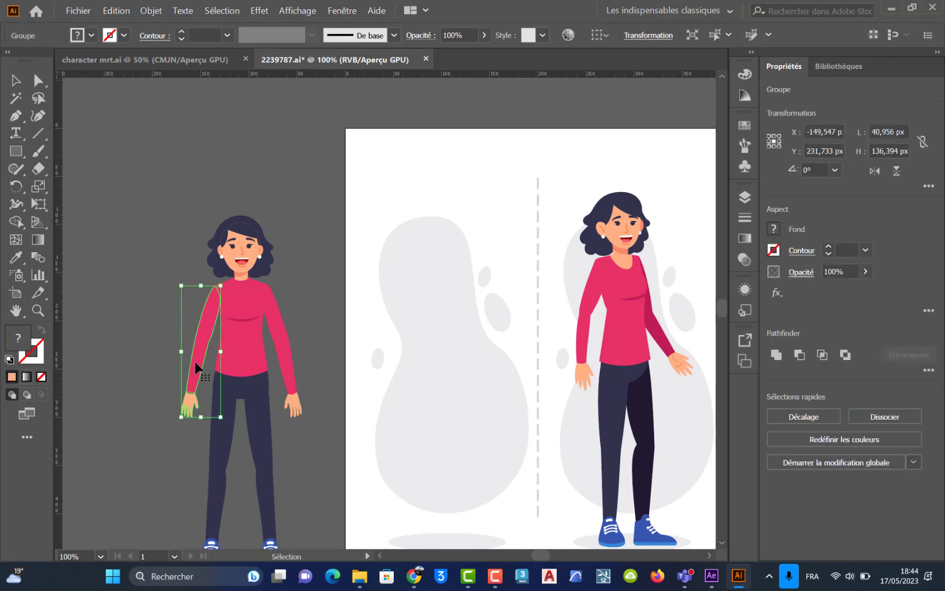
pyautogui.rightClick(195, 375)
pyautogui.click(254, 254)
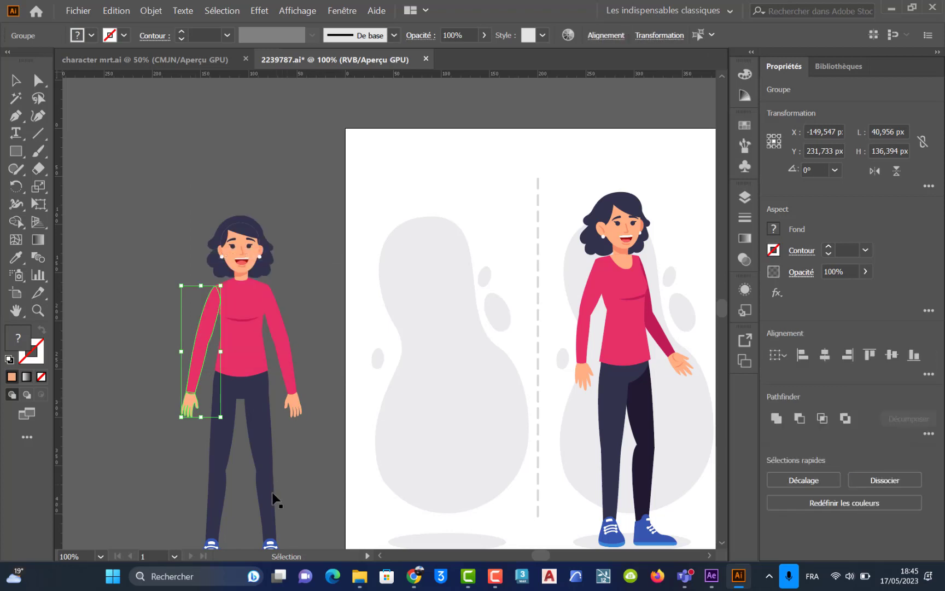
# Step: Ungroup both legs of the front-facing woman so each shoe is separate from its trouser leg
pyautogui.click(266, 505)
pyautogui.rightClick(268, 506)
pyautogui.click(321, 404)
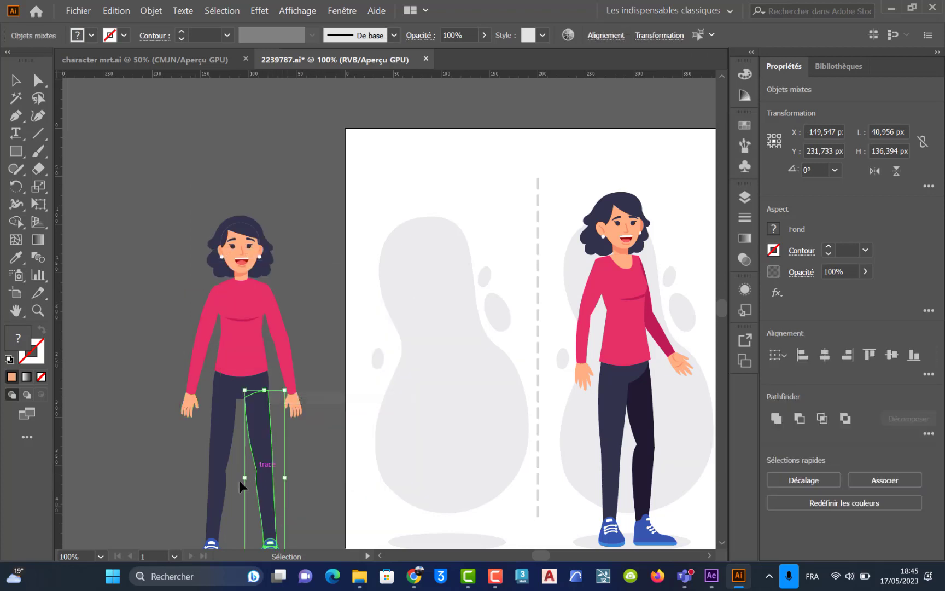
pyautogui.click(220, 492)
pyautogui.rightClick(218, 492)
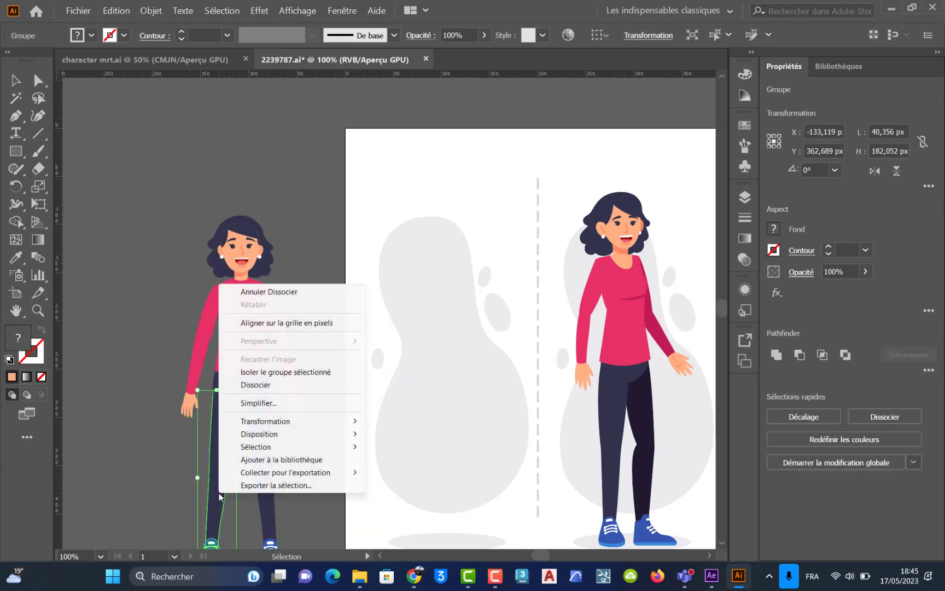
pyautogui.click(258, 386)
pyautogui.click(304, 430)
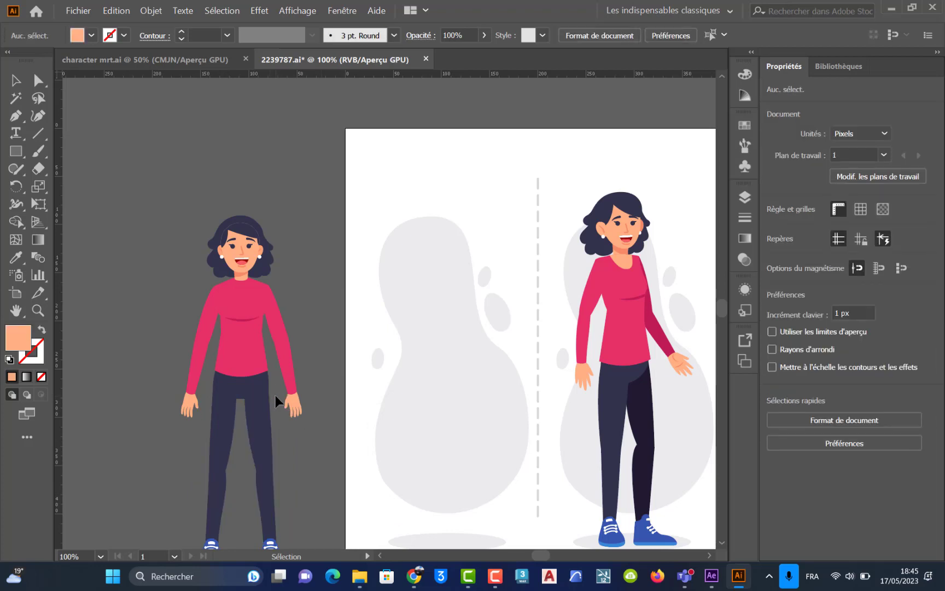
# Step: Select each shoe in turn to check that it is separate from its leg
pyautogui.press('space')
pyautogui.moveTo(271, 397); pyautogui.dragTo(303, 315)
pyautogui.click(302, 470)
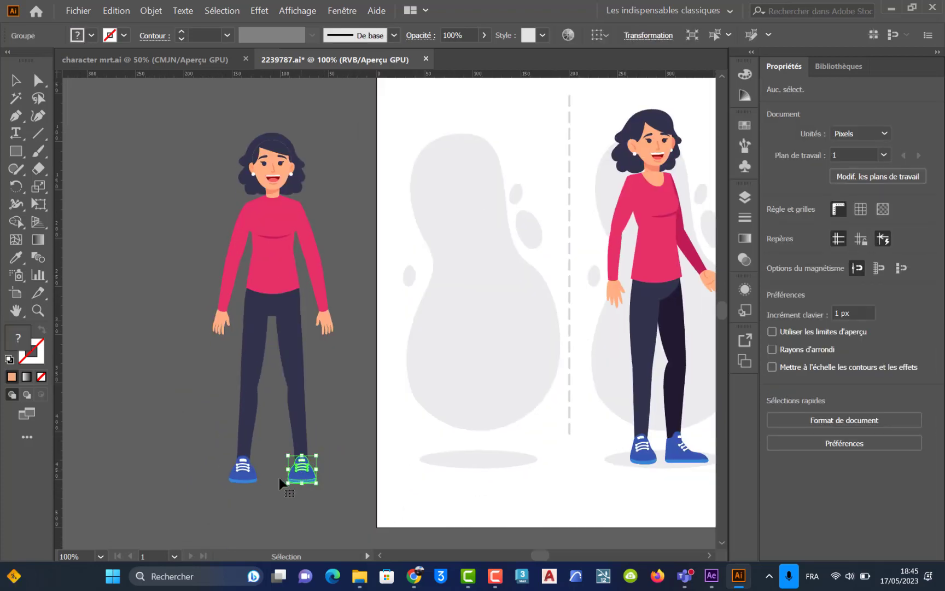
pyautogui.click(238, 471)
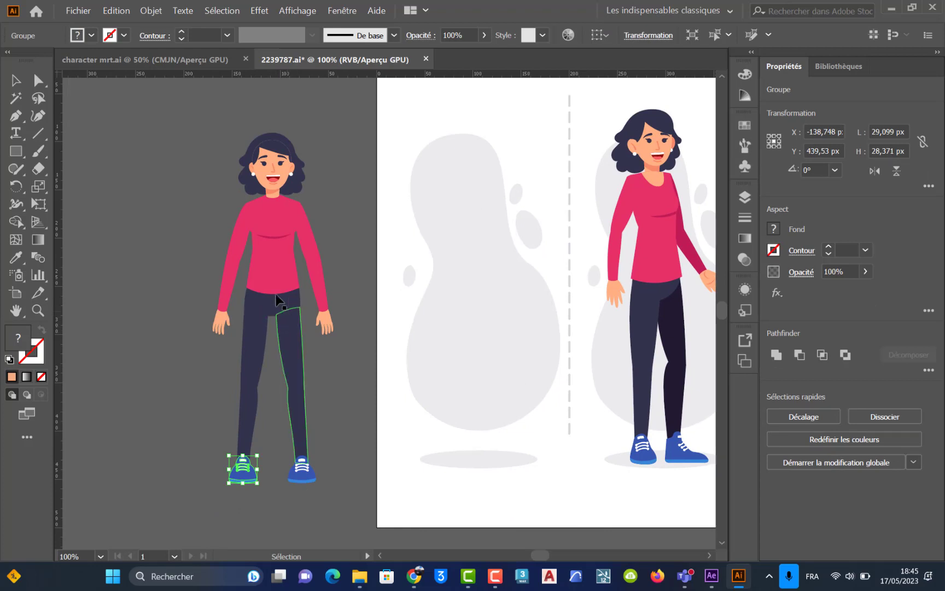
# Step: Examine the shape of the sleeve nearer the artboard in outline view and return to the colour preview
pyautogui.press('space')
pyautogui.moveTo(269, 295); pyautogui.dragTo(351, 335)
pyautogui.scroll(1, 319, 328)
pyautogui.press('space')
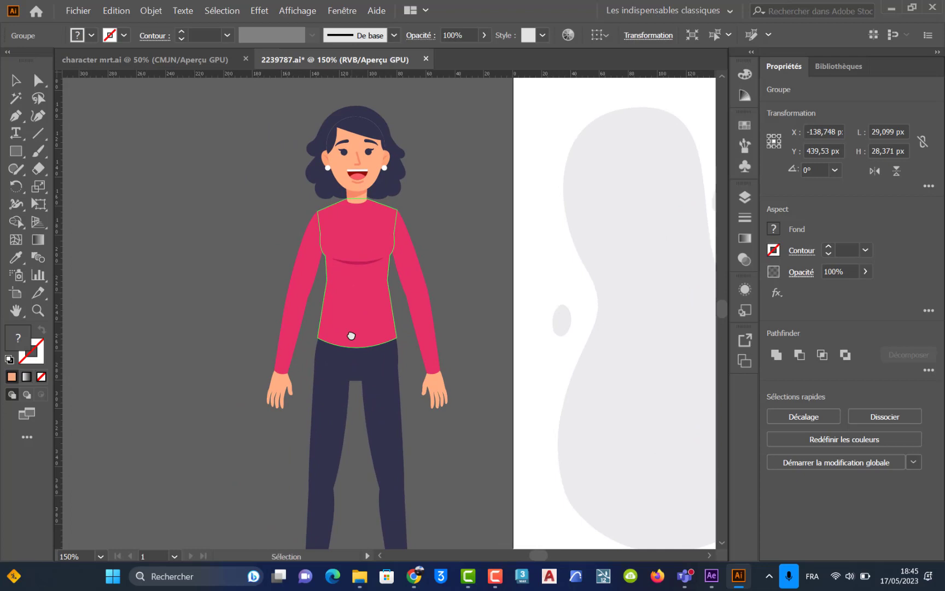
pyautogui.click(404, 269)
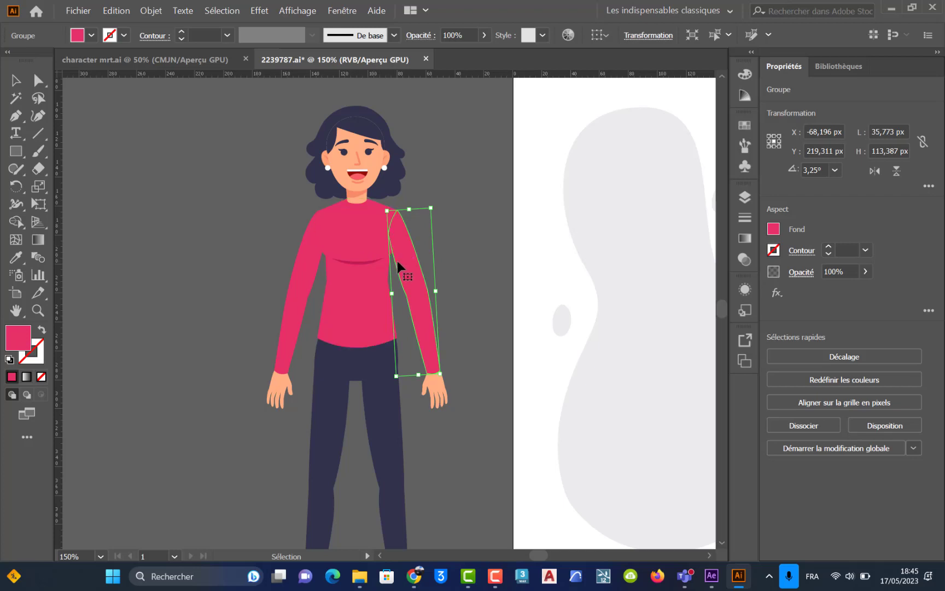
pyautogui.press('a')
pyautogui.hotkey('ctrl', 'y')
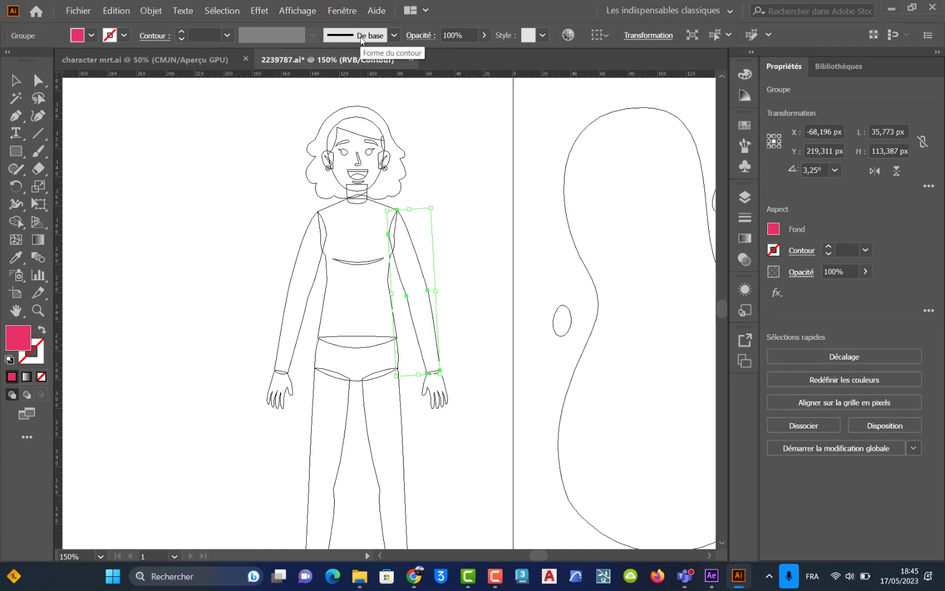
pyautogui.hotkey('ctrl', 'y')
pyautogui.hotkey('ctrl', 'y')
pyautogui.click(456, 312)
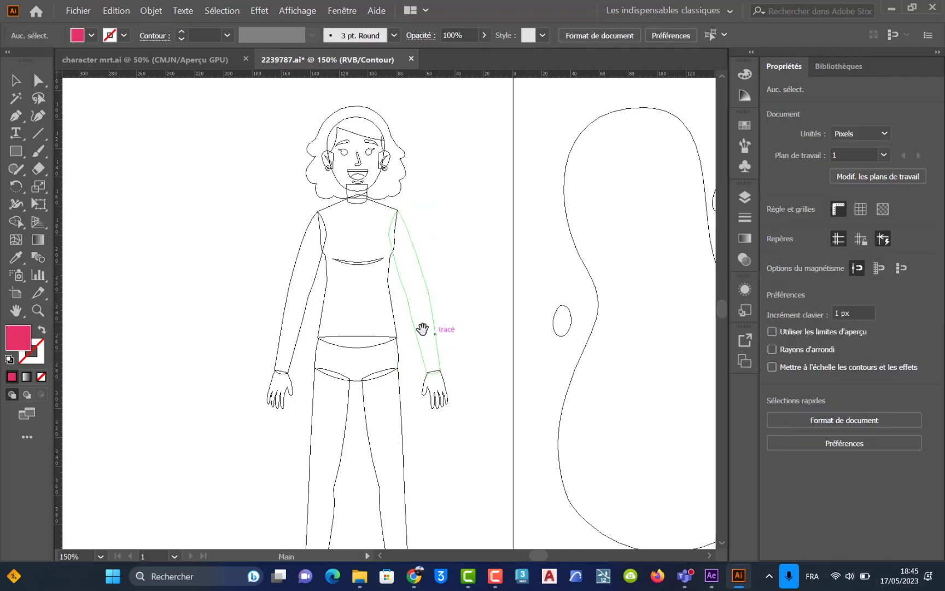
pyautogui.moveTo(422, 328); pyautogui.dragTo(445, 332)
pyautogui.hotkey('ctrl', 'y')
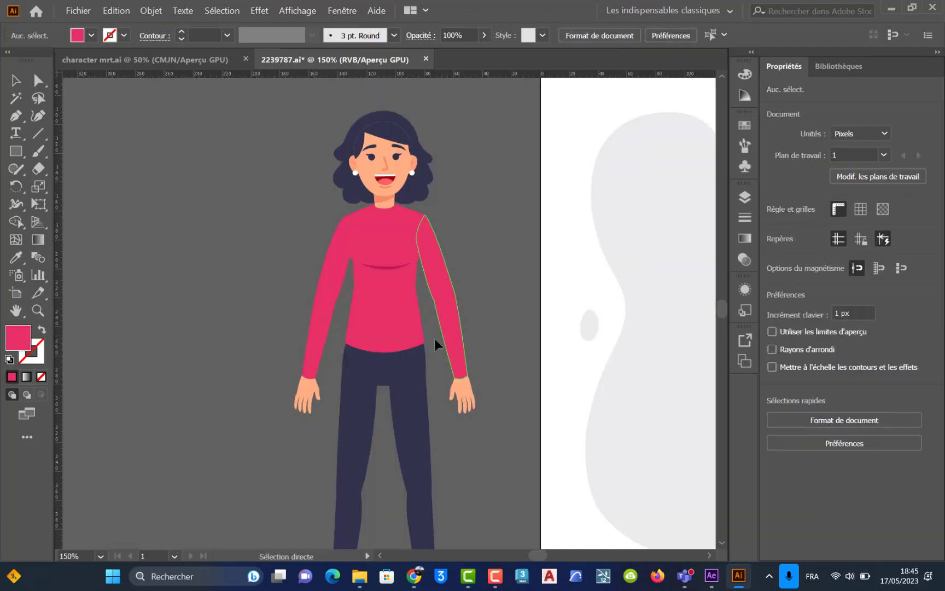
# Step: Draw a narrow upright pink rectangle about 19 × 97 px on the empty pasteboard beside the woman
pyautogui.moveTo(118, 329); pyautogui.dragTo(219, 335)
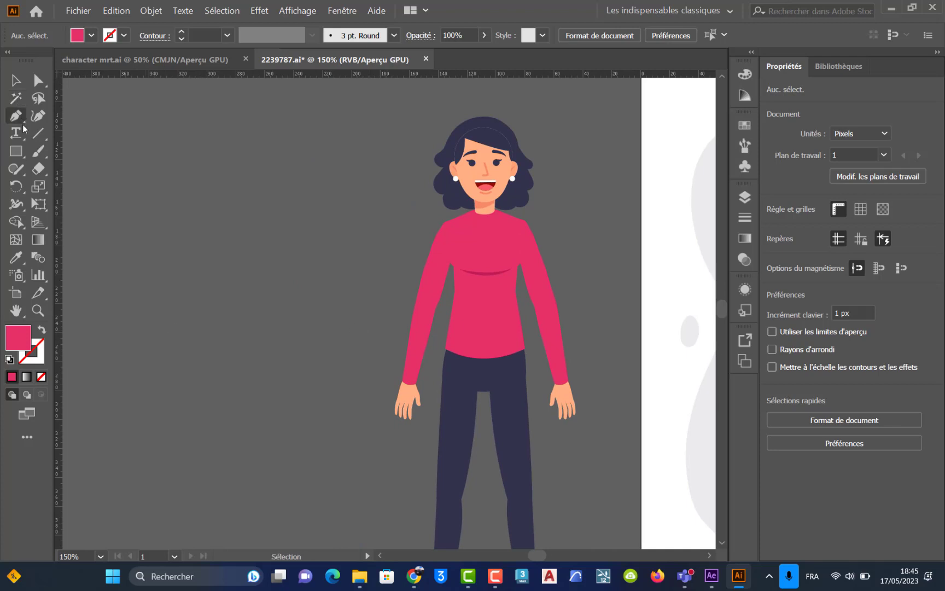
pyautogui.click(16, 150)
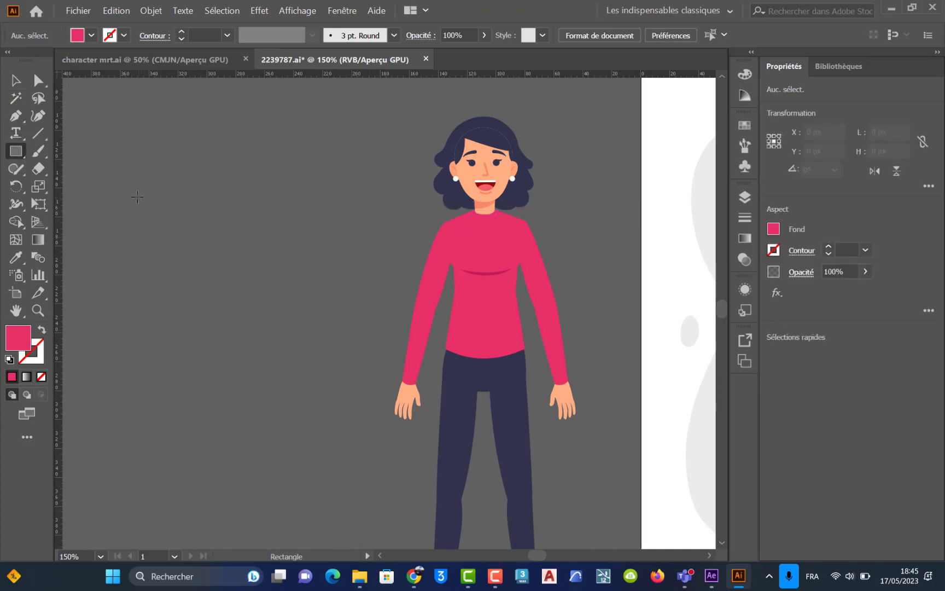
pyautogui.moveTo(138, 196); pyautogui.dragTo(164, 335)
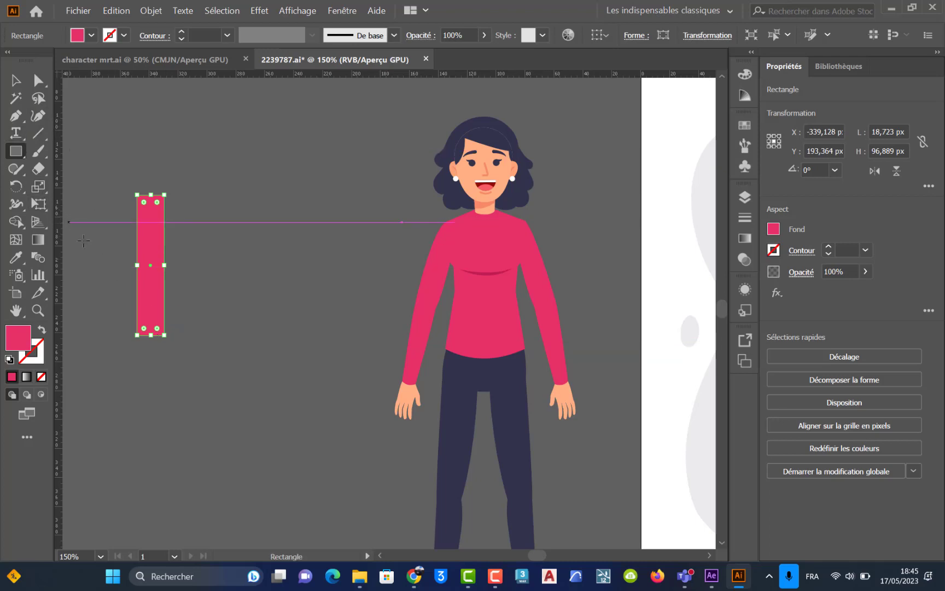
# Step: Duplicate the pink rectangle straight down and butt the copy against the original's lower edge
pyautogui.hscroll(-3, 262, 290)
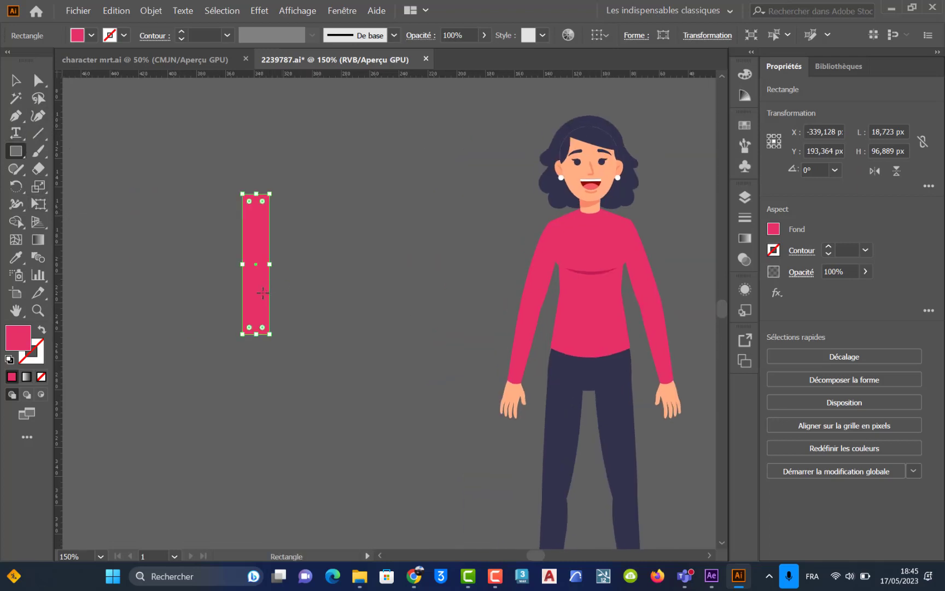
pyautogui.press('alt')
pyautogui.press('v')
pyautogui.moveTo(256, 291); pyautogui.dragTo(255, 441)
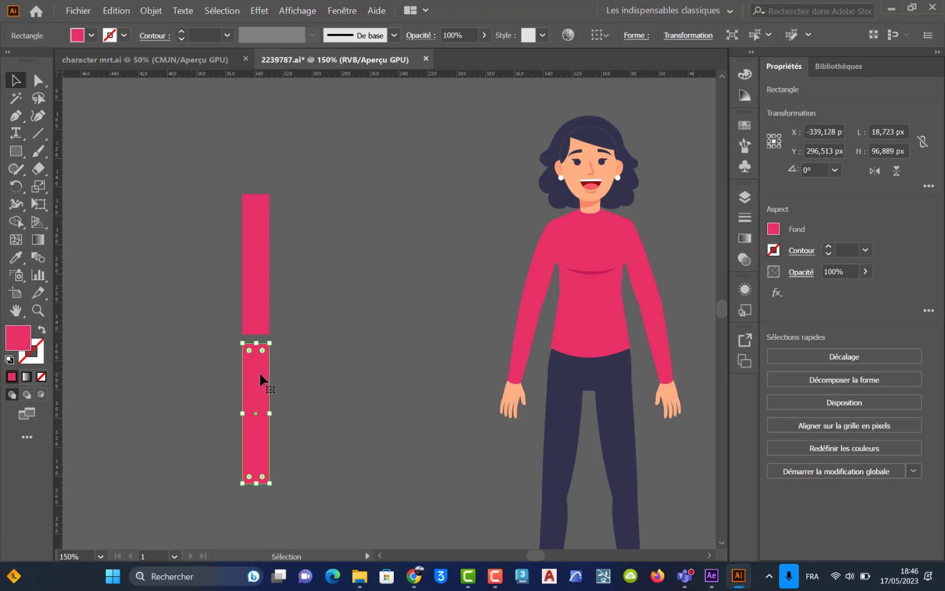
pyautogui.moveTo(259, 371); pyautogui.dragTo(260, 364)
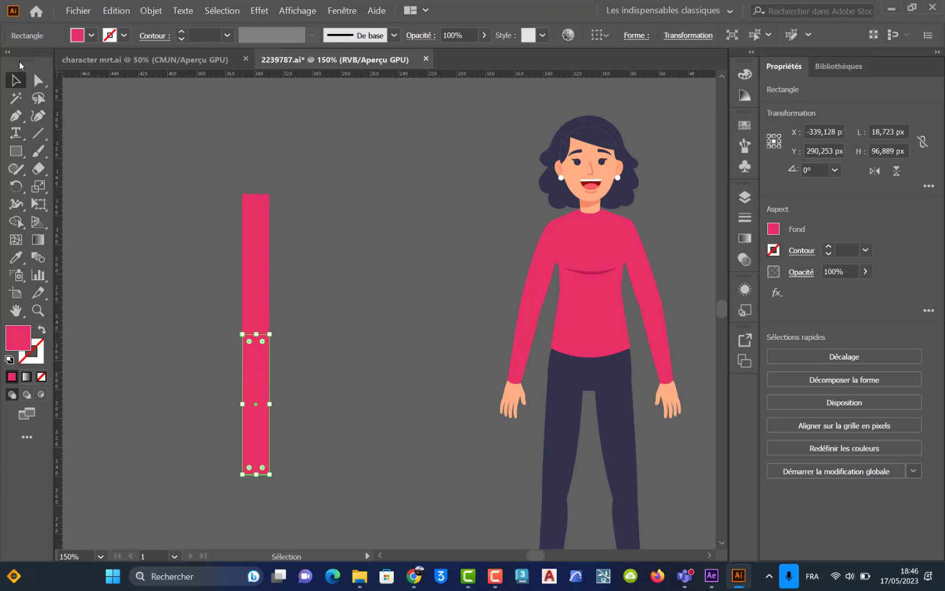
# Step: Rotate the lower rectangle about its own centre to about 319° and undo the rotation
pyautogui.moveTo(253, 352); pyautogui.dragTo(308, 307)
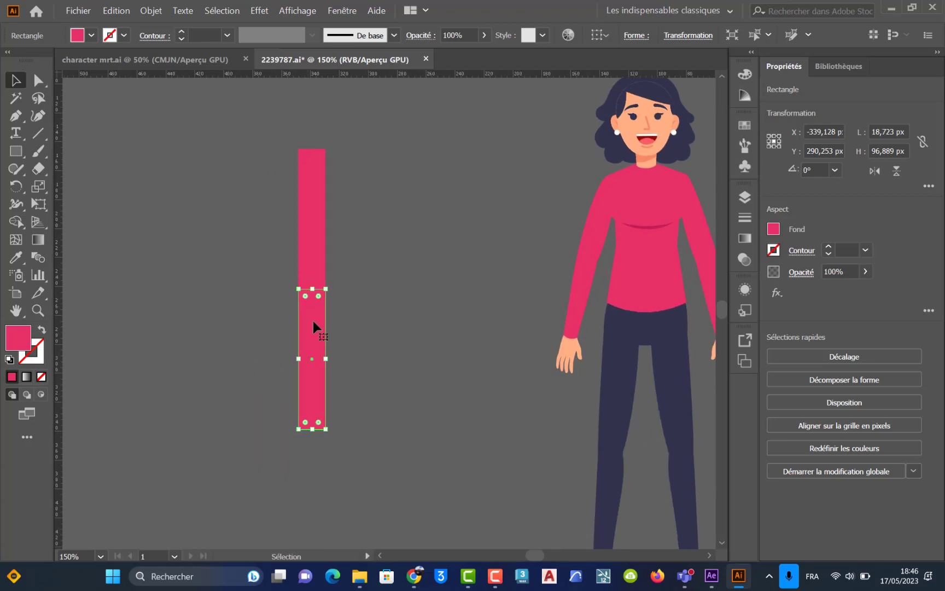
pyautogui.scroll(1, 313, 319)
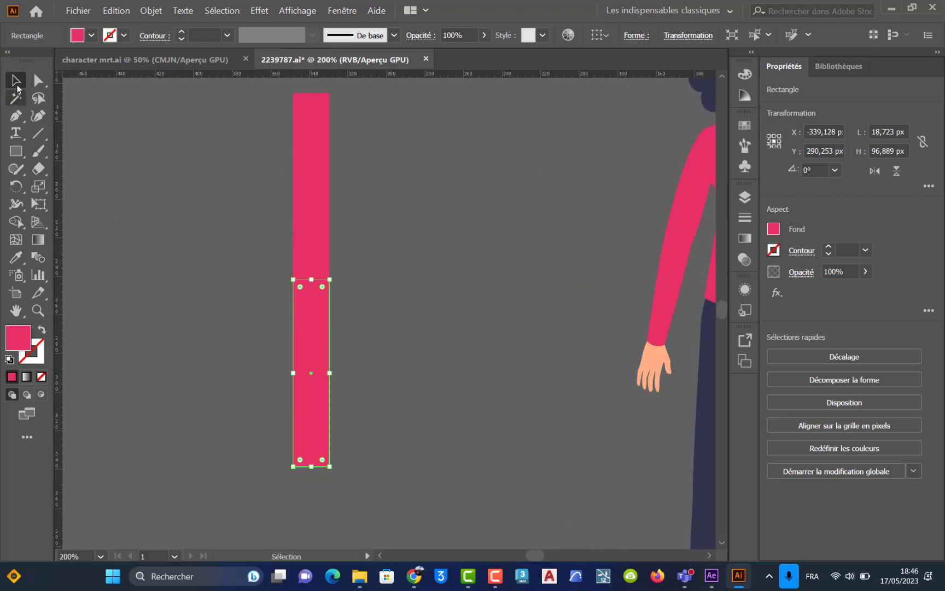
pyautogui.moveTo(329, 276); pyautogui.dragTo(390, 315)
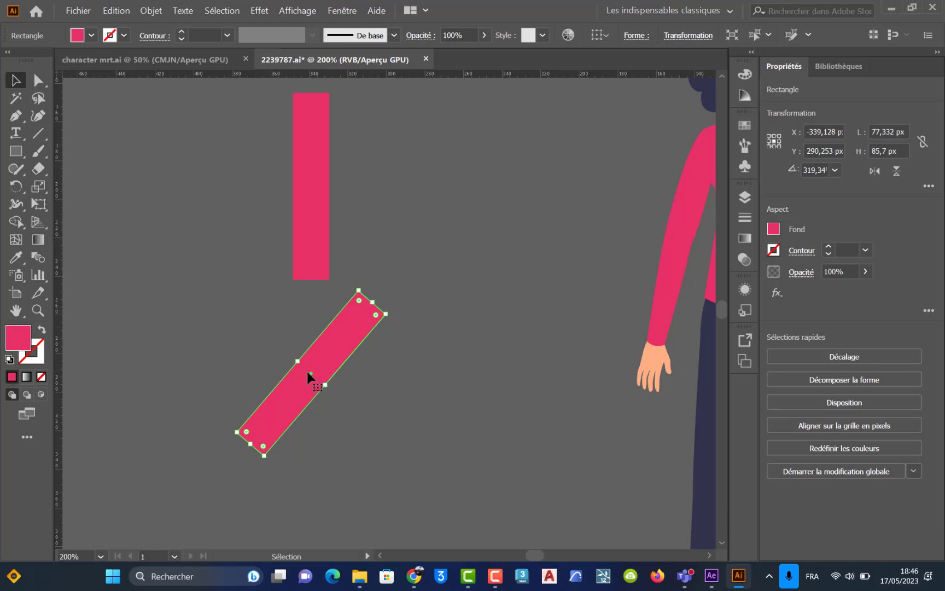
pyautogui.hotkey('ctrl', 'z')
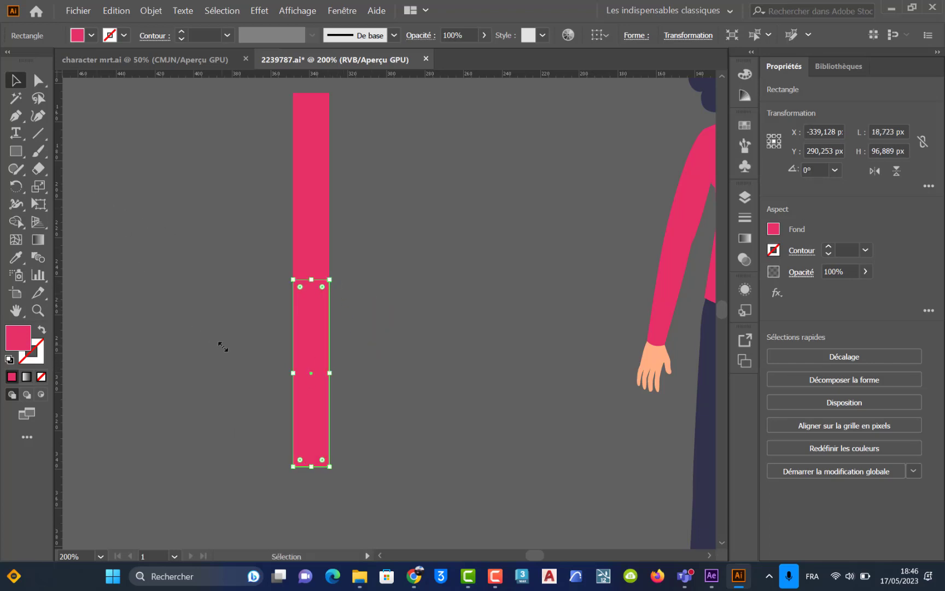
# Step: Rotate the lower rectangle to about 302° with the Rotate tool, pivoting at its junction with the upper rectangle
pyautogui.click(17, 186)
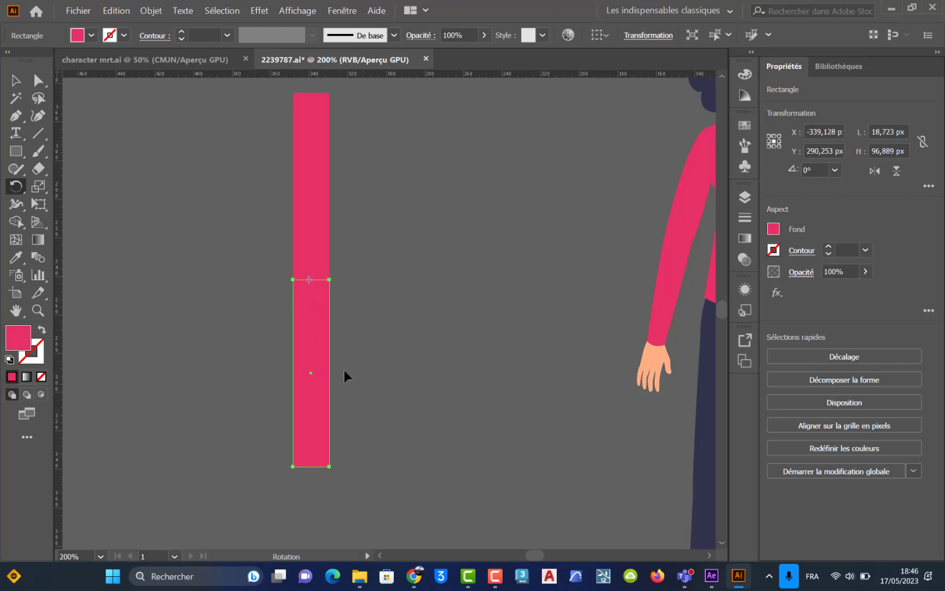
pyautogui.moveTo(338, 406); pyautogui.dragTo(224, 366)
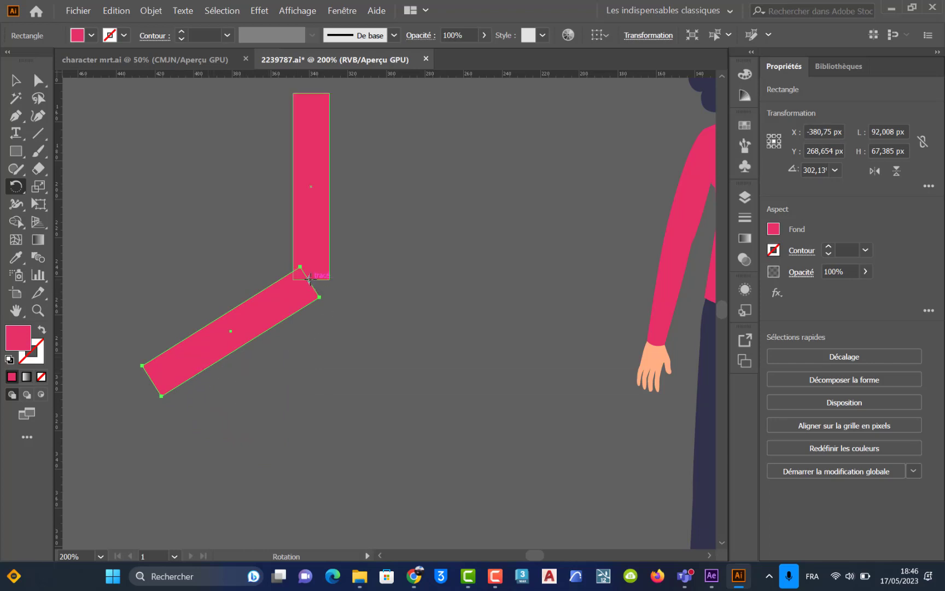
pyautogui.moveTo(309, 279); pyautogui.dragTo(355, 331)
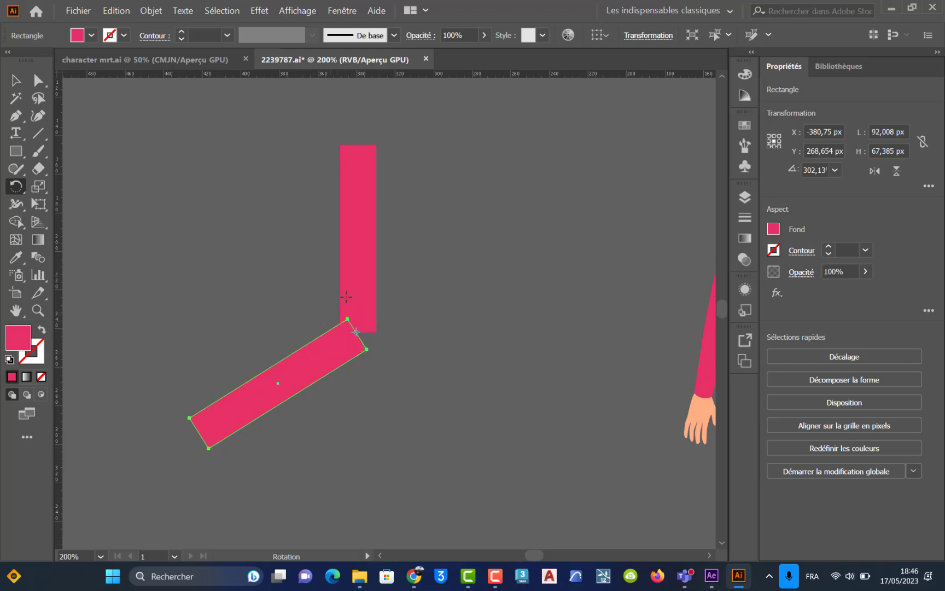
# Step: Delete both pink test rectangles from the pasteboard
pyautogui.press('v')
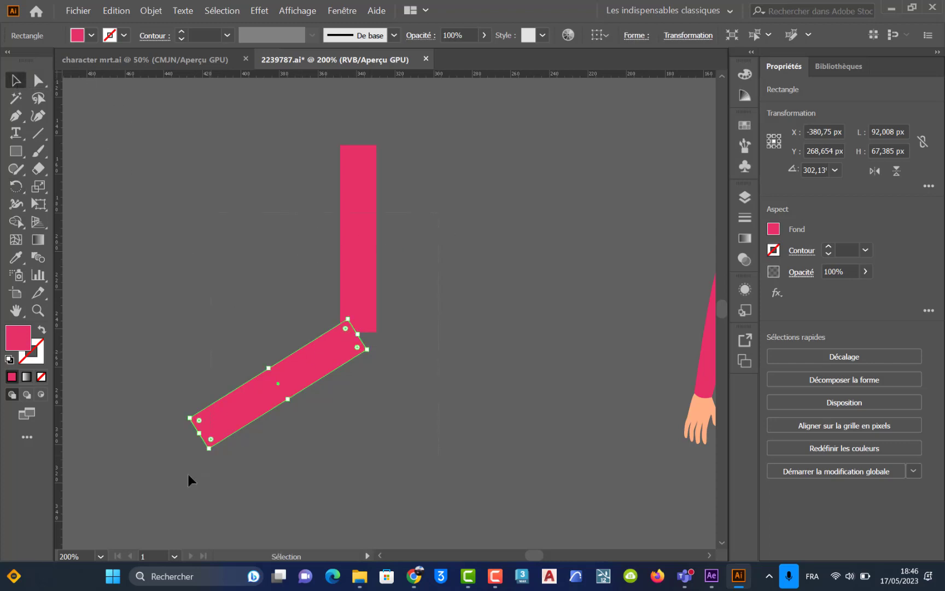
pyautogui.hotkey('ctrl', 'a')
pyautogui.press('Delete')
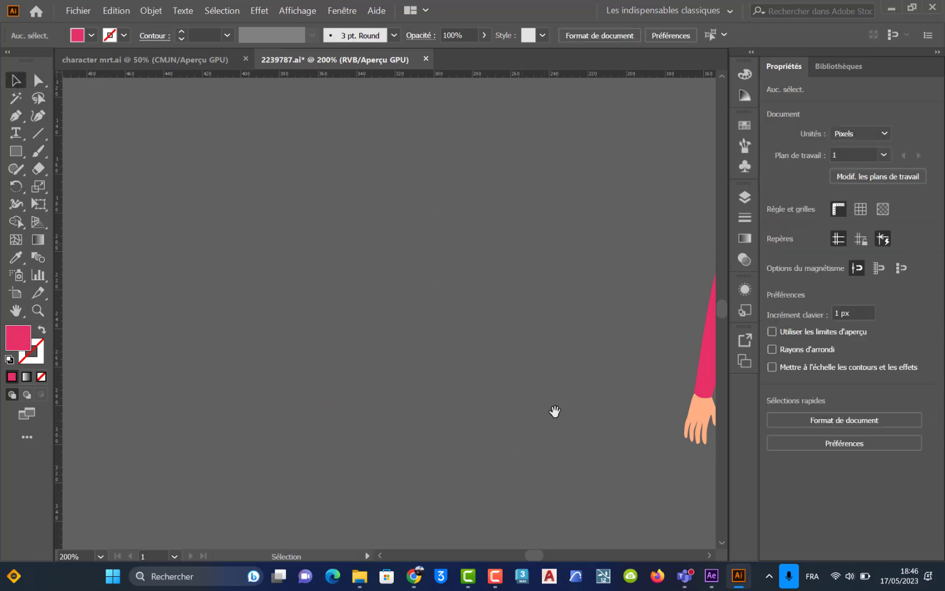
# Step: Examine the elbow of the figure's left sleeve up close, comparing the outline and preview views
pyautogui.moveTo(555, 411); pyautogui.dragTo(154, 383)
pyautogui.click(452, 261)
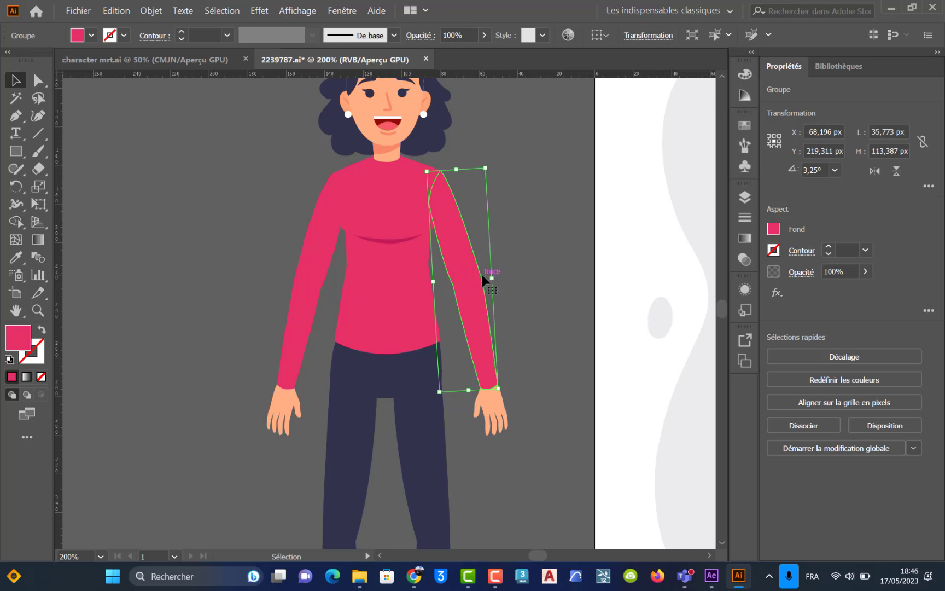
pyautogui.scroll(2, 482, 276)
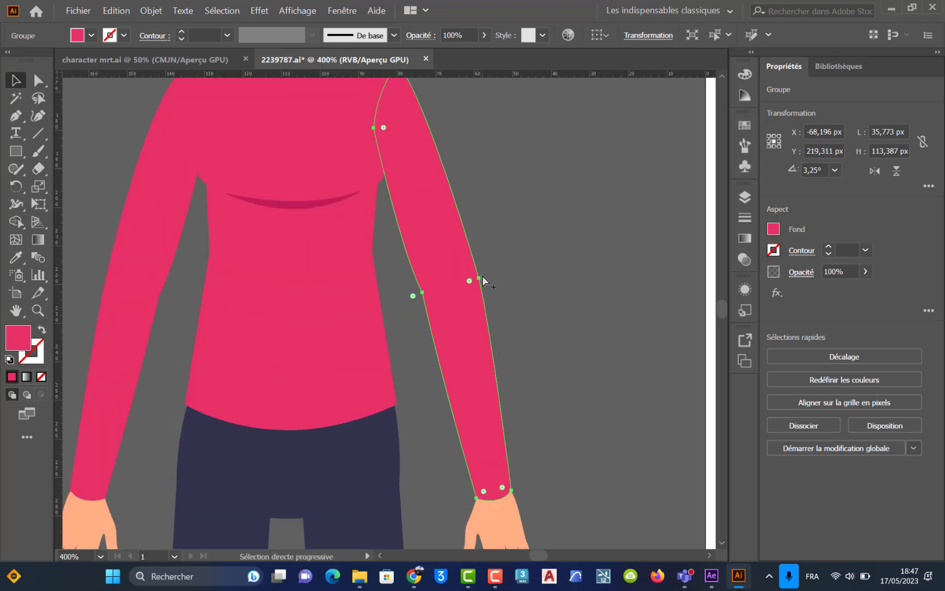
pyautogui.scroll(1, 482, 276)
pyautogui.moveTo(450, 295); pyautogui.dragTo(507, 241)
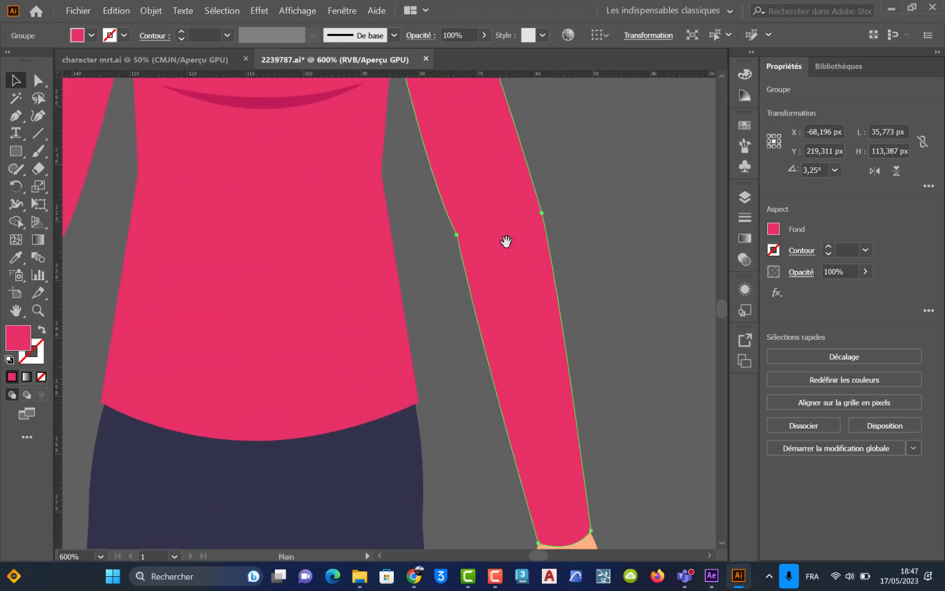
pyautogui.hotkey('ctrl', 'y')
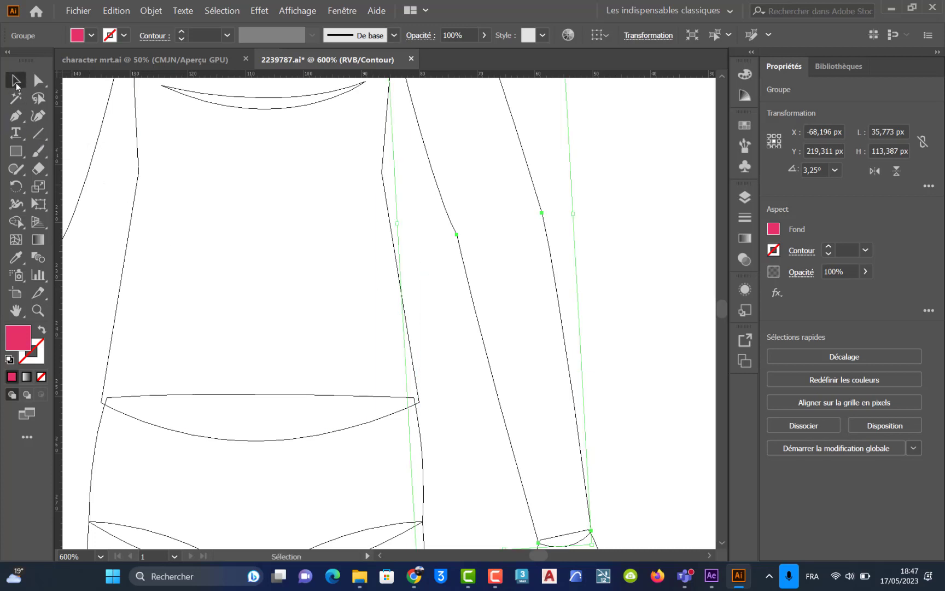
pyautogui.hotkey('ctrl', 'y')
pyautogui.click(557, 299)
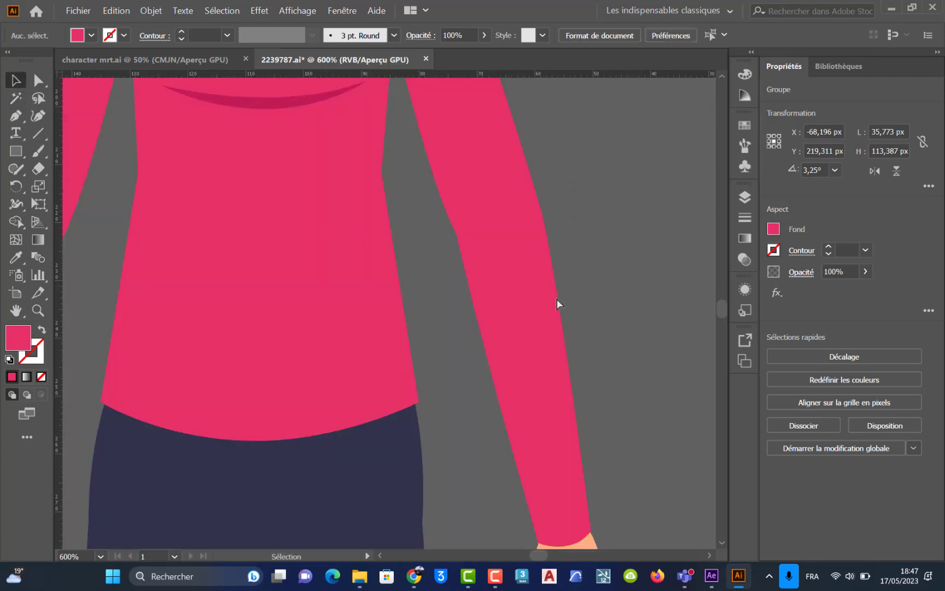
# Step: Move the figure's left sleeve away from the body and undo the move
pyautogui.scroll(-2, 557, 298)
pyautogui.moveTo(521, 316); pyautogui.dragTo(597, 285)
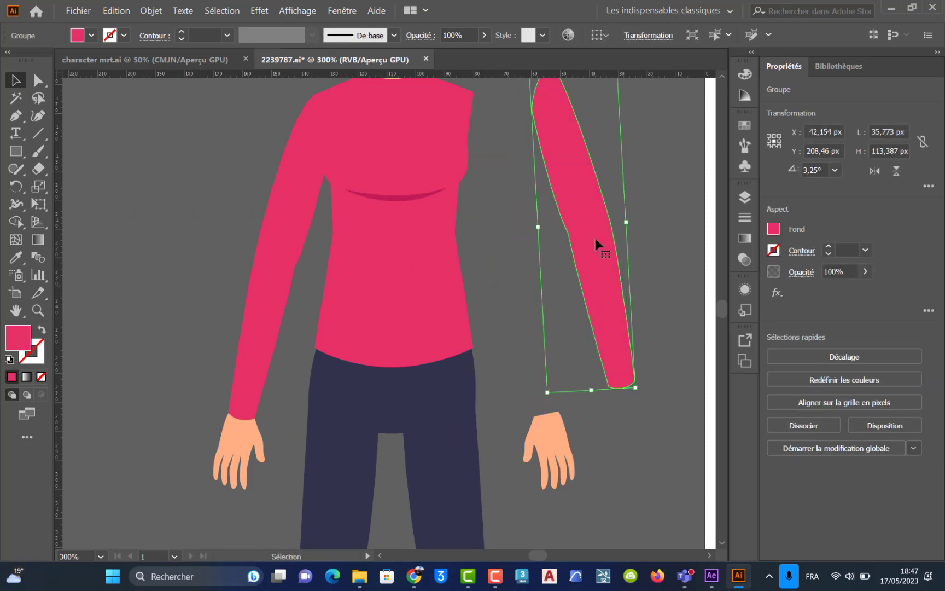
pyautogui.hotkey('ctrl', 'z')
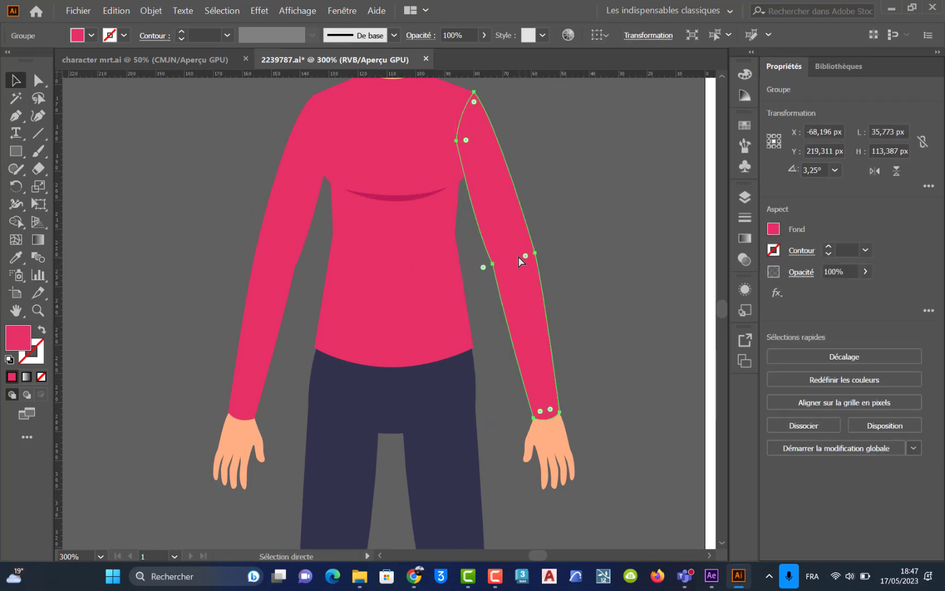
# Step: Draw a line about 18.4 px wide at about 13° across the left sleeve's elbow, with the default white fill and 1 pt black stroke
pyautogui.scroll(2, 520, 262)
pyautogui.press('v')
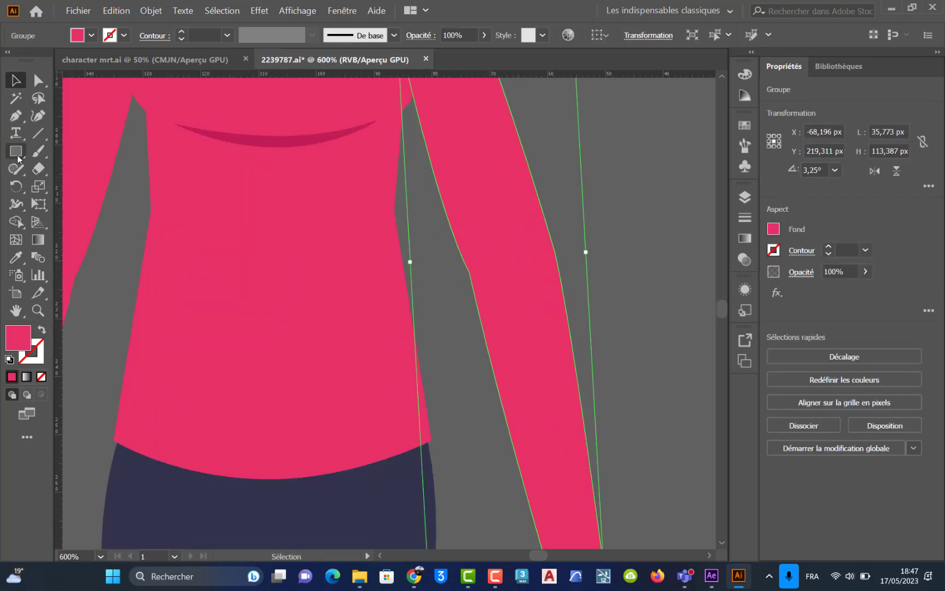
pyautogui.click(37, 135)
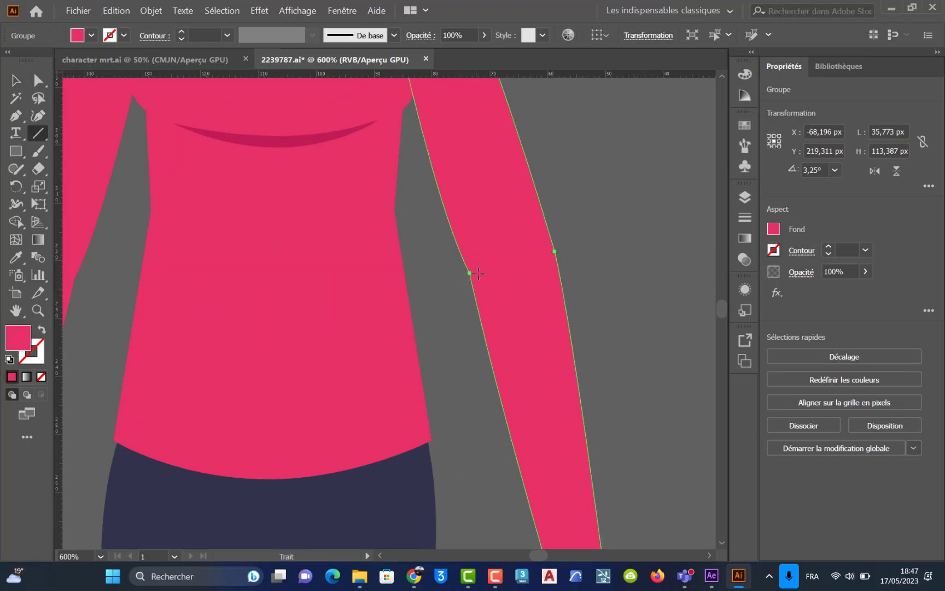
pyautogui.moveTo(457, 276)
pyautogui.mouseDown()
pyautogui.moveTo(579, 255)
pyautogui.moveTo(564, 251)
pyautogui.mouseUp()
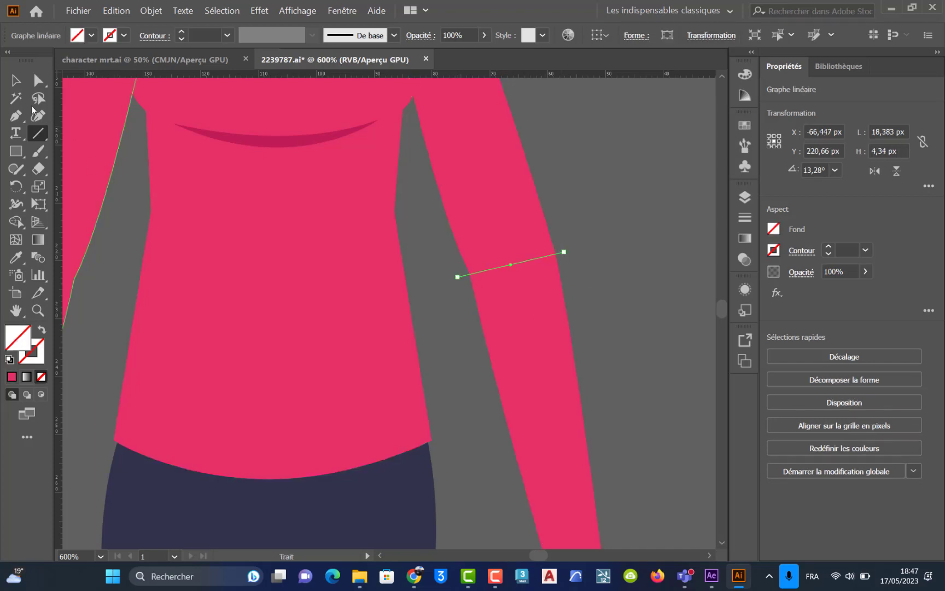
pyautogui.click(16, 80)
pyautogui.click(9, 360)
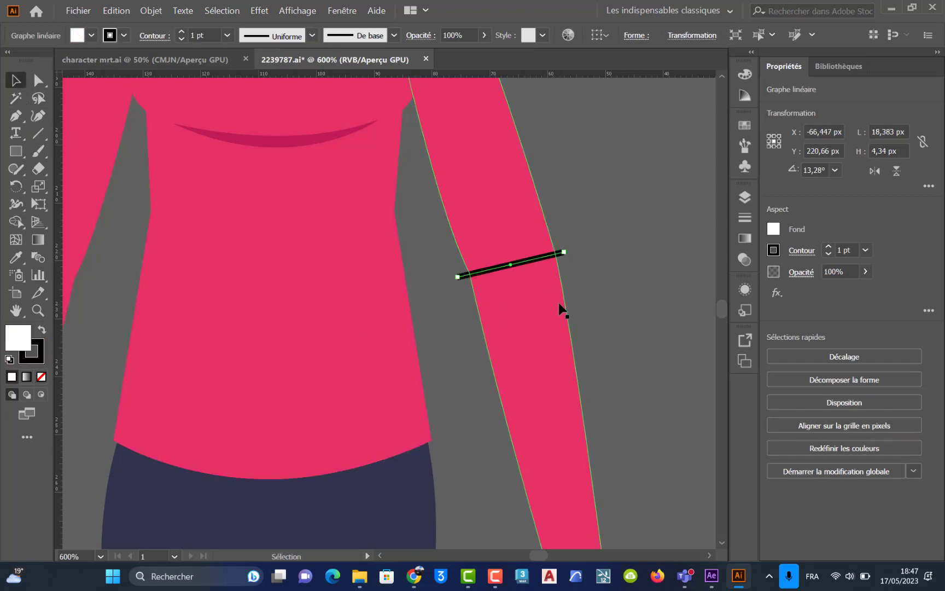
# Step: Split the left sleeve at the elbow by applying Pathfinder Divide to the sleeve and the line
pyautogui.click(586, 290)
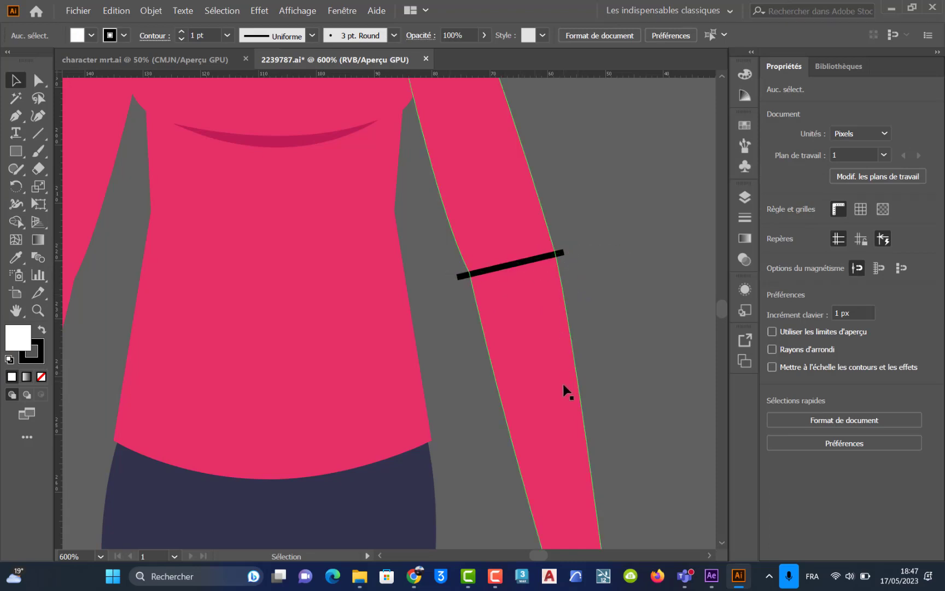
pyautogui.click(540, 272)
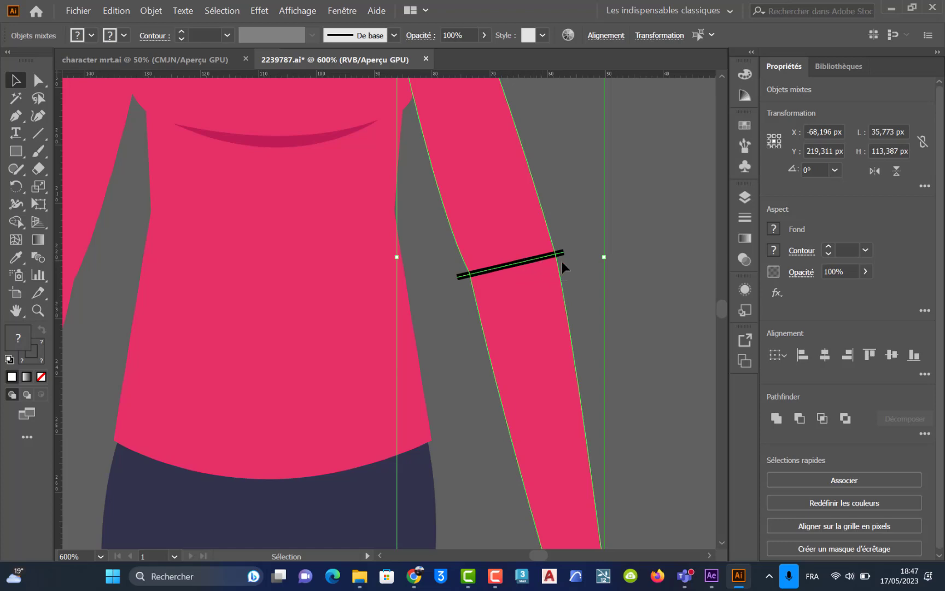
pyautogui.click(615, 271)
pyautogui.click(535, 295)
pyautogui.click(352, 14)
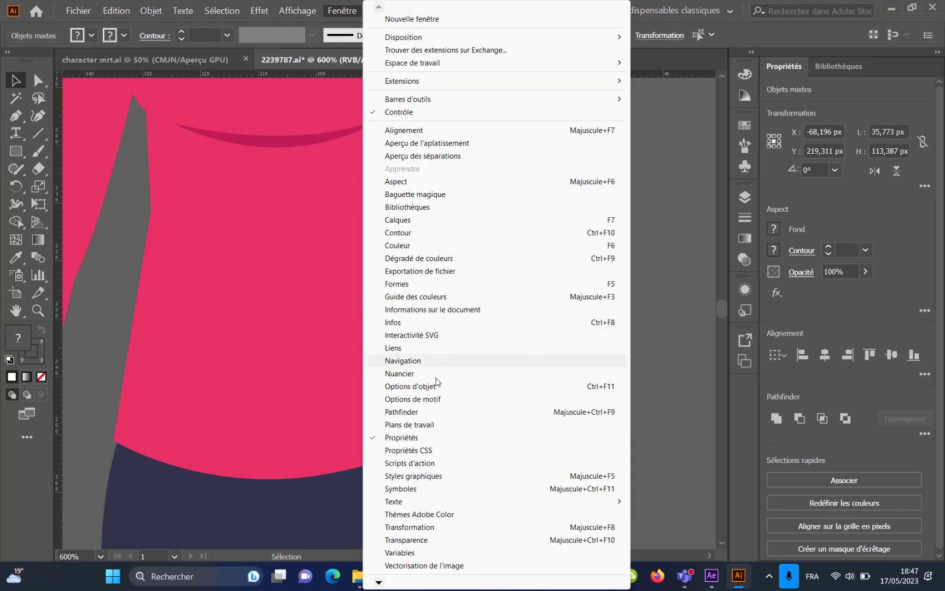
pyautogui.click(401, 411)
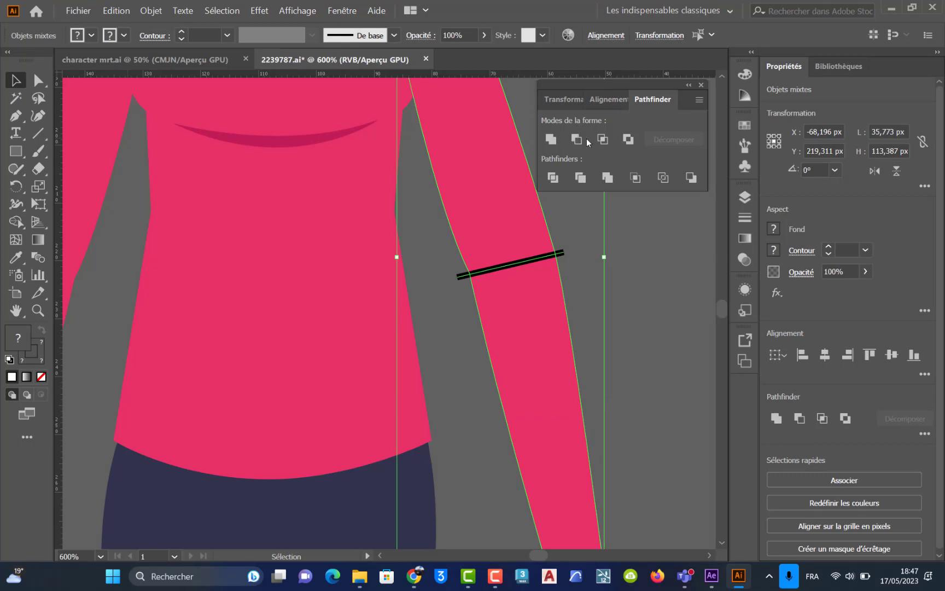
pyautogui.click(553, 179)
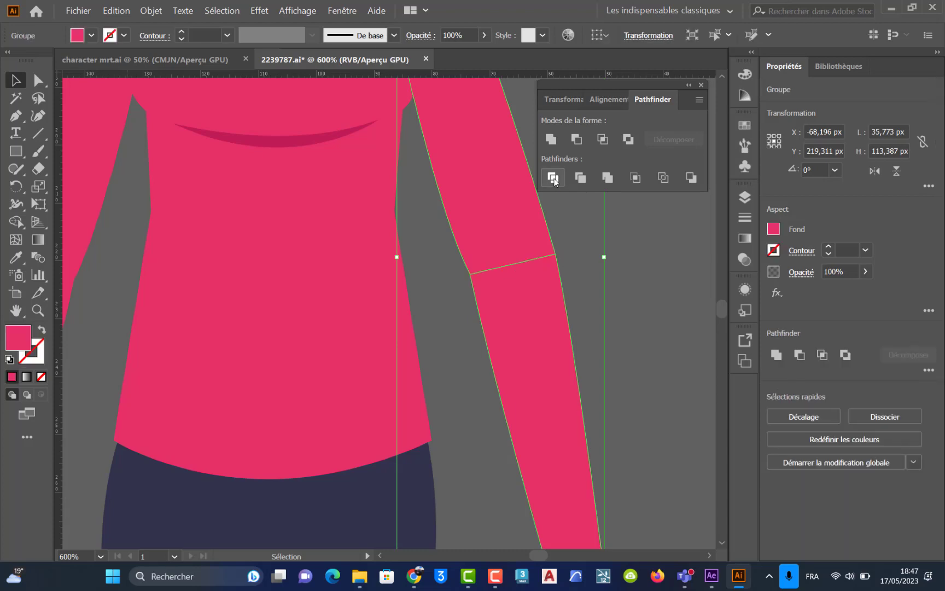
pyautogui.click(630, 296)
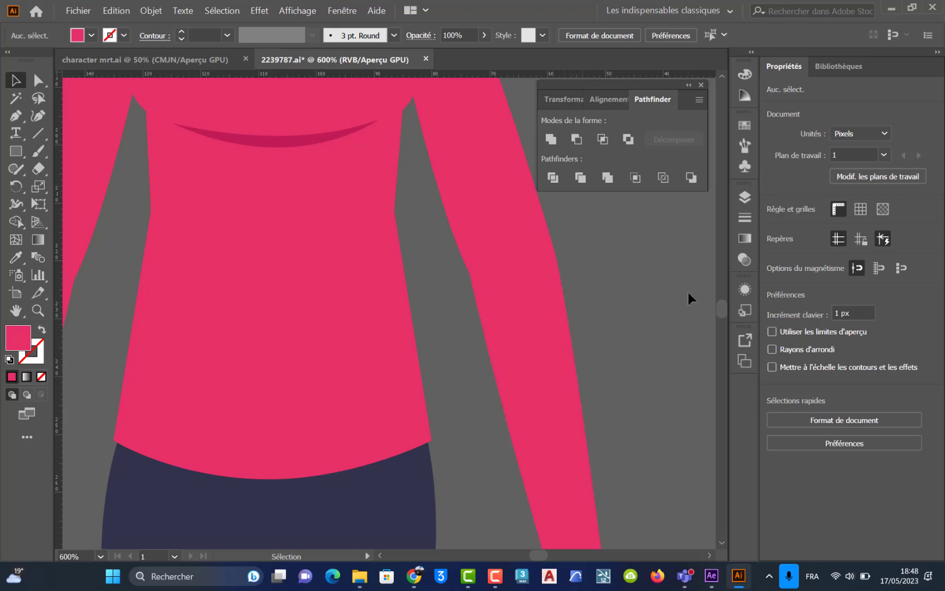
# Step: Ungroup the divided left sleeve, test the separation by moving the forearm aside, and undo that move
pyautogui.click(533, 316)
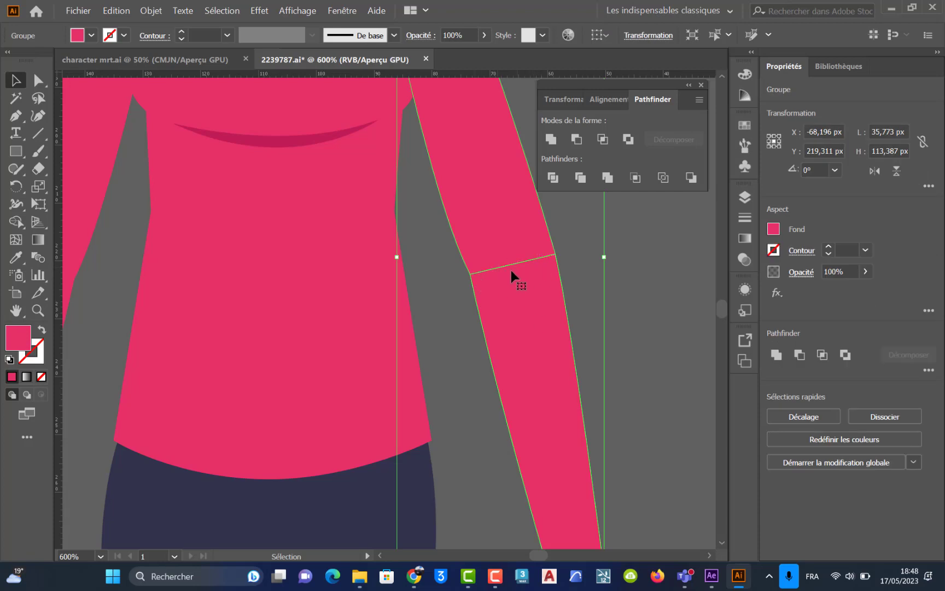
pyautogui.rightClick(524, 292)
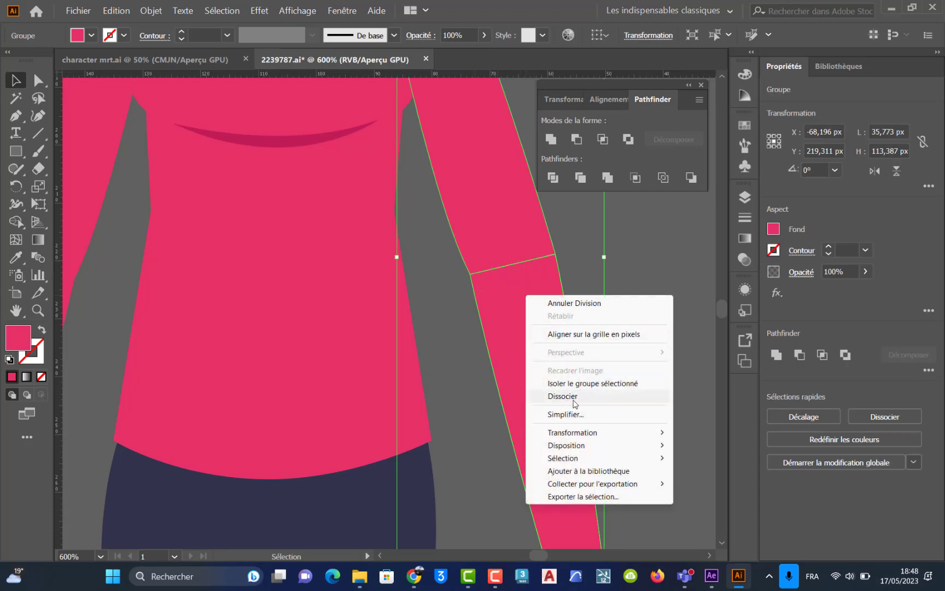
pyautogui.click(588, 392)
pyautogui.click(636, 376)
pyautogui.moveTo(547, 379); pyautogui.dragTo(610, 368)
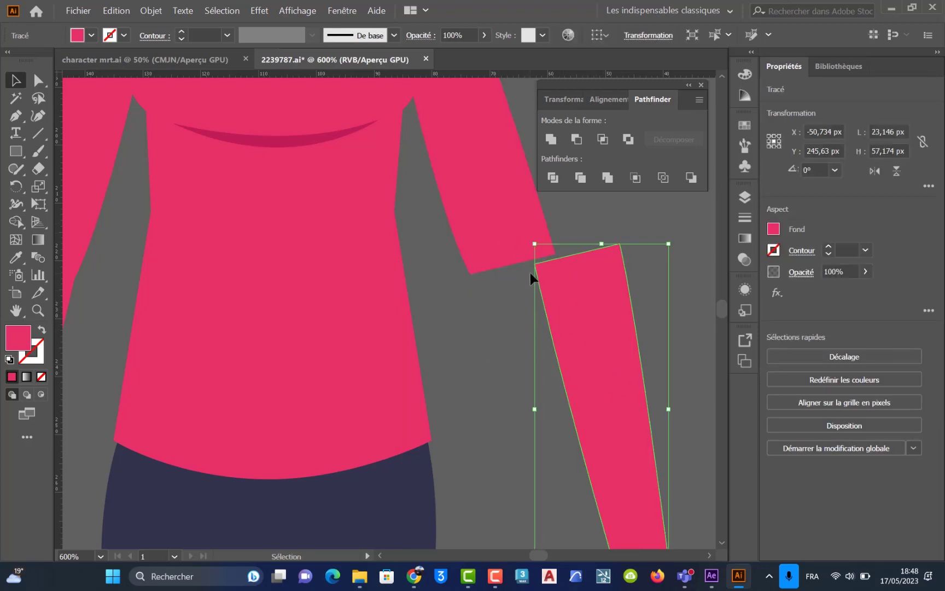
pyautogui.hotkey('ctrl', 'z')
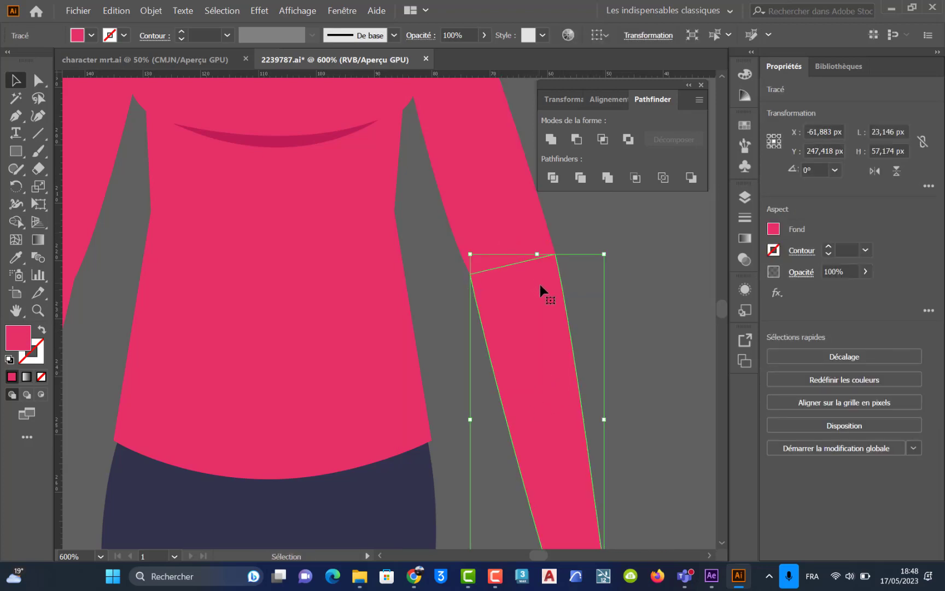
# Step: Move the figure's left hand off the sleeve cuff, over to the left edge of the artboard
pyautogui.scroll(-1, 553, 305)
pyautogui.moveTo(536, 340); pyautogui.dragTo(475, 269)
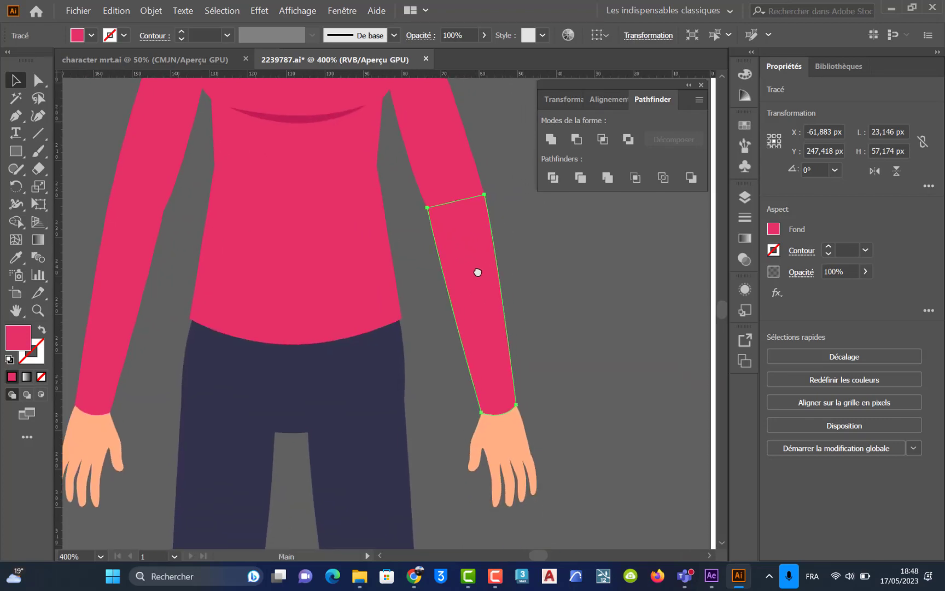
pyautogui.moveTo(514, 460); pyautogui.dragTo(712, 433)
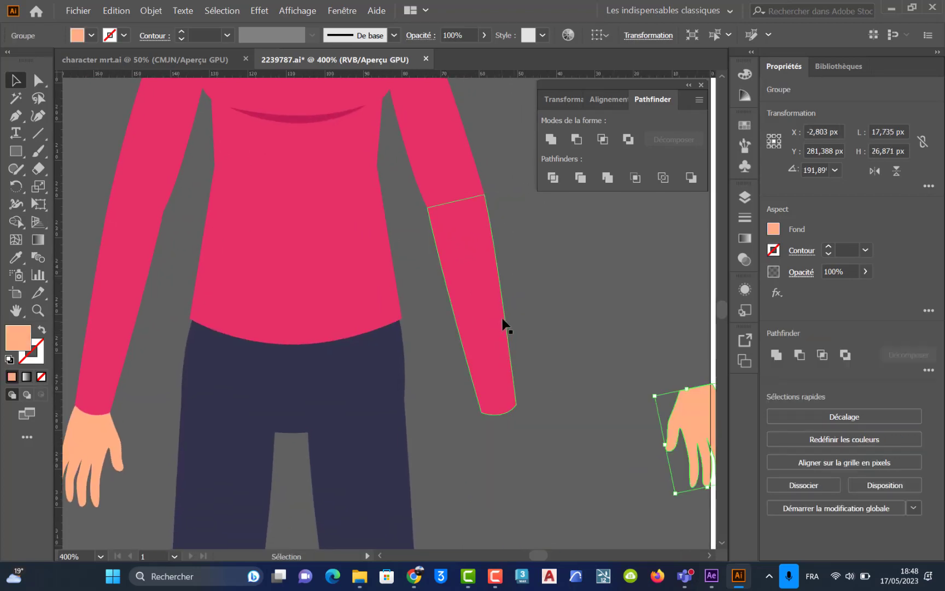
# Step: Rotate the separated left forearm about its own centre and undo the rotation
pyautogui.scroll(1, 486, 335)
pyautogui.click(467, 336)
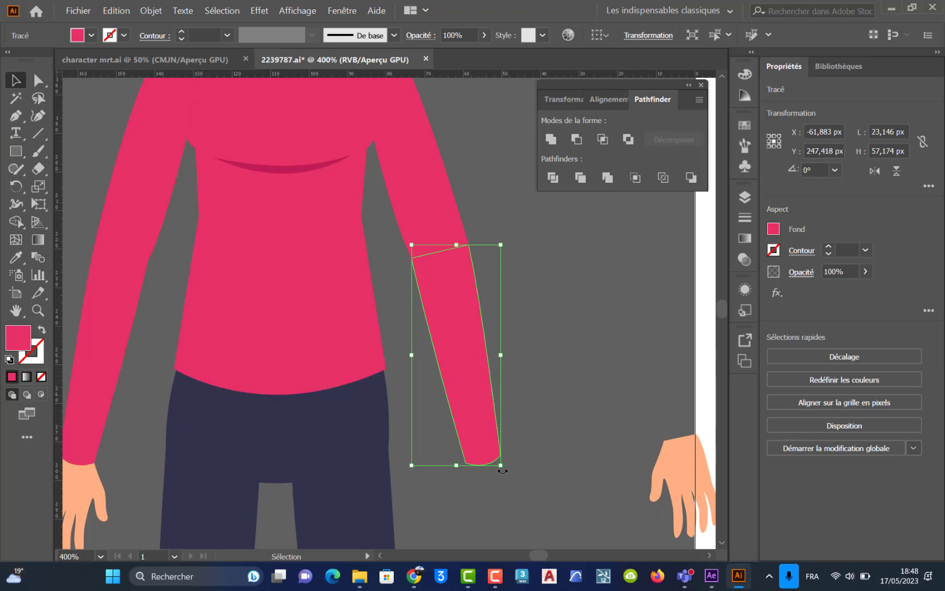
pyautogui.moveTo(502, 471); pyautogui.dragTo(578, 430)
pyautogui.hotkey('ctrl', 'z')
# Step: Rotate the left forearm inward to about 318° with the Rotate tool, pivoting at the elbow cut, and restore its original position
pyautogui.click(16, 186)
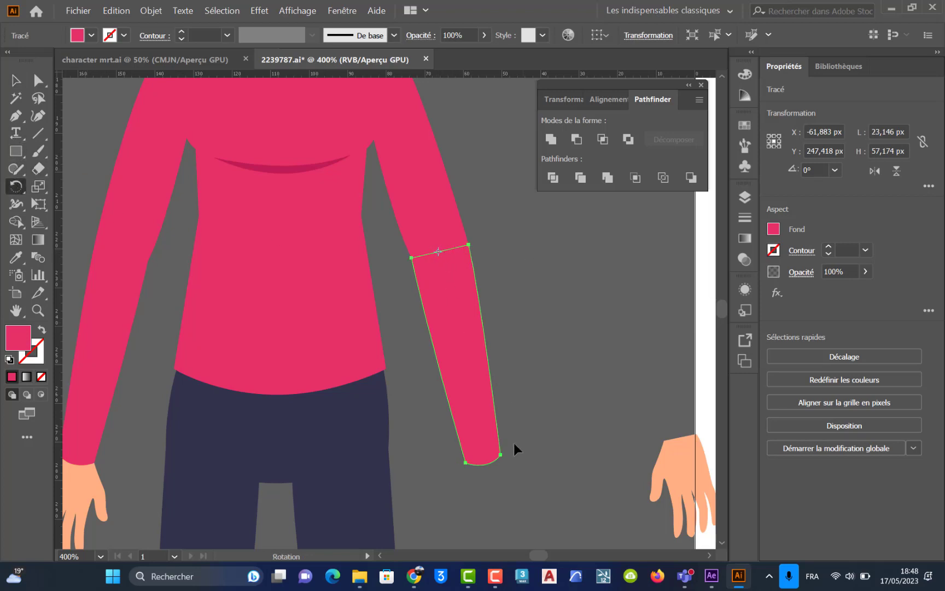
pyautogui.moveTo(513, 440); pyautogui.dragTo(377, 440)
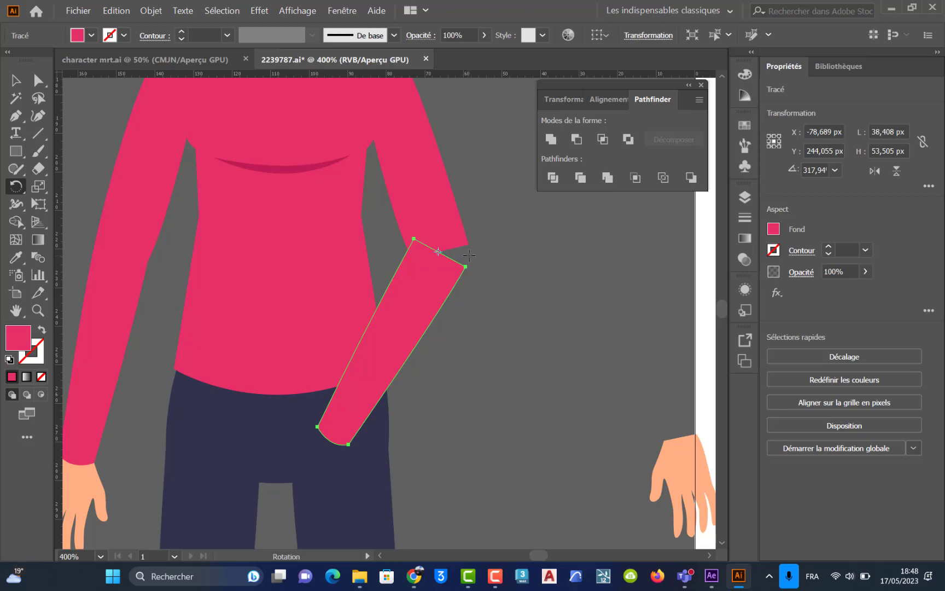
pyautogui.moveTo(533, 254); pyautogui.dragTo(532, 269)
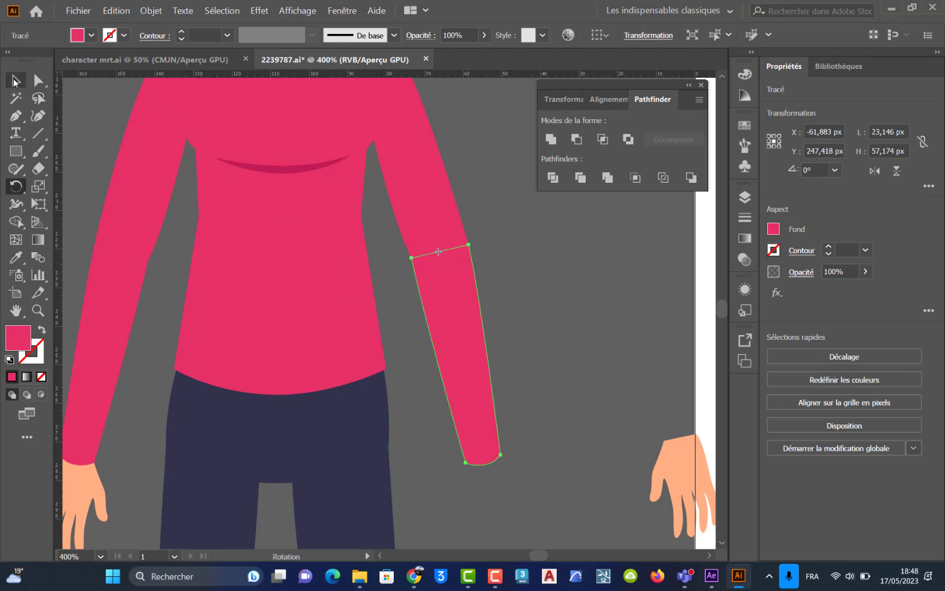
pyautogui.press('v')
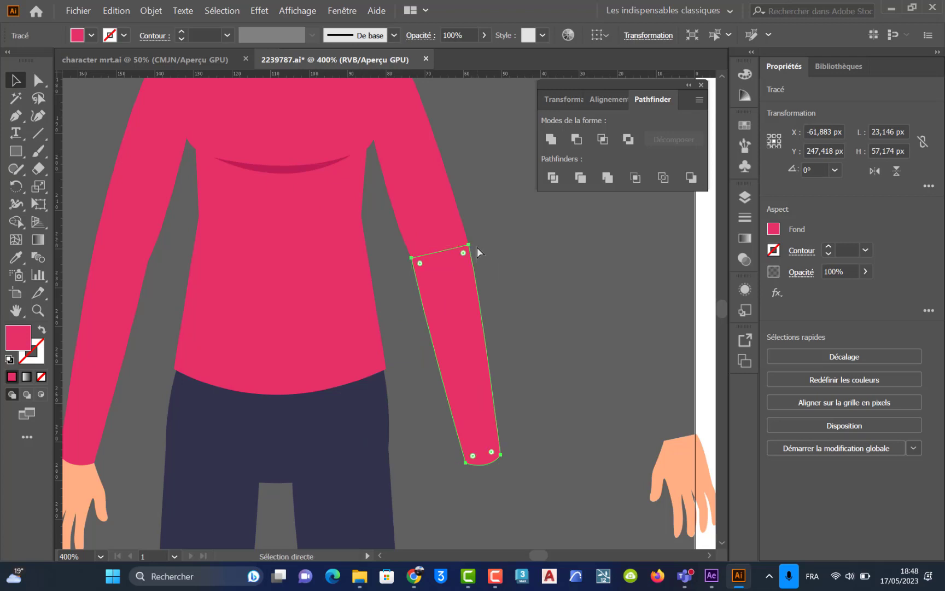
# Step: Switch to outline view and draw a circle about 11.5 px in diameter over the left sleeve's elbow cut with the Ellipse tool
pyautogui.hotkey('ctrl', 'y')
pyautogui.scroll(2, 456, 253)
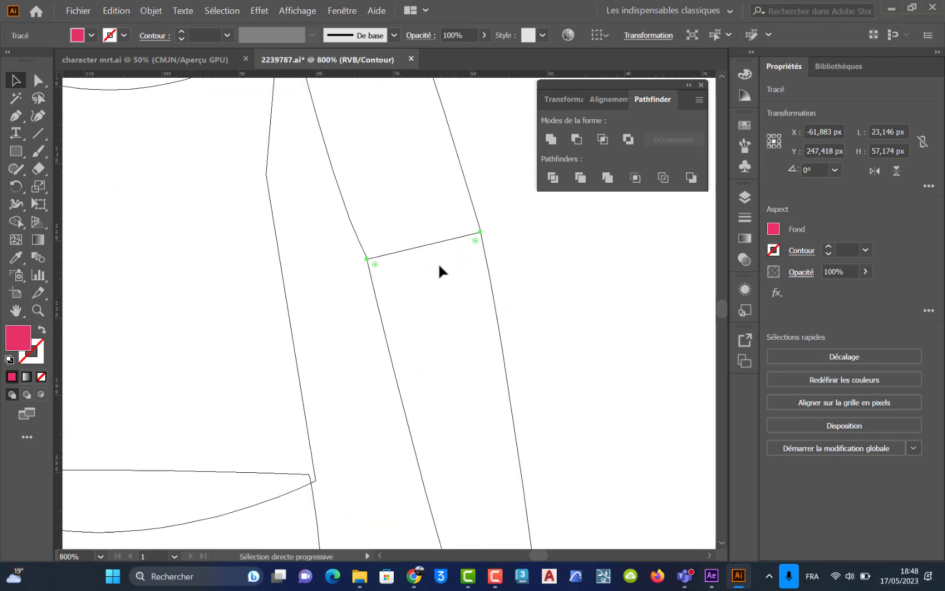
pyautogui.moveTo(428, 264); pyautogui.dragTo(502, 321)
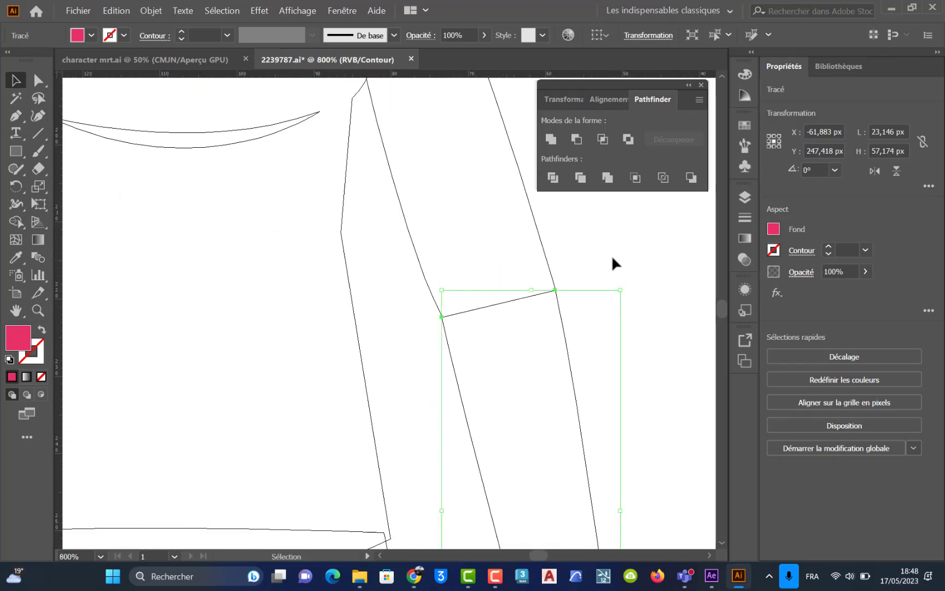
pyautogui.click(560, 293)
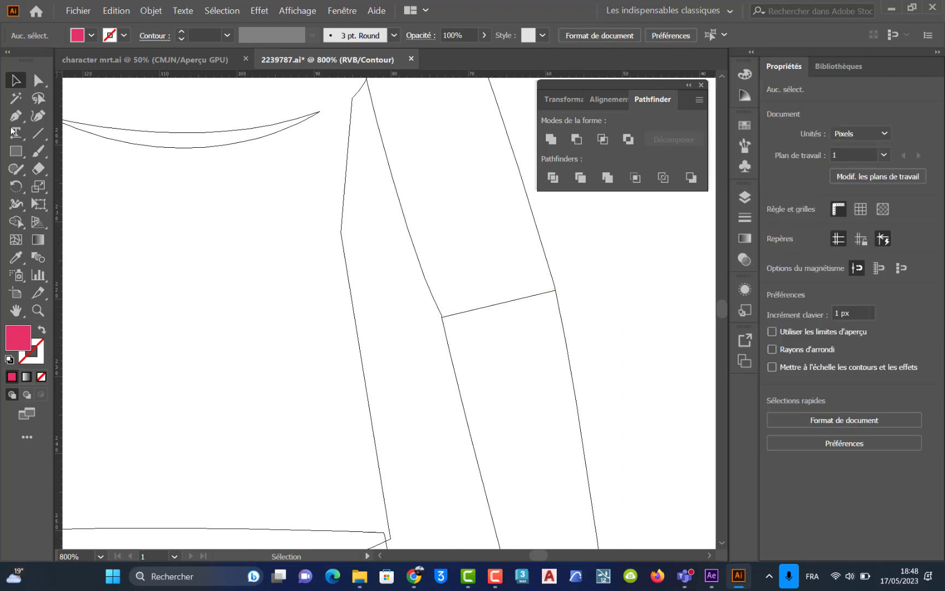
pyautogui.click(16, 150)
pyautogui.click(16, 151)
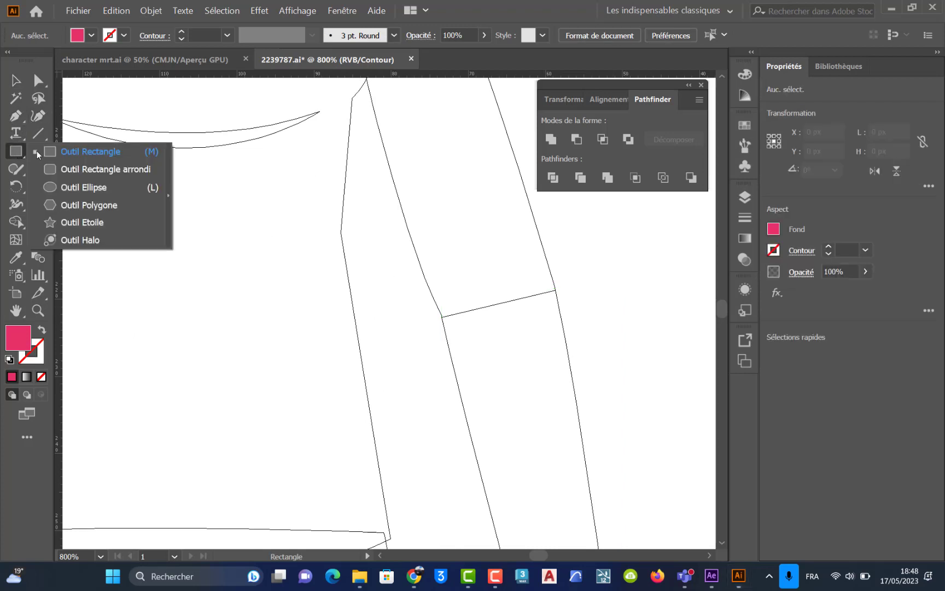
pyautogui.click(70, 188)
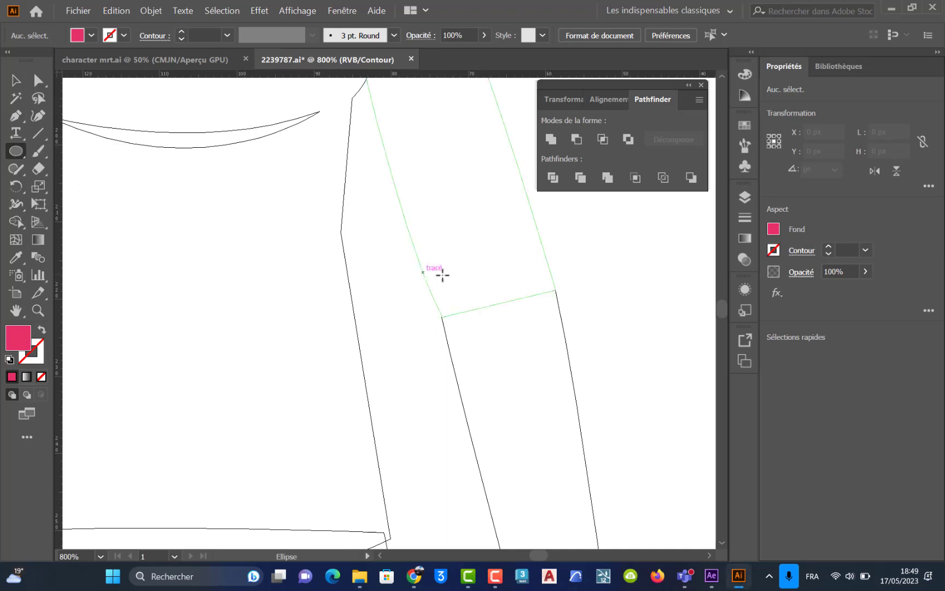
pyautogui.moveTo(433, 259); pyautogui.dragTo(520, 339)
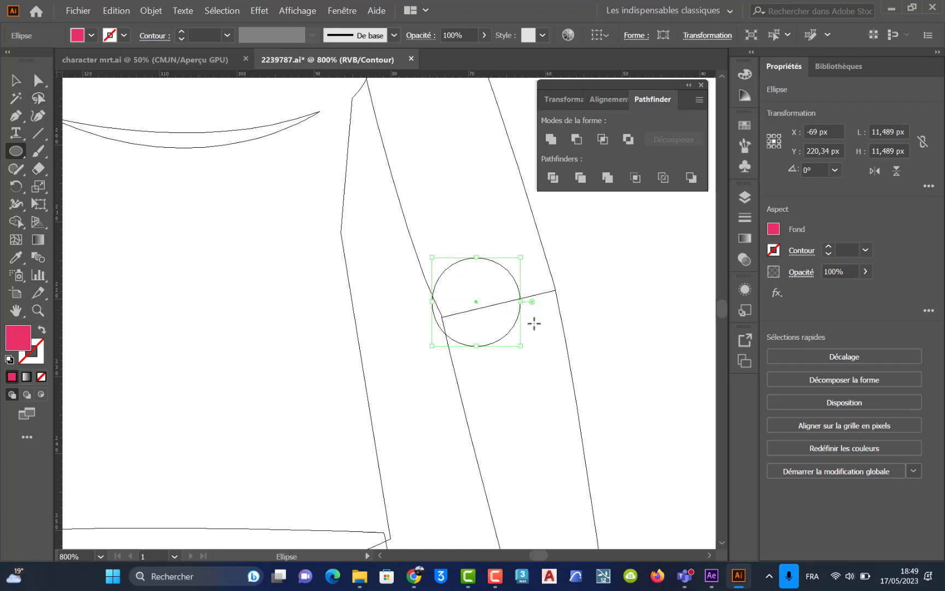
# Step: Centre the circle on the elbow cut line and rotate it to about 12.74° so it aligns with the cut
pyautogui.moveTo(527, 344); pyautogui.dragTo(537, 327)
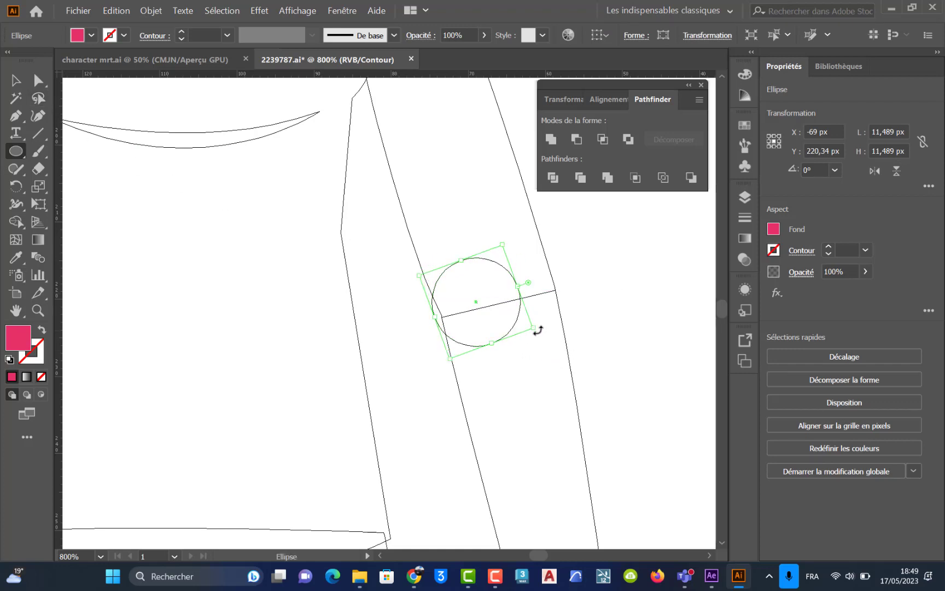
pyautogui.press('v')
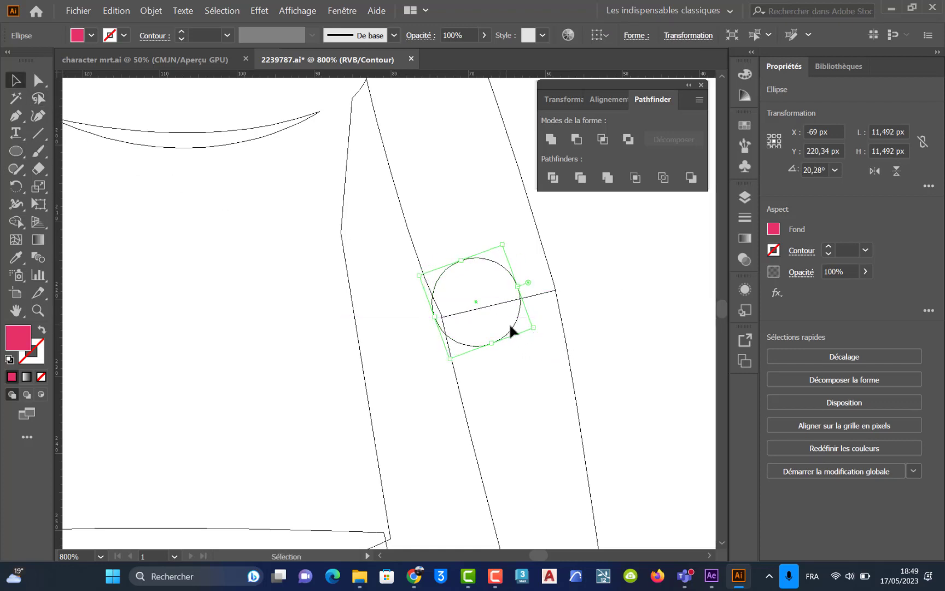
pyautogui.moveTo(507, 328); pyautogui.dragTo(562, 336)
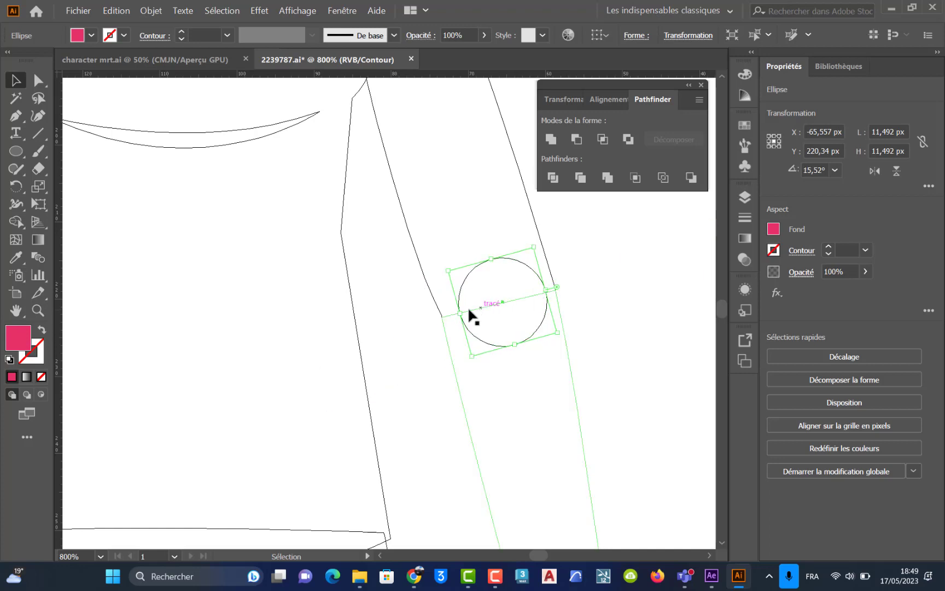
pyautogui.moveTo(561, 331); pyautogui.dragTo(557, 337)
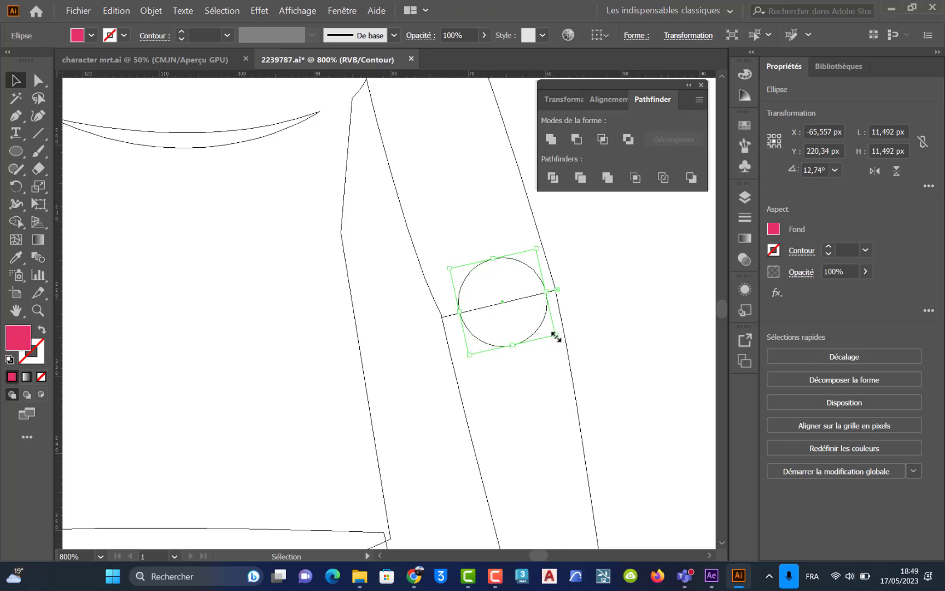
# Step: Enlarge the circle proportionally to about 15.1 px in diameter so its edges meet both sides of the sleeve at the cut
pyautogui.press('shift')
pyautogui.moveTo(555, 338); pyautogui.dragTo(571, 342)
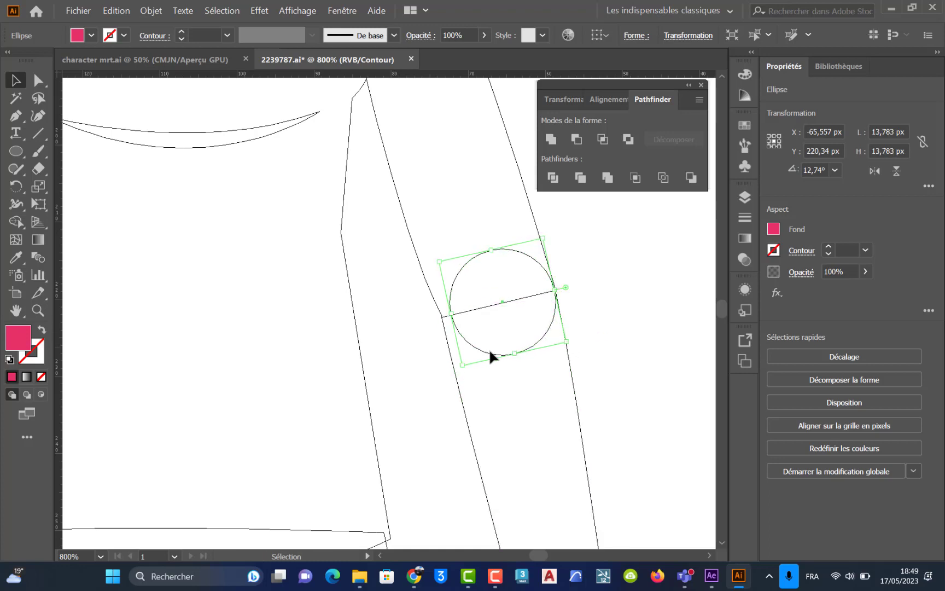
pyautogui.moveTo(464, 362); pyautogui.dragTo(454, 375)
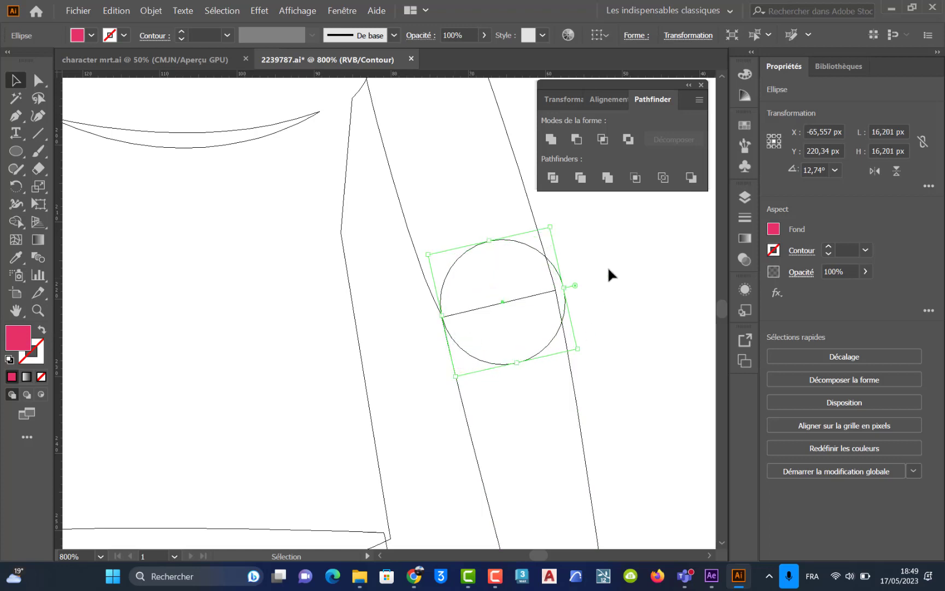
pyautogui.moveTo(550, 226); pyautogui.dragTo(544, 237)
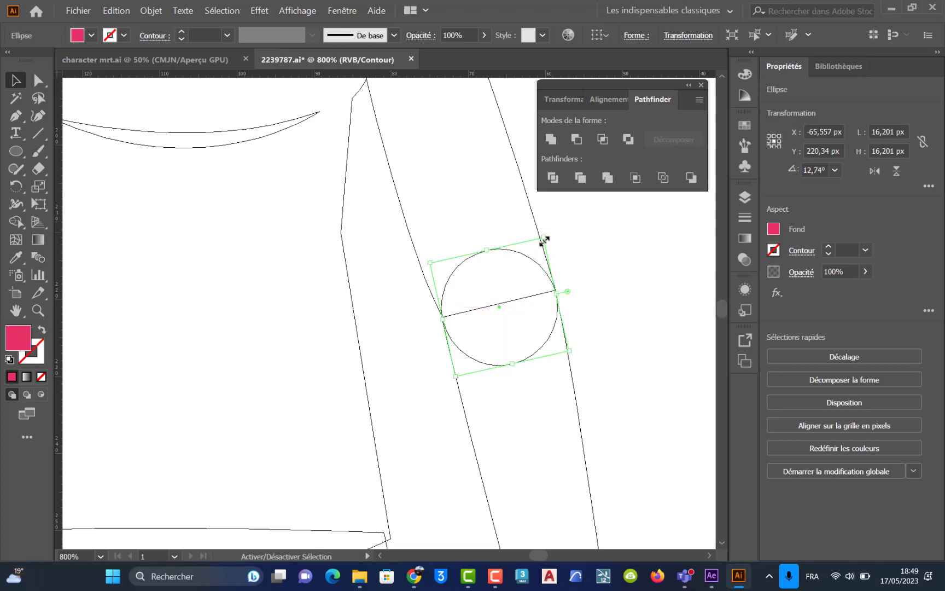
pyautogui.click(591, 283)
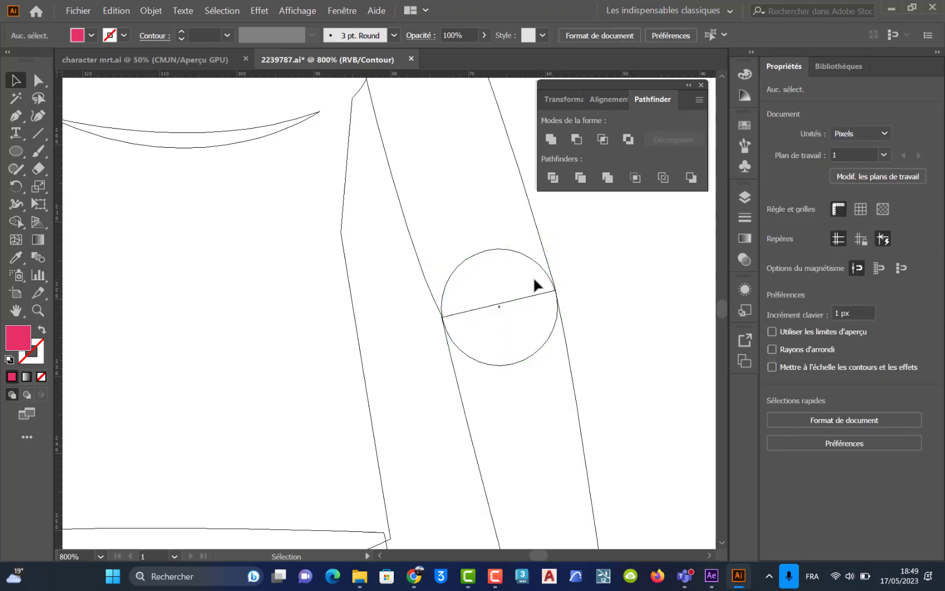
# Step: Apply the default white fill and 1 pt black stroke to the elbow circle and return to preview display
pyautogui.click(514, 251)
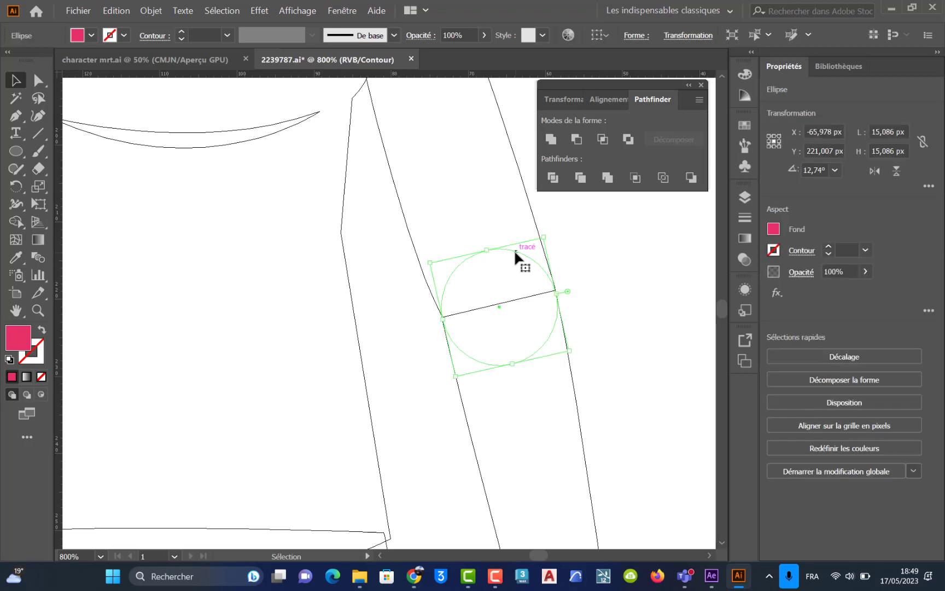
pyautogui.press('a')
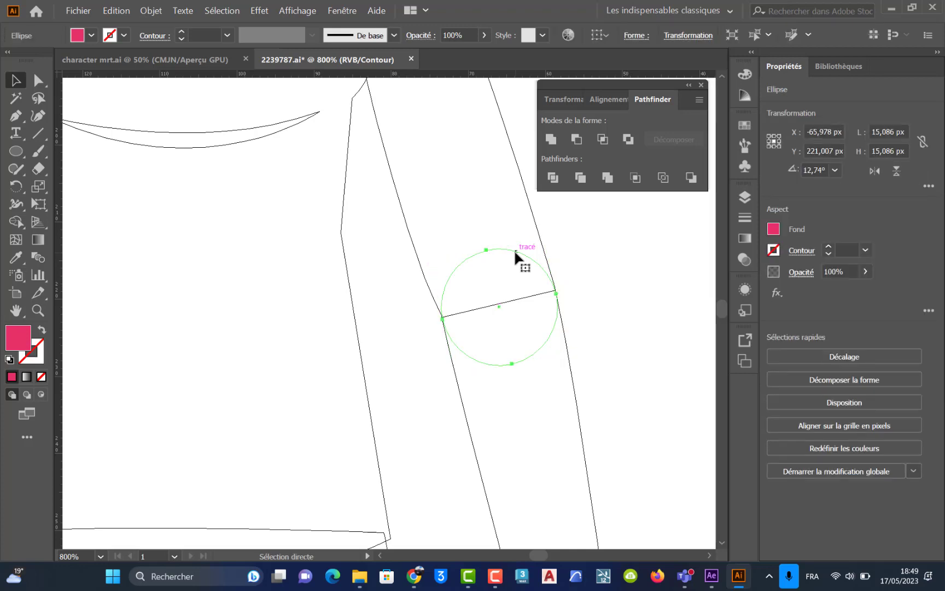
pyautogui.press('ctrl')
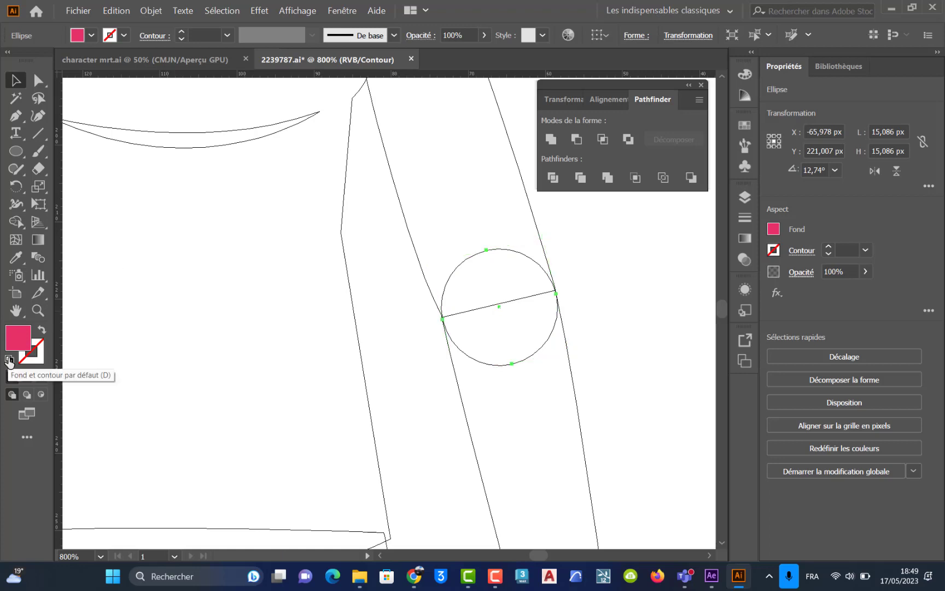
pyautogui.click(10, 359)
pyautogui.press('ctrl')
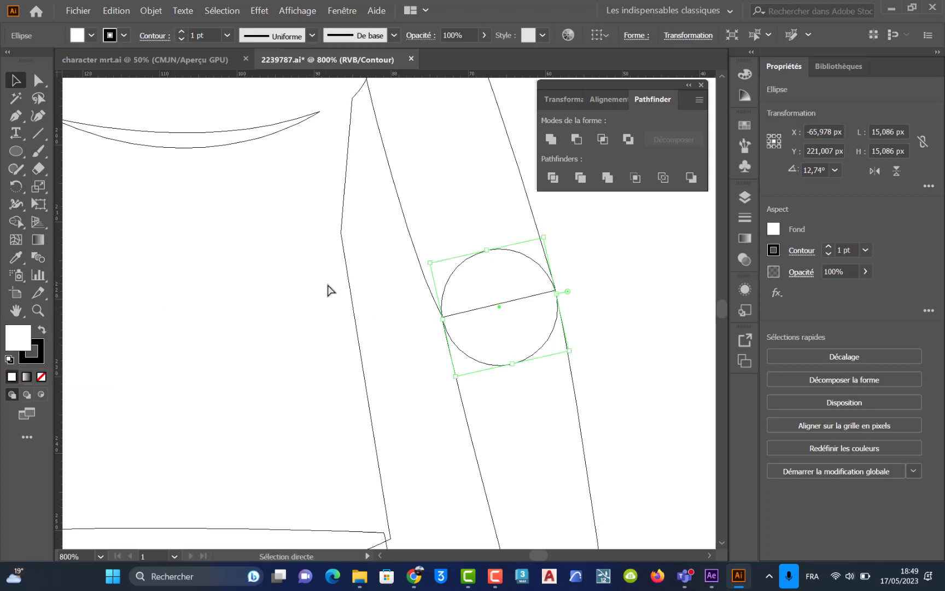
pyautogui.hotkey('ctrl', 'y')
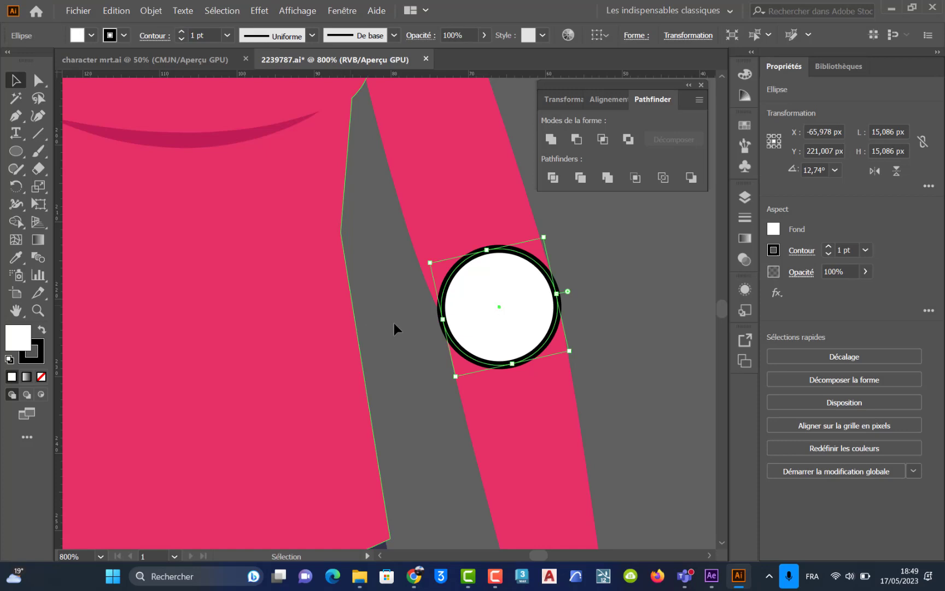
pyautogui.click(613, 298)
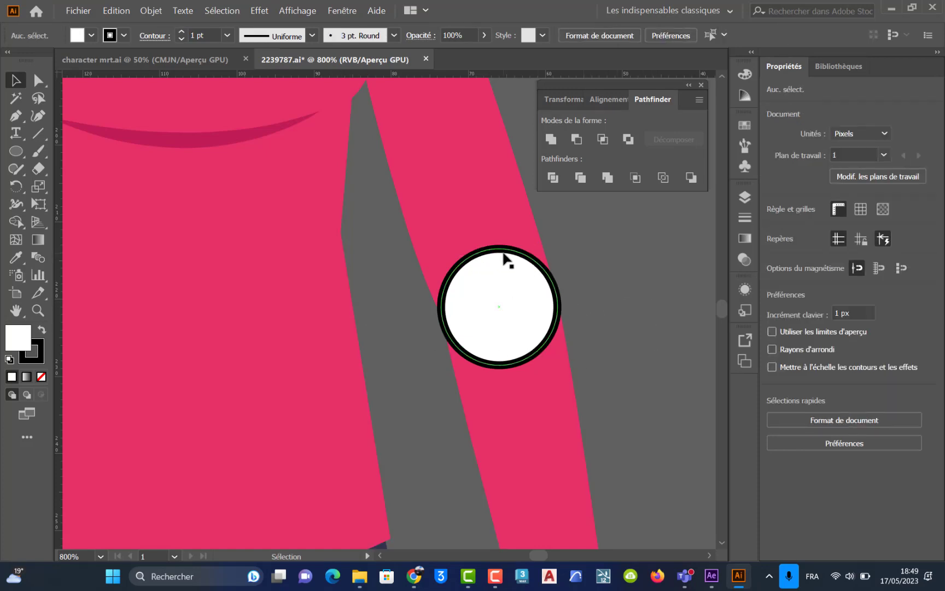
# Step: Copy the elbow circle, and merge the original with the upper left sleeve using Pathfinder Unite
pyautogui.click(544, 269)
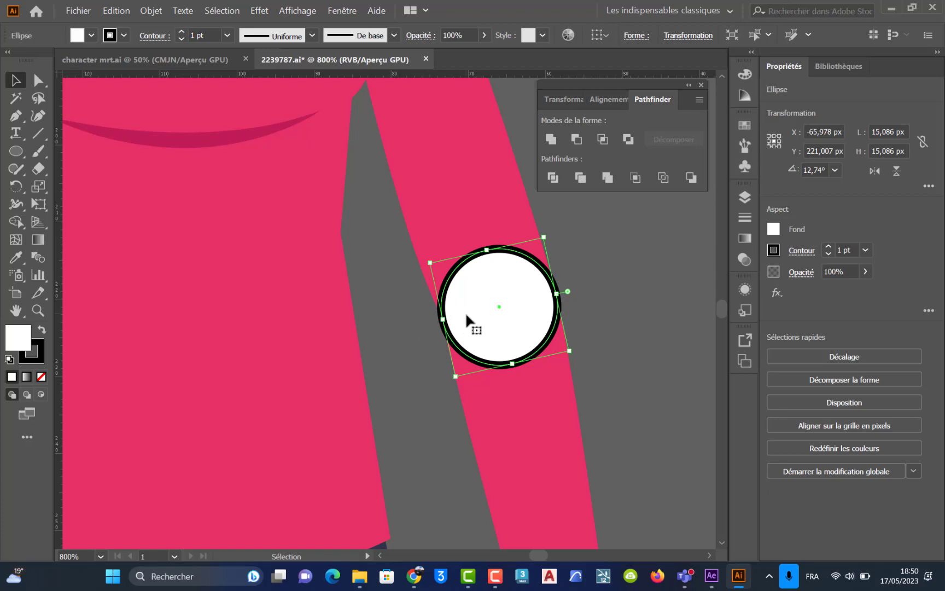
pyautogui.click(605, 293)
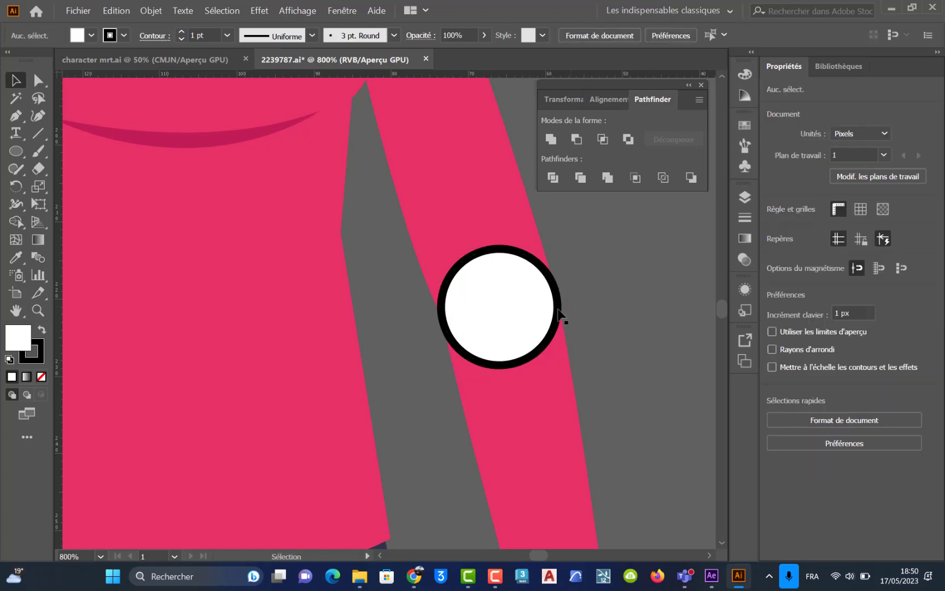
pyautogui.click(512, 316)
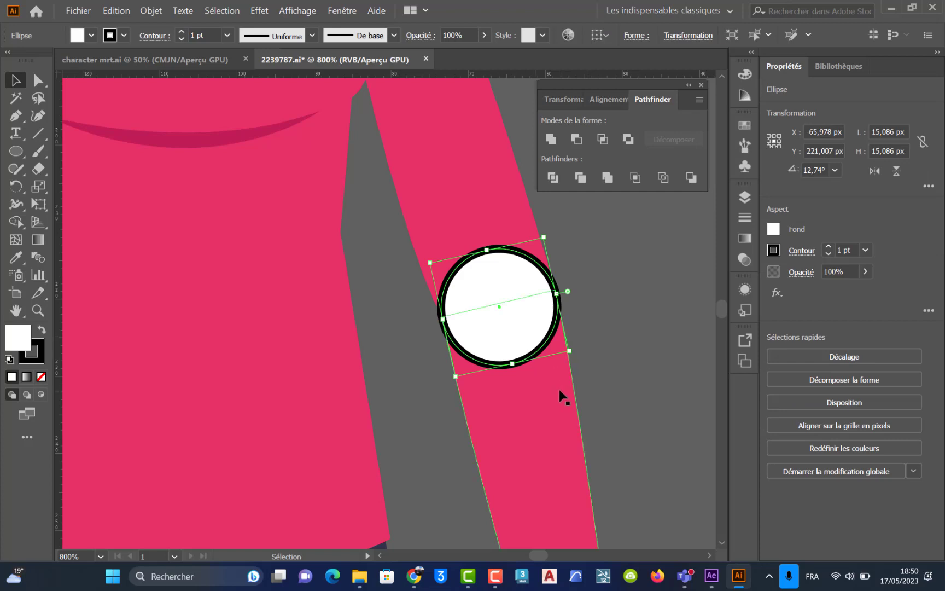
pyautogui.click(552, 213)
pyautogui.click(480, 183)
pyautogui.keyDown('shift'); pyautogui.click(536, 320); pyautogui.keyUp('shift')
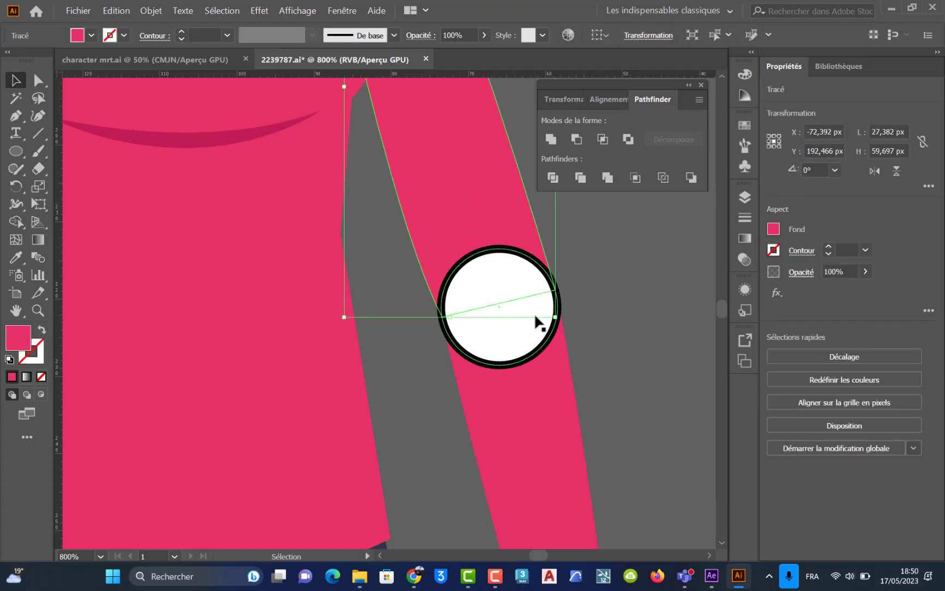
pyautogui.keyDown('shift'); pyautogui.click(528, 357); pyautogui.keyUp('shift')
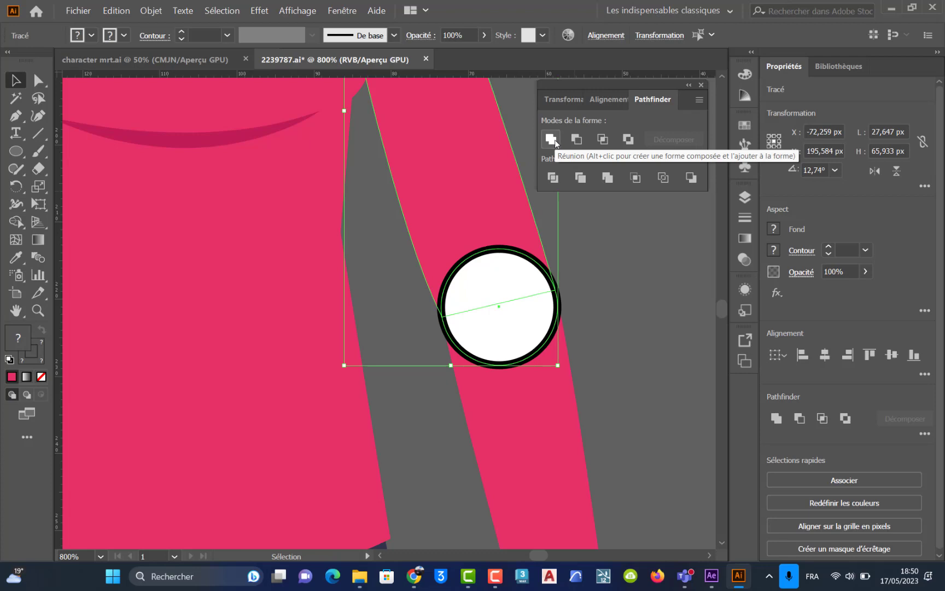
pyautogui.click(551, 140)
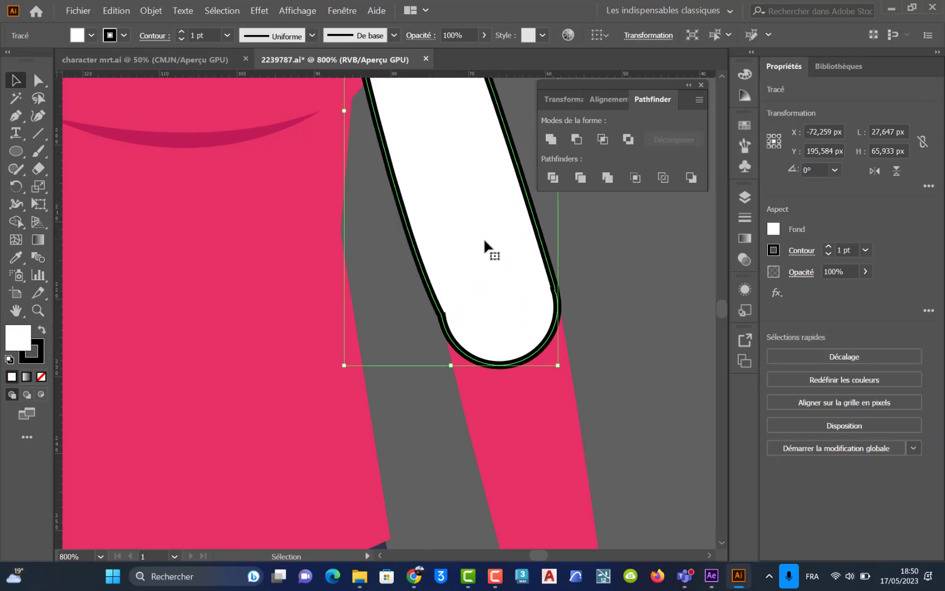
# Step: Paste the copied circle in front, in its original position at the left elbow, and deselect it
pyautogui.scroll(-2, 486, 247)
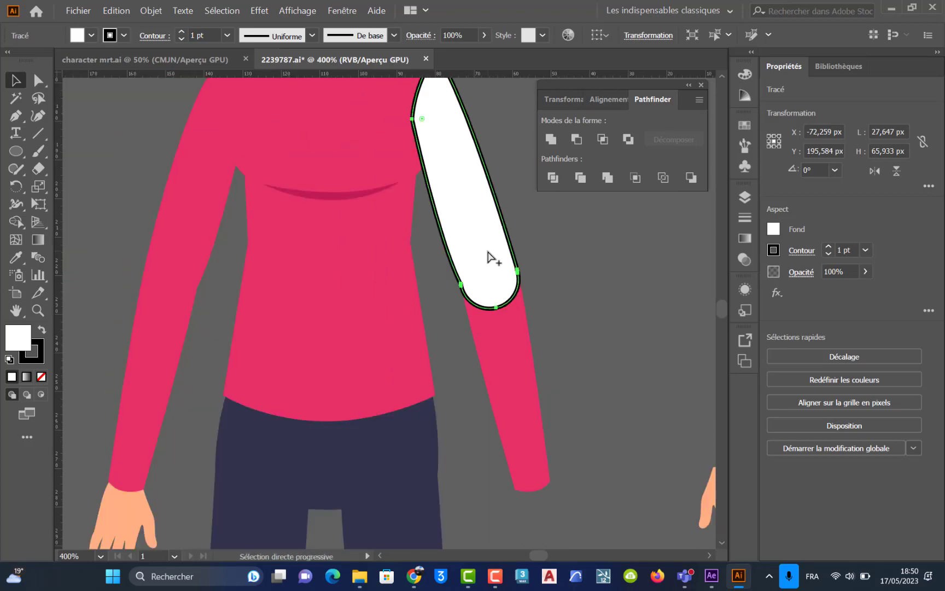
pyautogui.scroll(-1, 492, 257)
pyautogui.press('v')
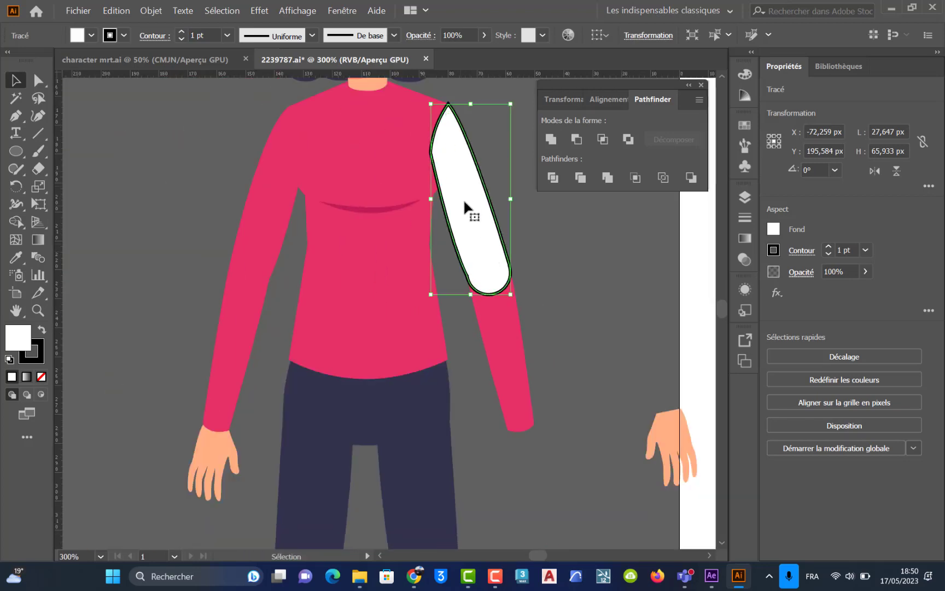
pyautogui.click(513, 334)
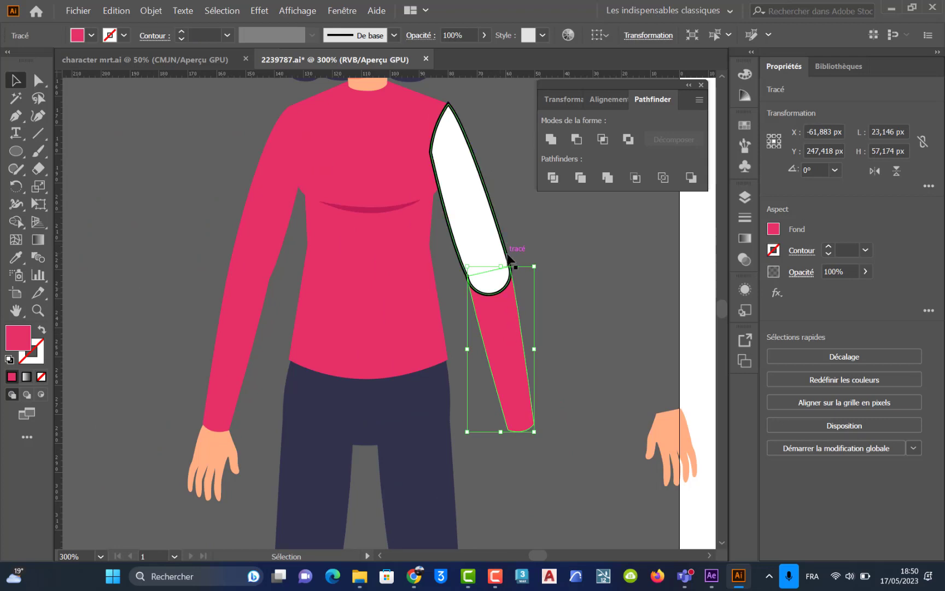
pyautogui.press('a')
pyautogui.press('v')
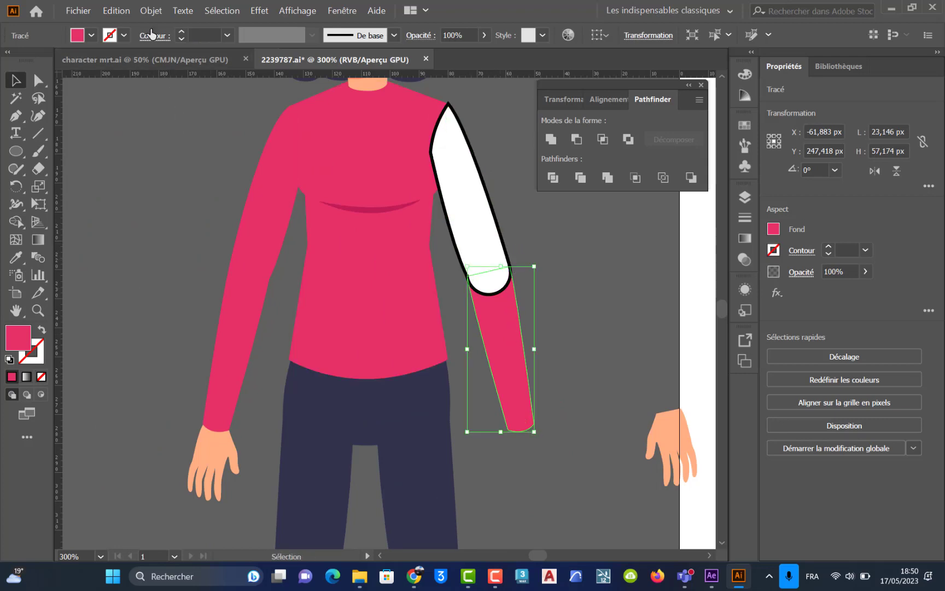
pyautogui.click(114, 11)
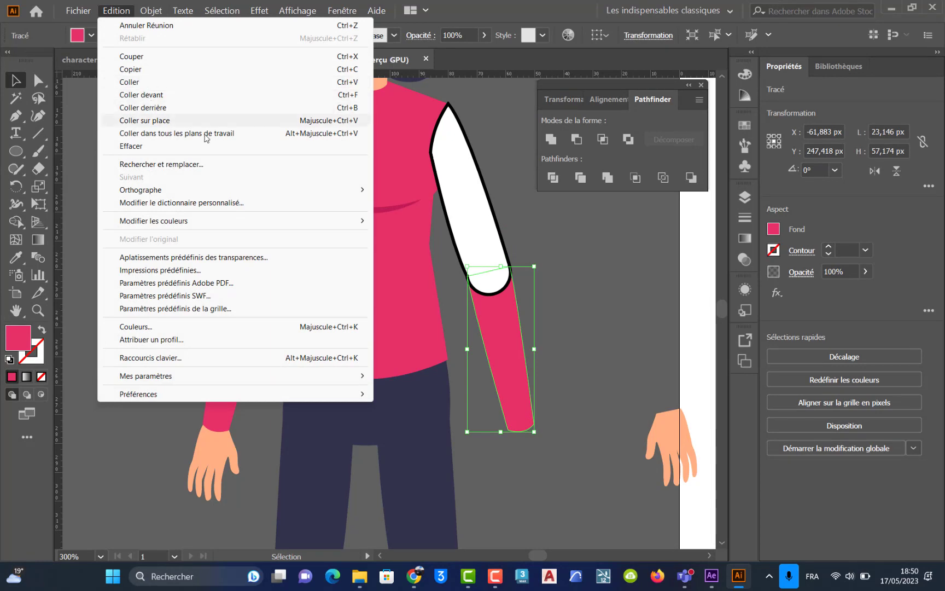
pyautogui.click(607, 262)
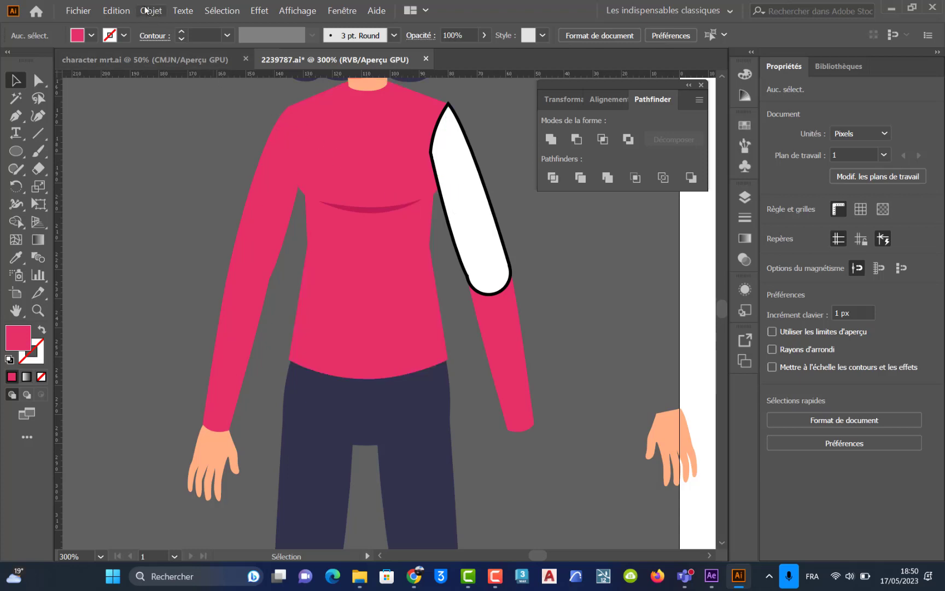
pyautogui.click(116, 11)
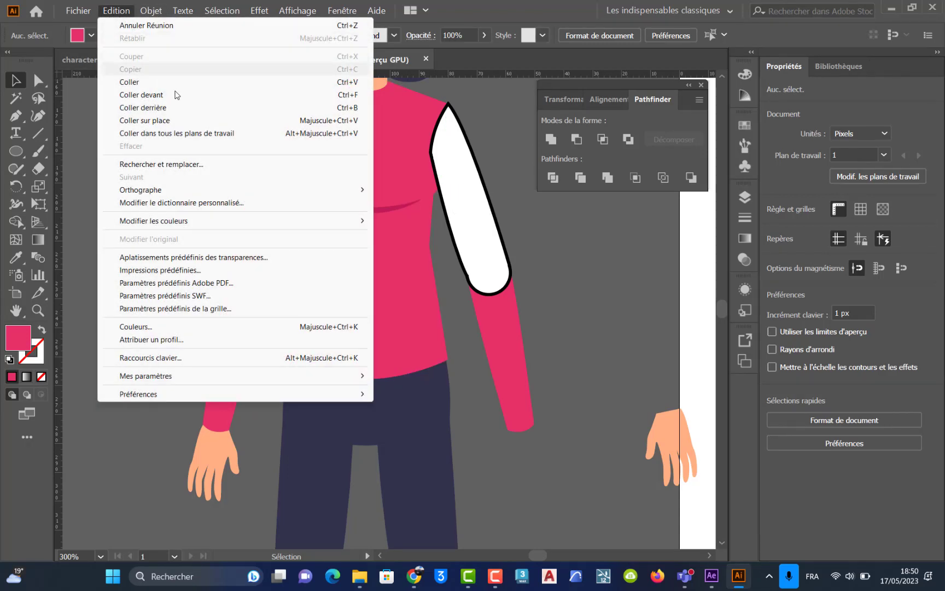
pyautogui.click(141, 95)
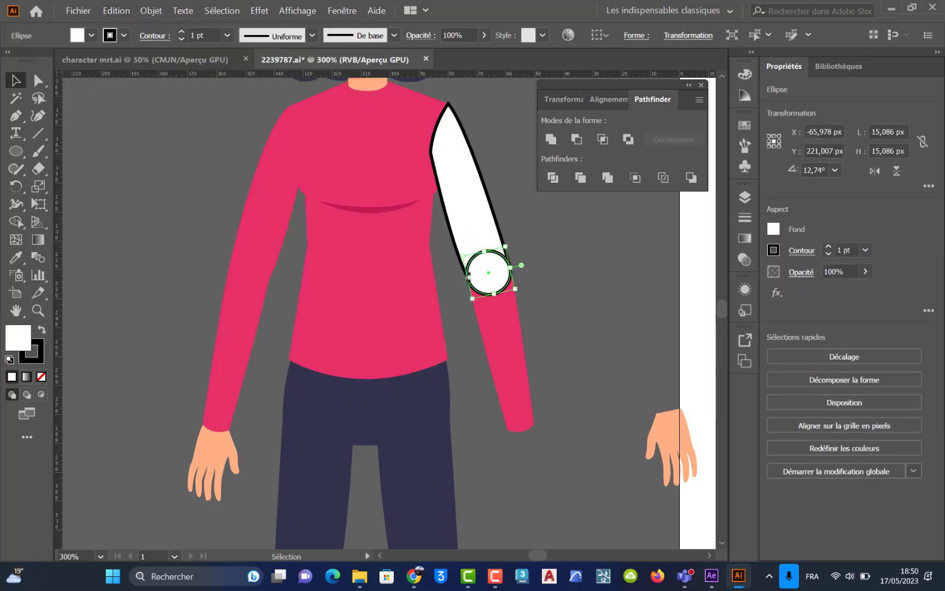
pyautogui.click(546, 300)
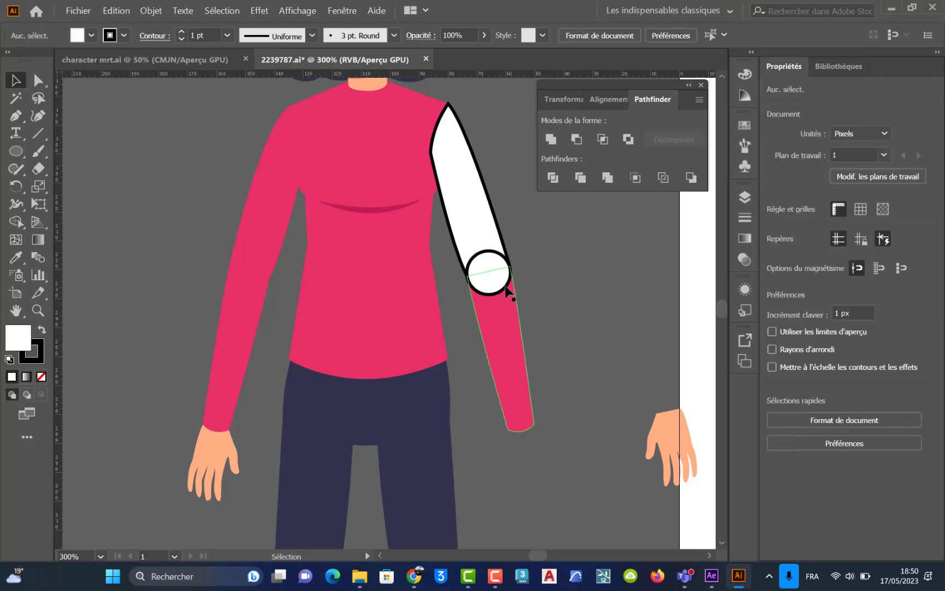
# Step: Merge the copied elbow circle with the lower left sleeve using Pathfinder Unite, and deselect the result
pyautogui.click(501, 287)
pyautogui.keyDown('shift'); pyautogui.click(512, 317); pyautogui.keyUp('shift')
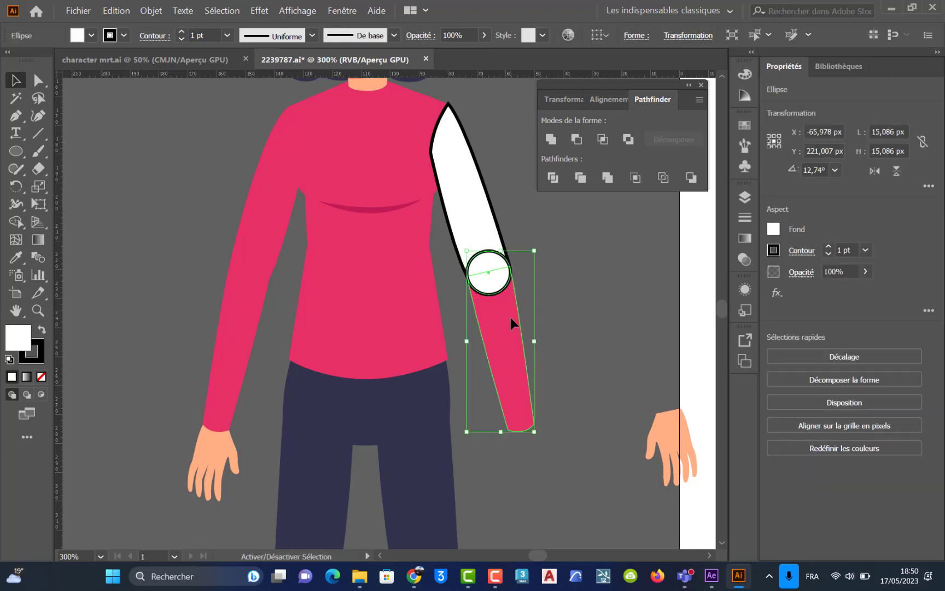
pyautogui.click(551, 140)
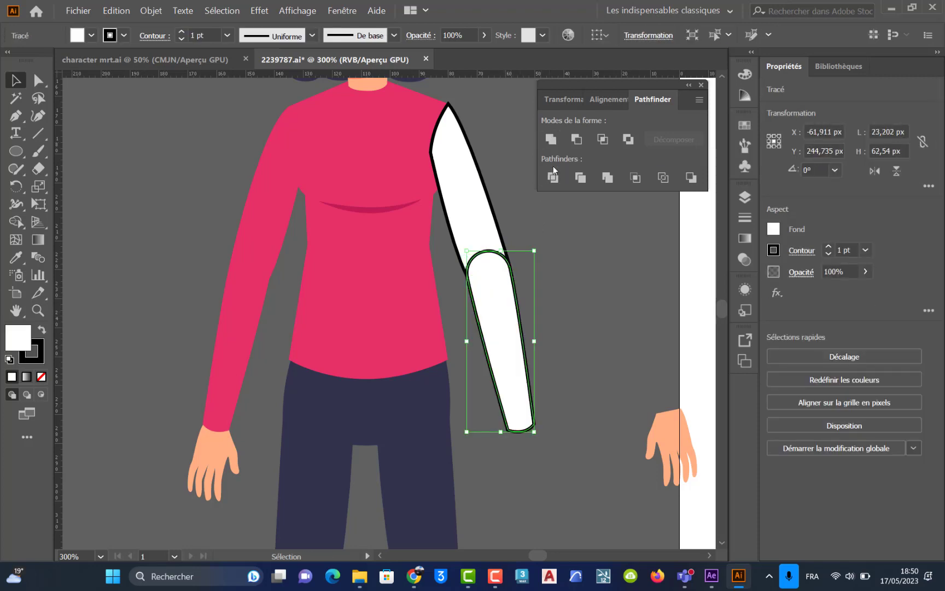
pyautogui.click(552, 275)
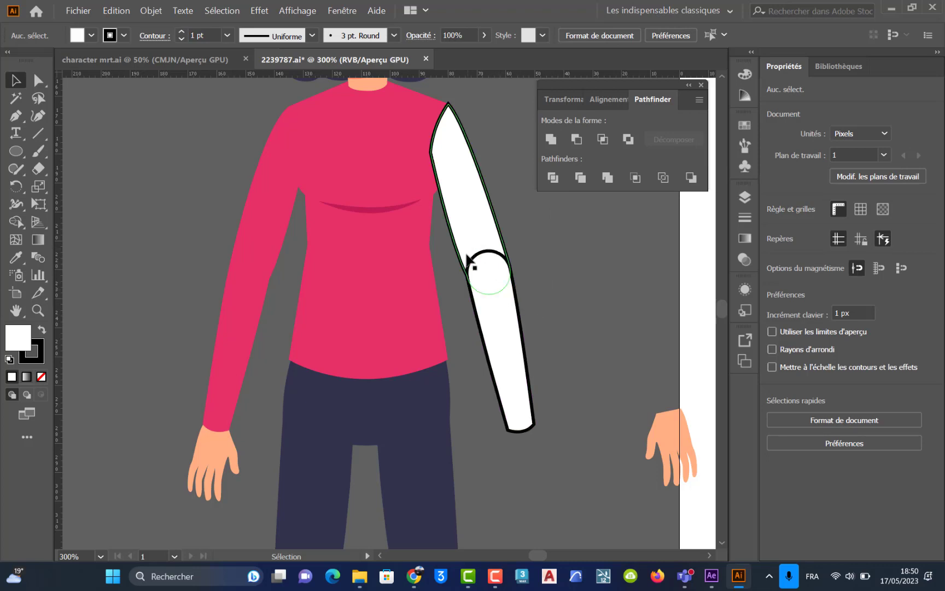
# Step: Recolor the lower and upper left sleeve pieces with the Eyedropper, sampling the other sleeve's pink fill without stroke
pyautogui.click(497, 268)
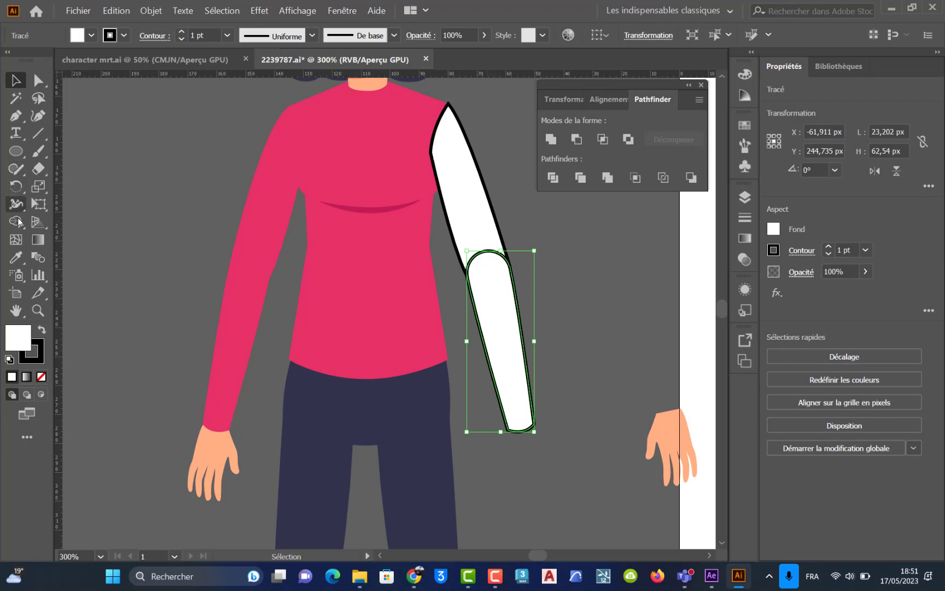
pyautogui.click(20, 258)
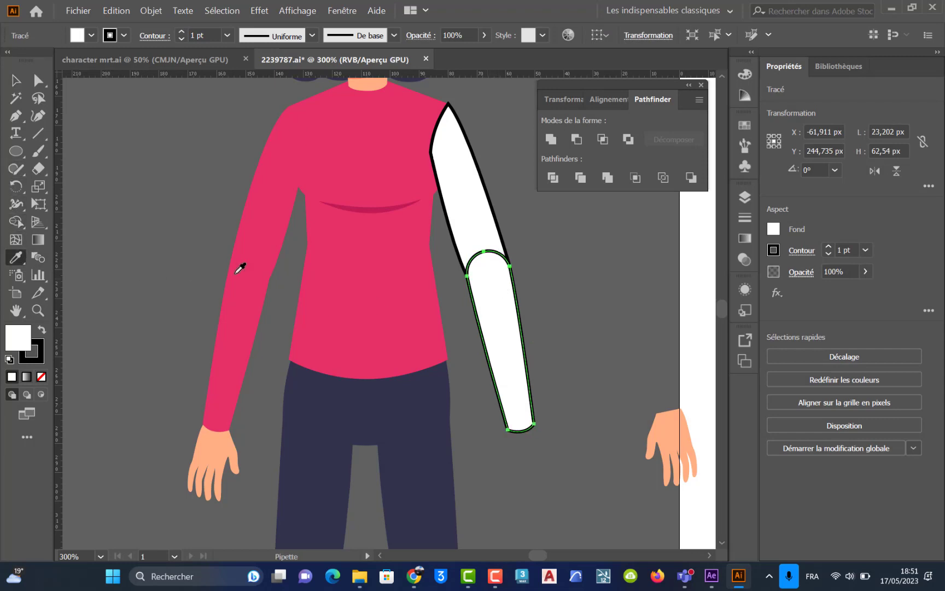
pyautogui.click(269, 236)
pyautogui.press('v')
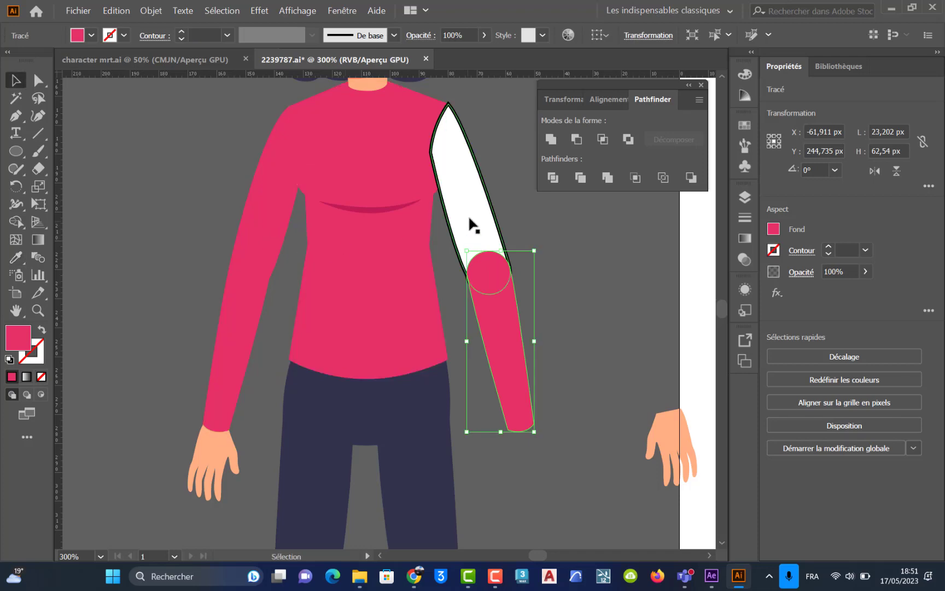
pyautogui.click(467, 216)
pyautogui.click(22, 253)
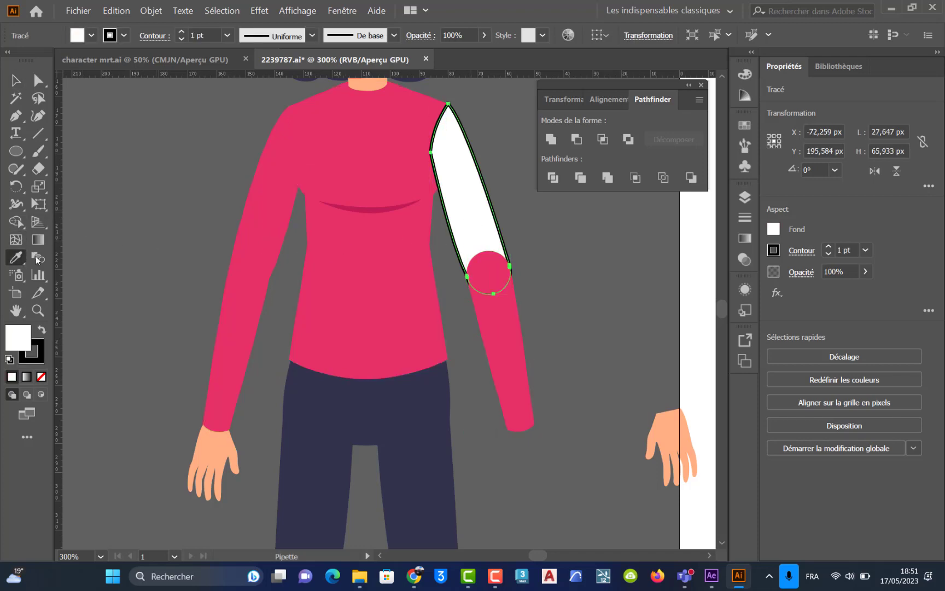
pyautogui.click(271, 225)
pyautogui.press('v')
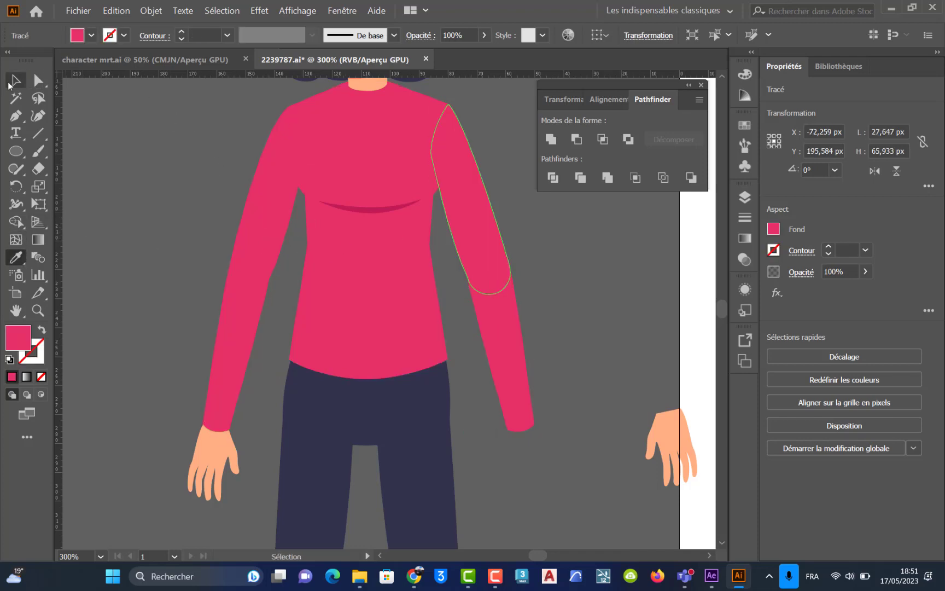
pyautogui.click(557, 258)
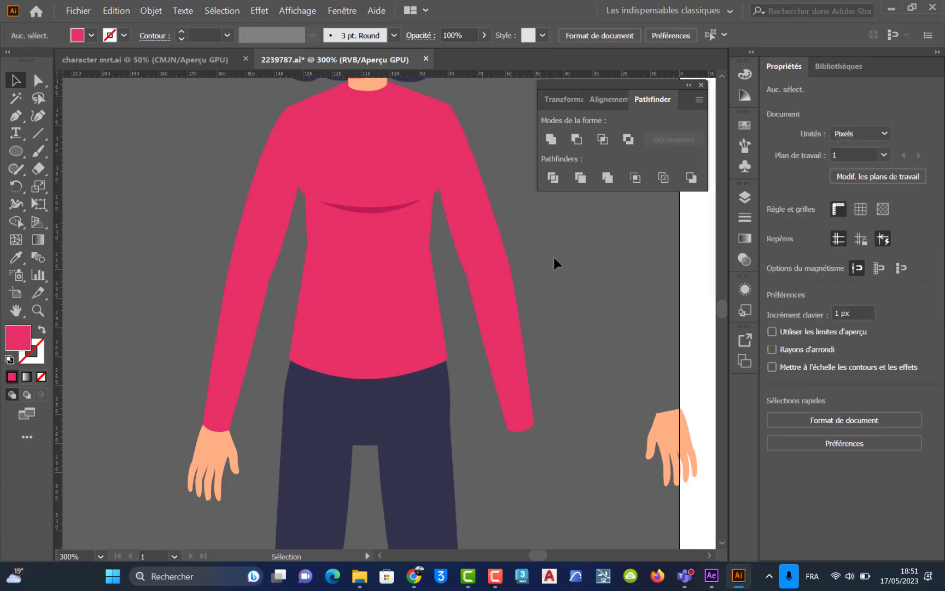
# Step: Try rotating the left forearm inward about 33° around the elbow joint's centre, and undo the trial rotations
pyautogui.click(498, 334)
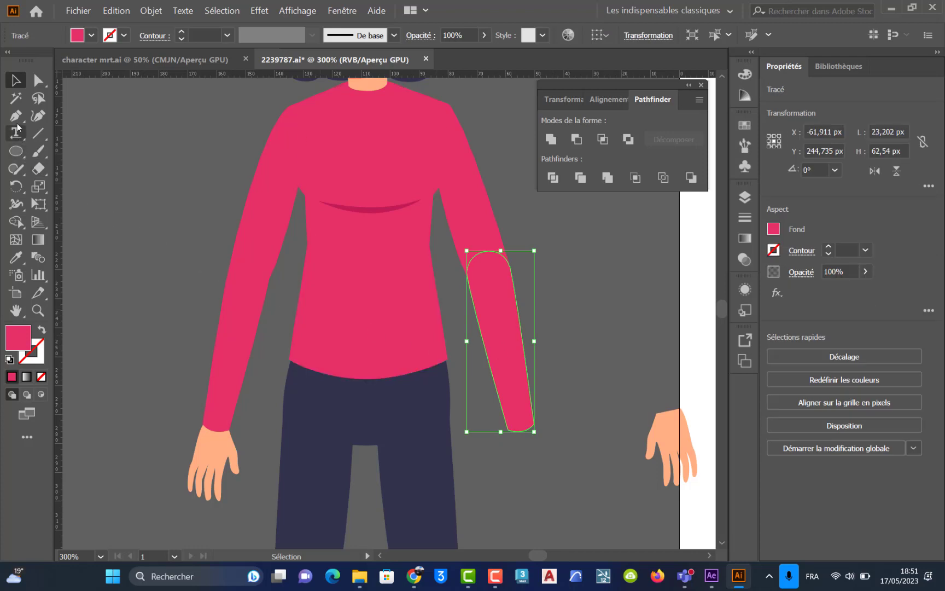
pyautogui.click(21, 193)
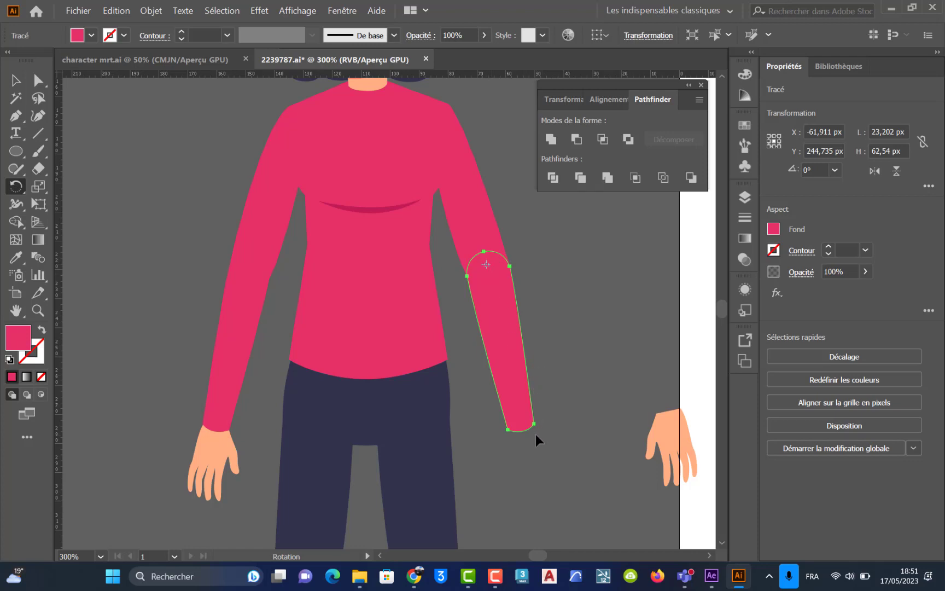
pyautogui.moveTo(535, 433); pyautogui.dragTo(435, 431)
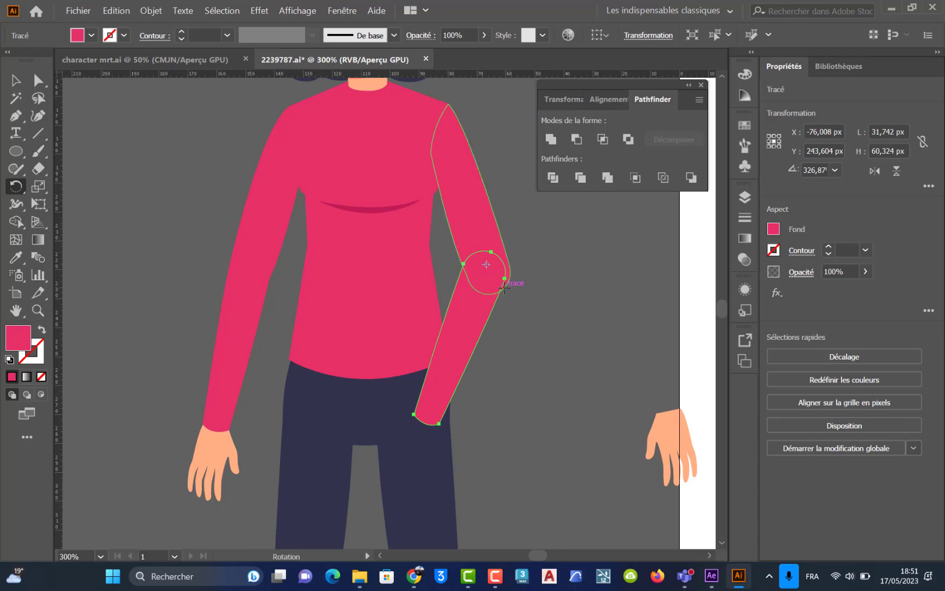
pyautogui.press('ctrl')
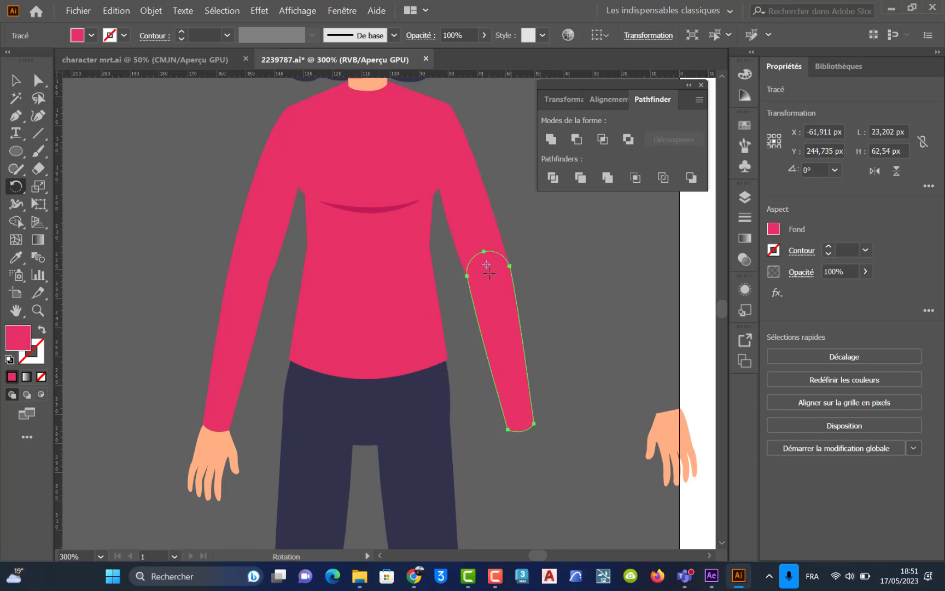
pyautogui.click(489, 273)
pyautogui.moveTo(530, 438); pyautogui.dragTo(429, 435)
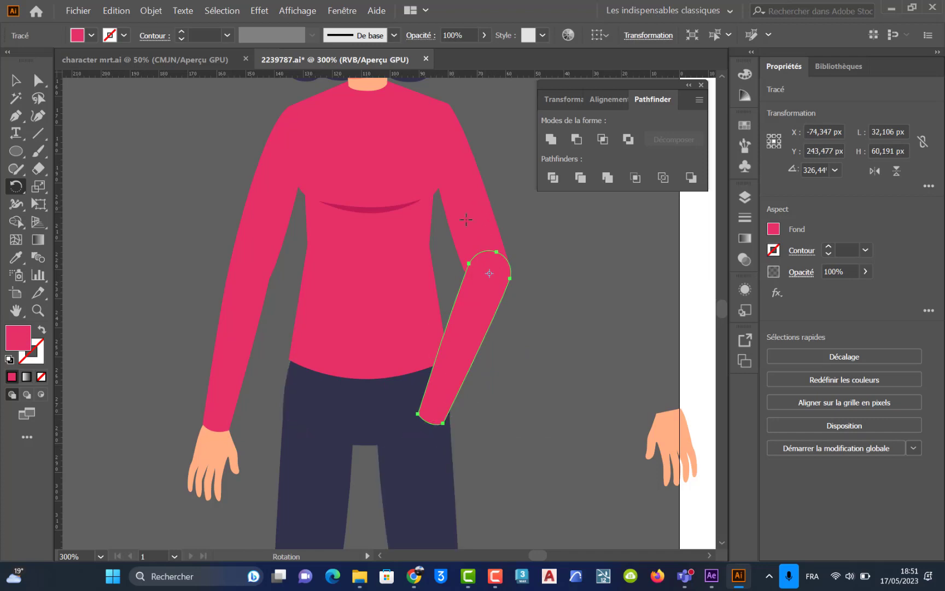
pyautogui.hotkey('ctrl', 'z')
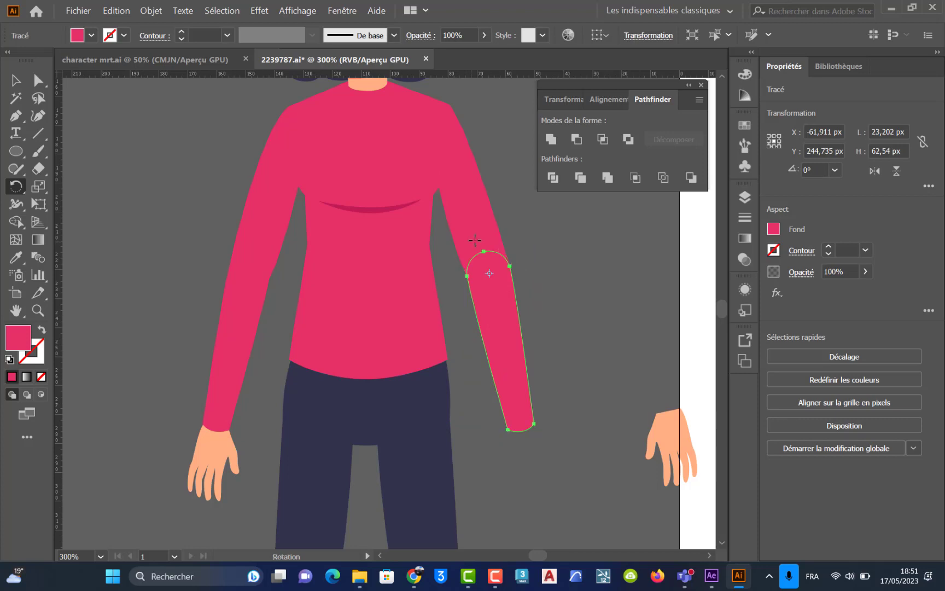
pyautogui.press('v')
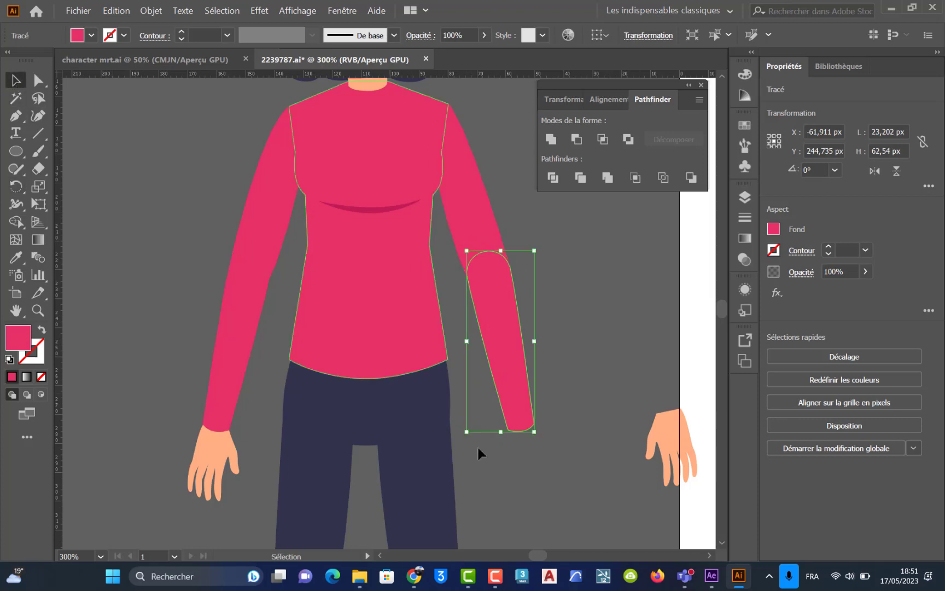
# Step: Move the detached left hand closer to the sleeve, and paste the joint circle onto its wrist
pyautogui.click(664, 430)
pyautogui.moveTo(665, 431); pyautogui.dragTo(612, 423)
pyautogui.hotkey('ctrl', 'v')
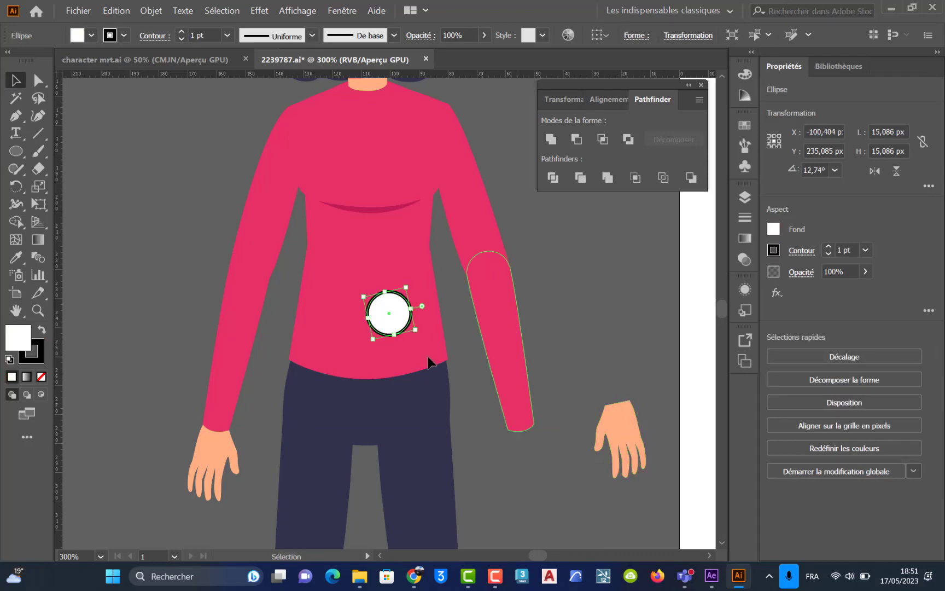
pyautogui.moveTo(395, 323); pyautogui.dragTo(622, 409)
# Step: Shrink the wrist circle proportionally to about 9 px in diameter so it matches the width of the wrist
pyautogui.scroll(6, 634, 407)
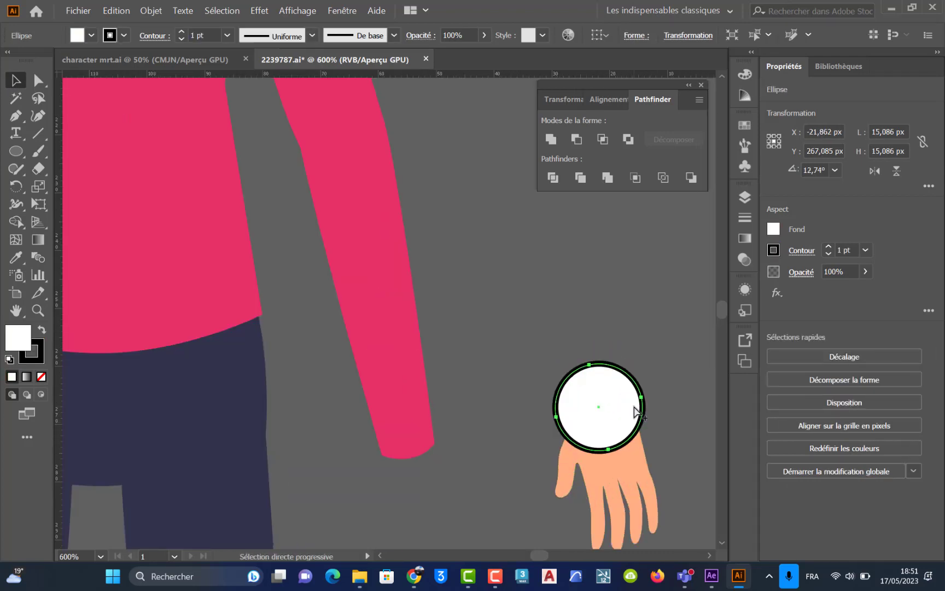
pyautogui.click(639, 414)
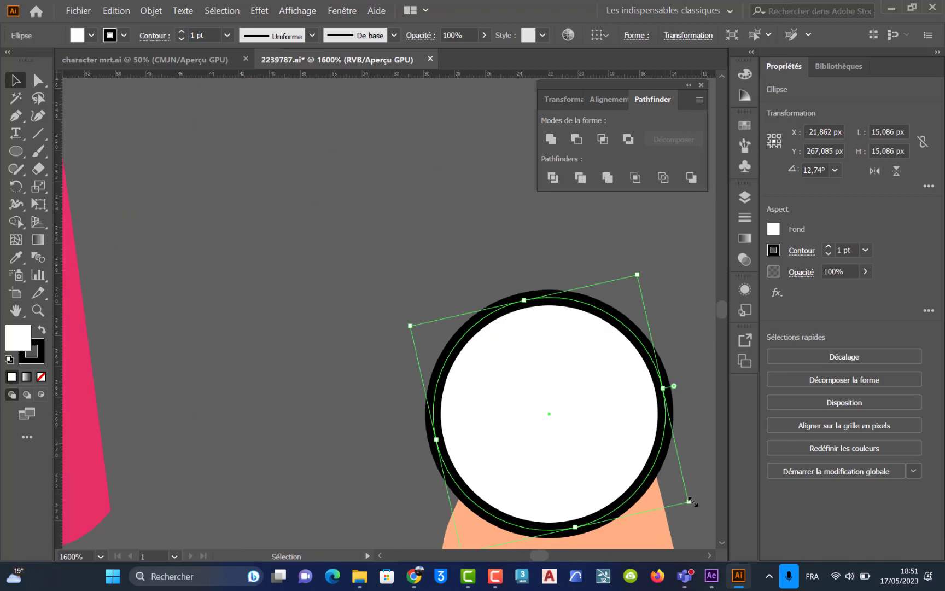
pyautogui.moveTo(690, 500); pyautogui.dragTo(648, 472)
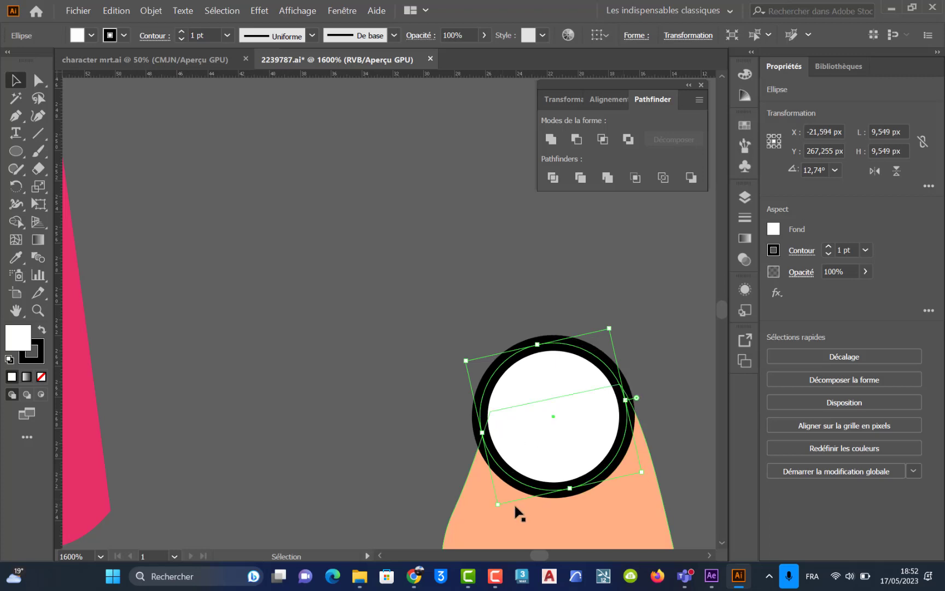
pyautogui.moveTo(497, 508)
pyautogui.mouseDown()
pyautogui.moveTo(498, 485)
pyautogui.moveTo(498, 498)
pyautogui.mouseUp()
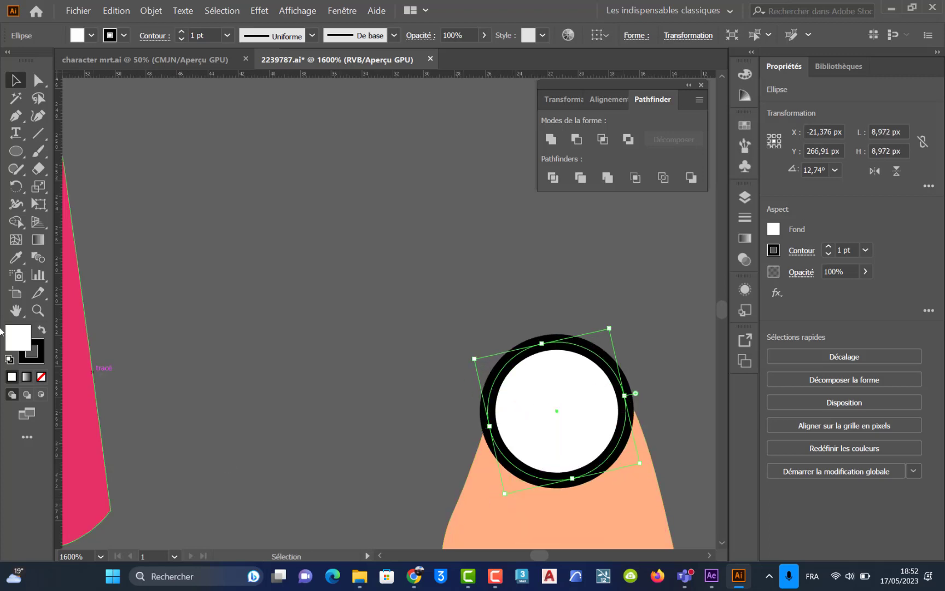
# Step: Remove the black stroke from the wrist circle and deselect it
pyautogui.click(32, 361)
pyautogui.click(41, 376)
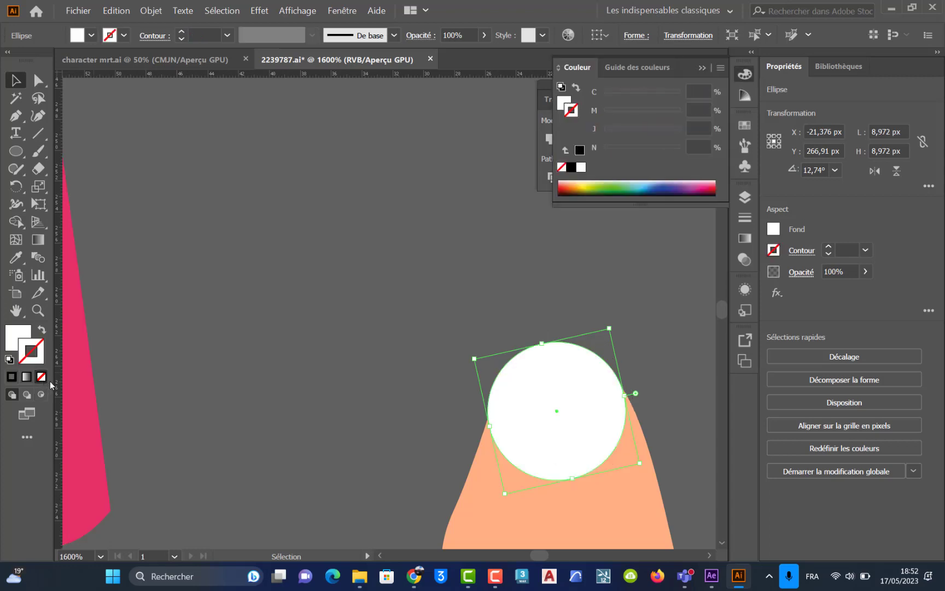
pyautogui.click(662, 344)
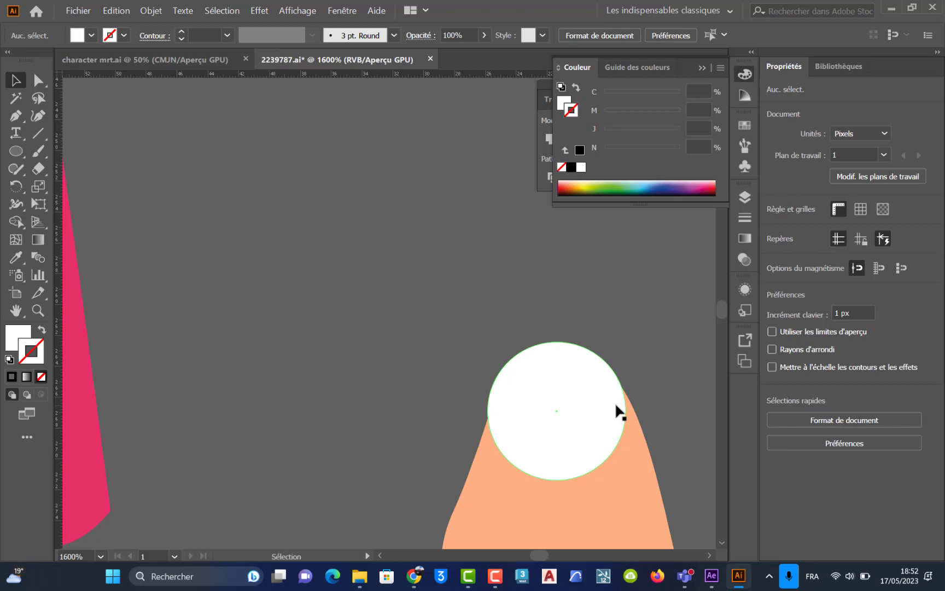
# Step: Fine-tune the circle's position over the wrist, and merge it with the hand using Pathfinder Unite
pyautogui.scroll(-3, 615, 402)
pyautogui.moveTo(602, 447); pyautogui.dragTo(582, 418)
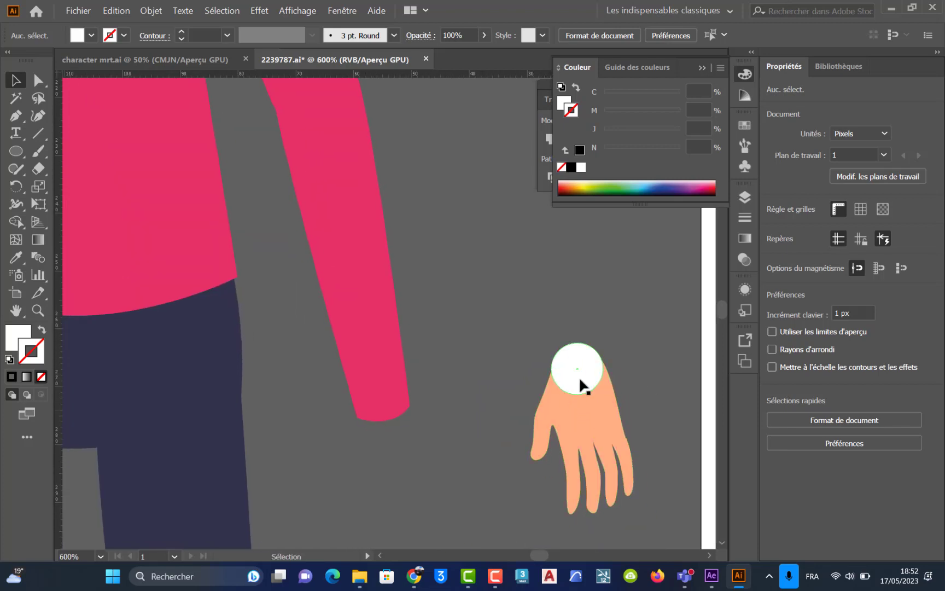
pyautogui.click(577, 370)
pyautogui.scroll(3, 577, 375)
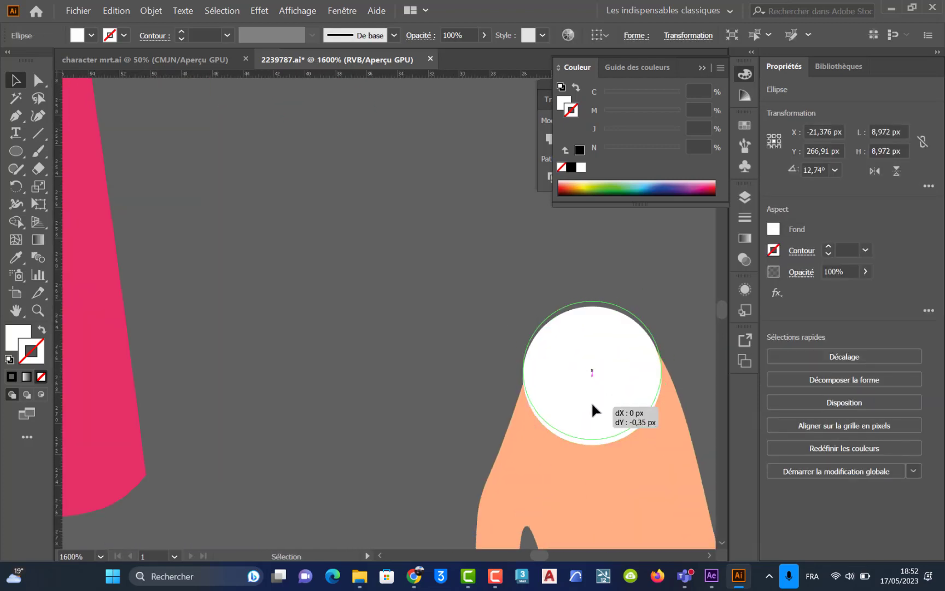
pyautogui.moveTo(669, 324); pyautogui.dragTo(581, 426)
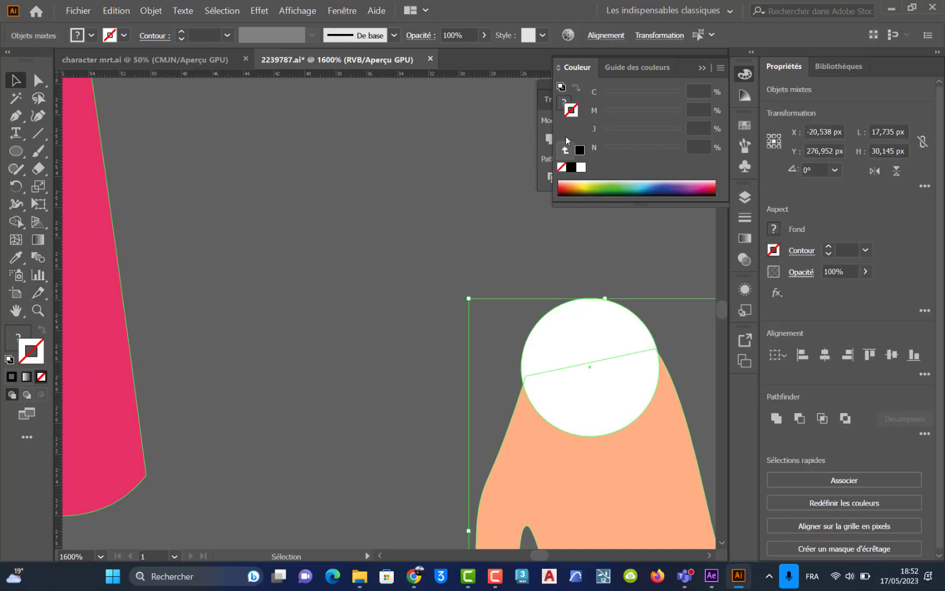
pyautogui.click(544, 88)
pyautogui.click(551, 138)
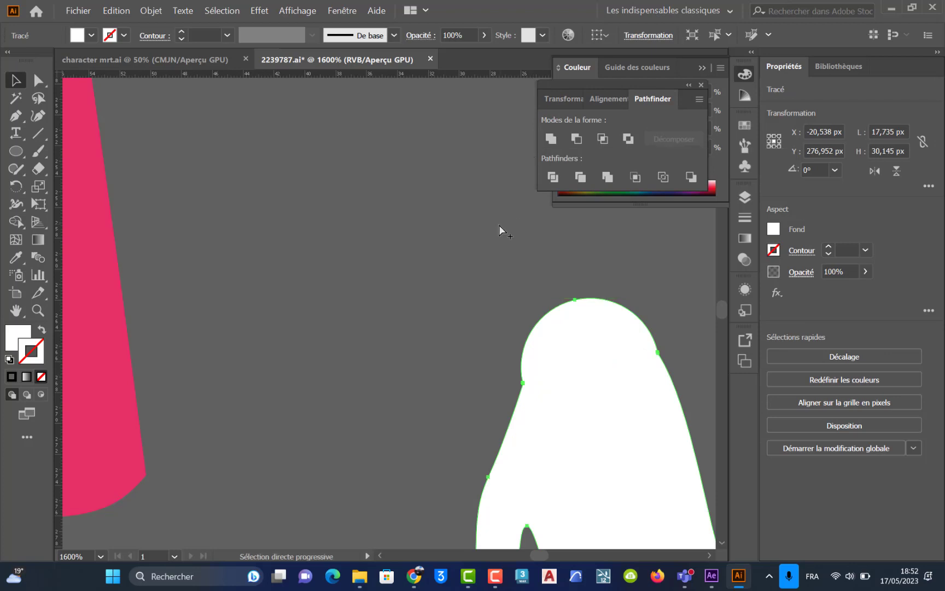
# Step: Recolor the merged left hand with the Eyedropper, sampling the other hand's skin tone
pyautogui.scroll(-8, 498, 230)
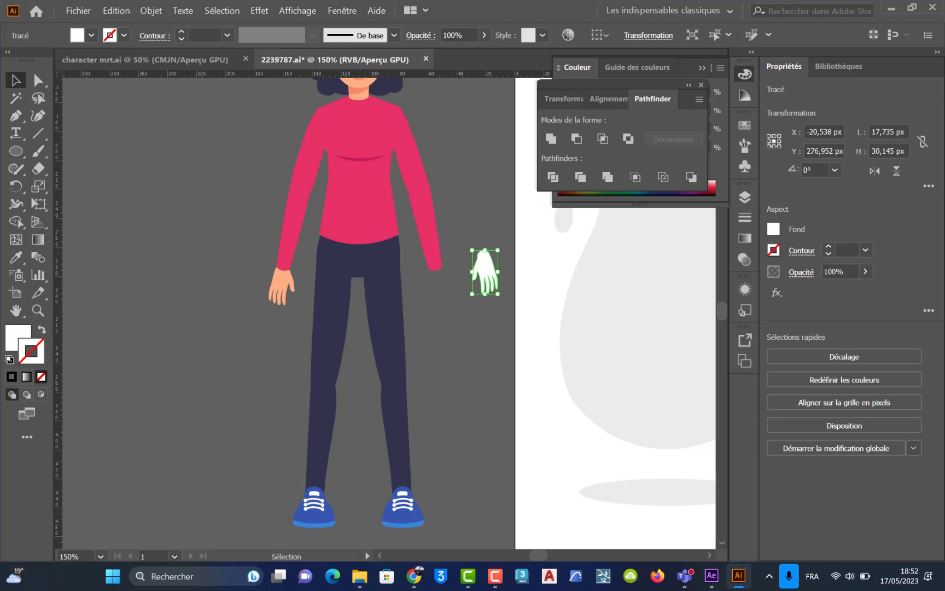
pyautogui.press('i')
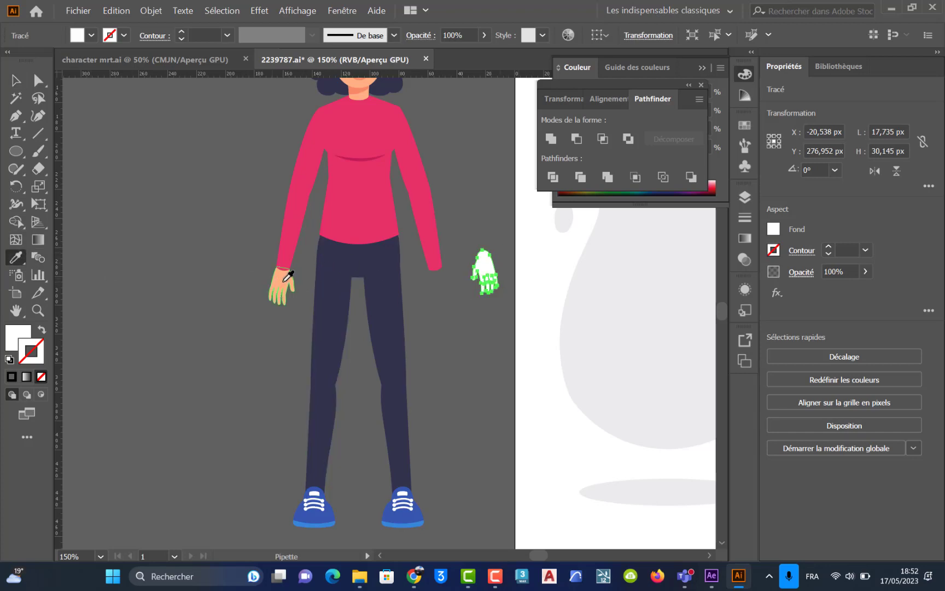
pyautogui.click(284, 280)
pyautogui.press('v')
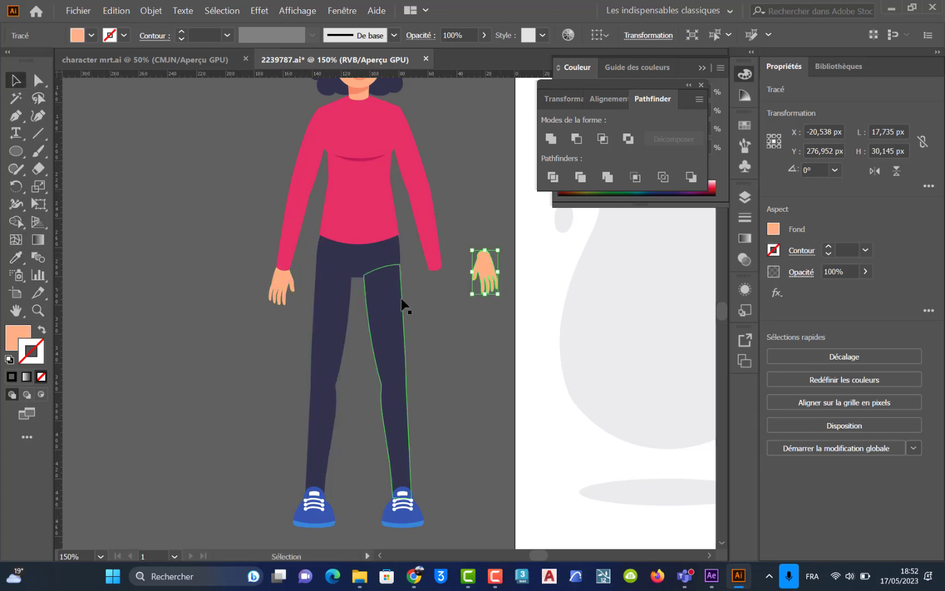
# Step: Move the detached hand to the end of the left sleeve so its rounded wrist overlaps the cuff
pyautogui.scroll(3, 439, 313)
pyautogui.moveTo(494, 300); pyautogui.dragTo(446, 450)
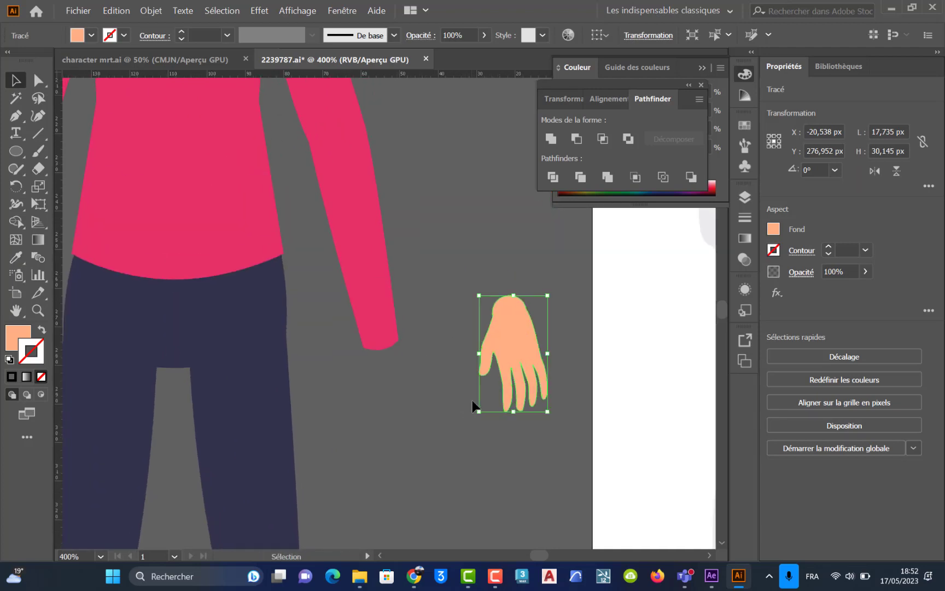
pyautogui.press('c')
pyautogui.press('v')
pyautogui.moveTo(518, 335); pyautogui.dragTo(388, 367)
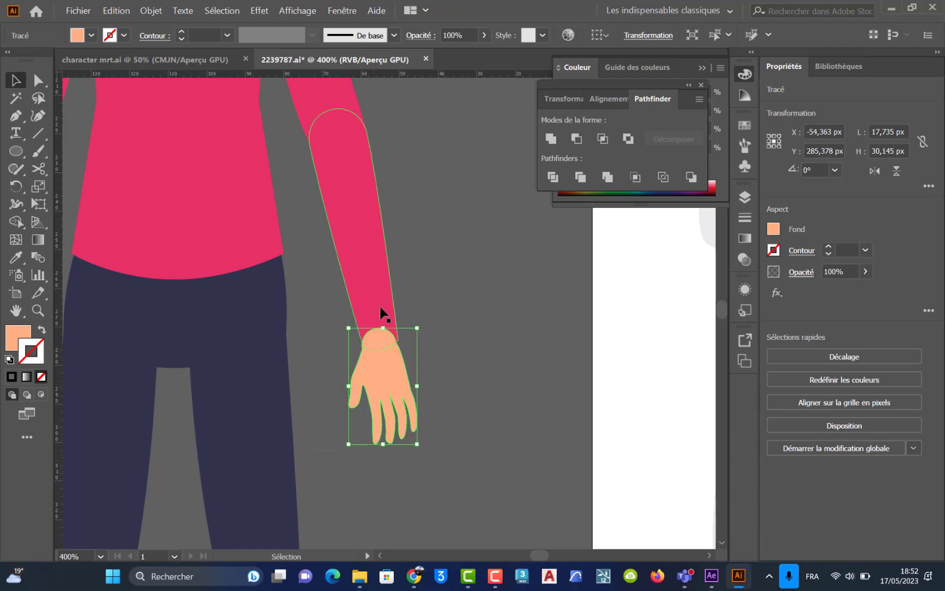
# Step: Send the left hand to the back, behind the sleeve, and nudge it slightly to line up with the cuff
pyautogui.rightClick(386, 381)
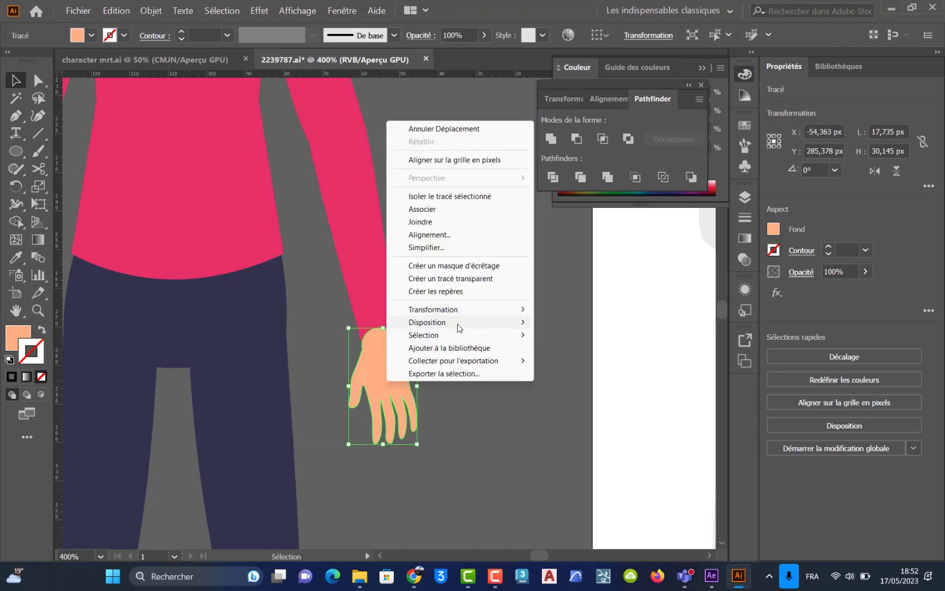
pyautogui.moveTo(458, 323)
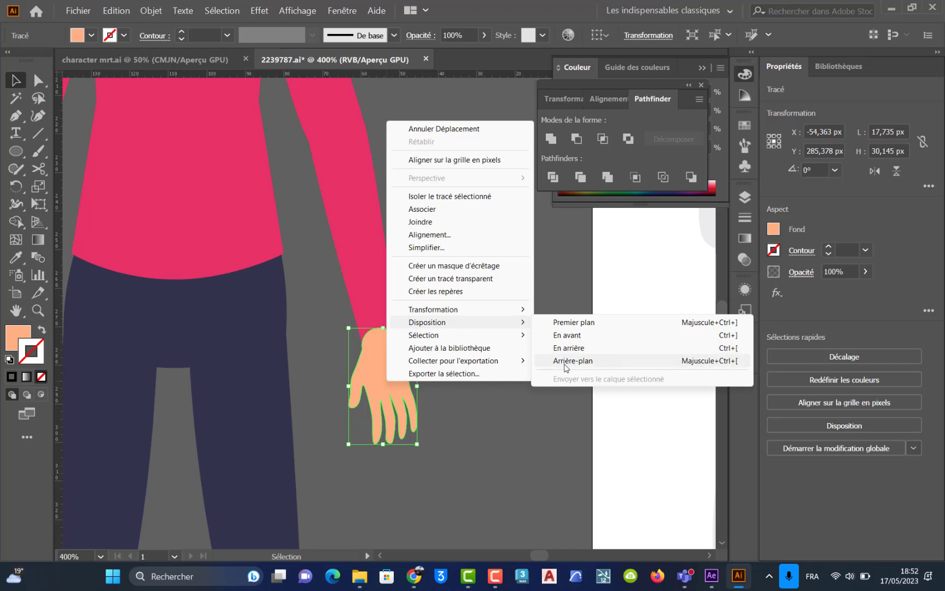
pyautogui.click(566, 360)
pyautogui.click(503, 356)
pyautogui.moveTo(381, 377); pyautogui.dragTo(383, 376)
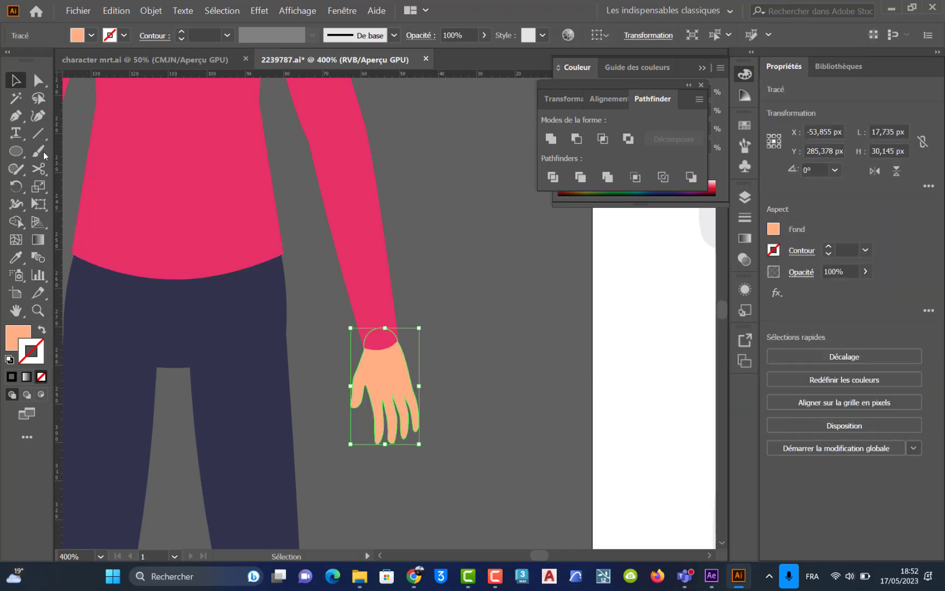
# Step: Try rotating the left hand about its rounded wrist joint, and undo the rotation
pyautogui.click(16, 186)
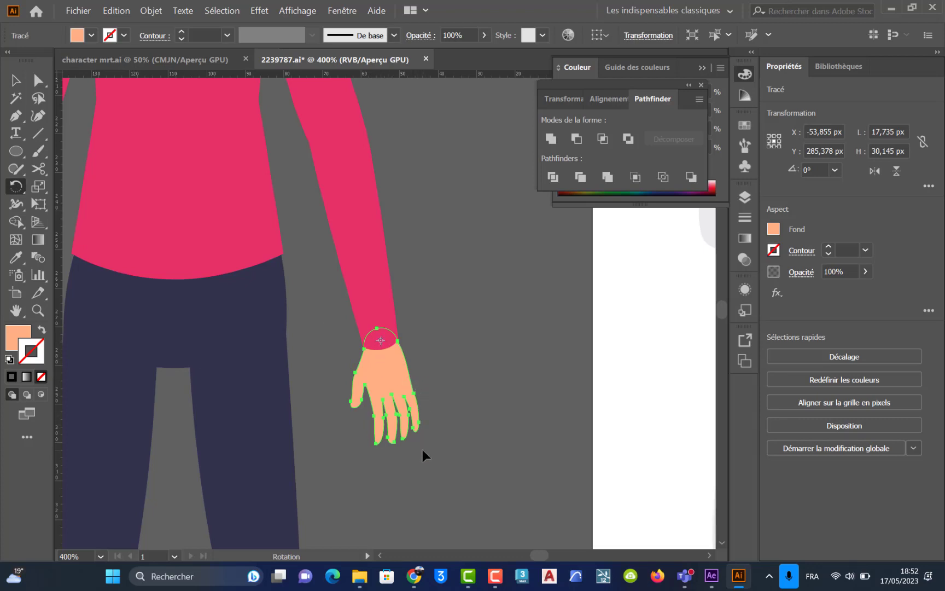
pyautogui.moveTo(422, 449); pyautogui.dragTo(379, 468)
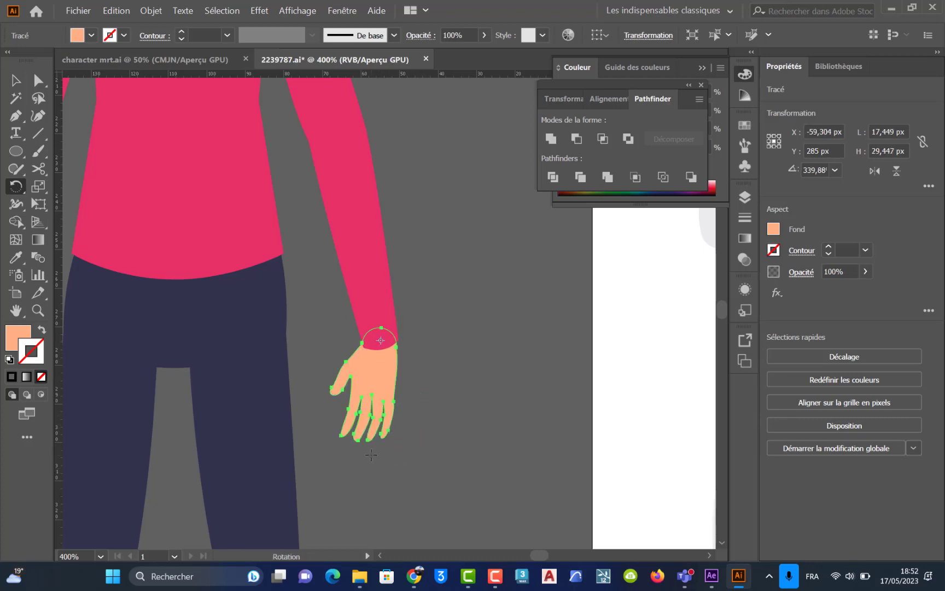
pyautogui.hotkey('ctrl', 'z')
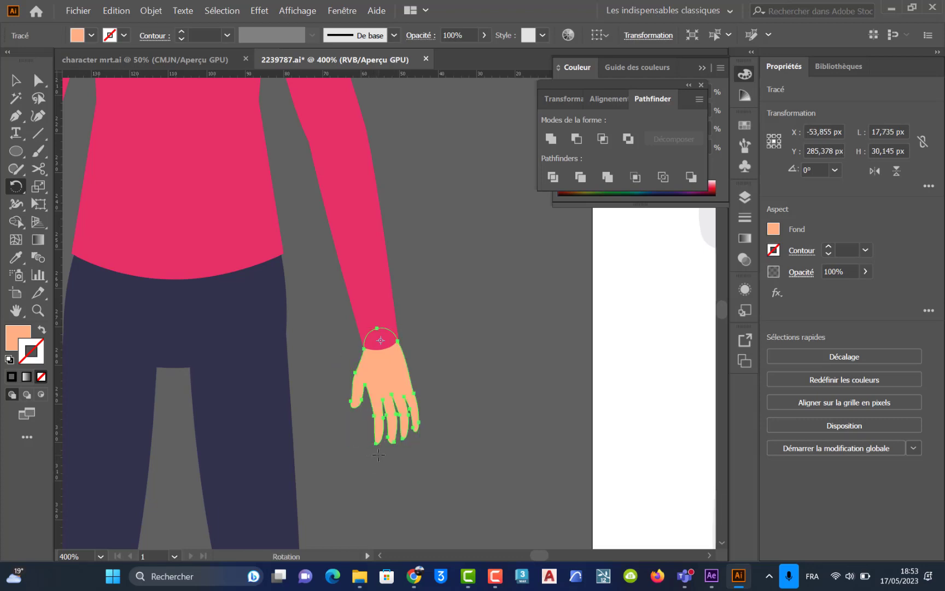
# Step: Create a new layer for the left hand and name it "L main"
pyautogui.scroll(-3, 328, 253)
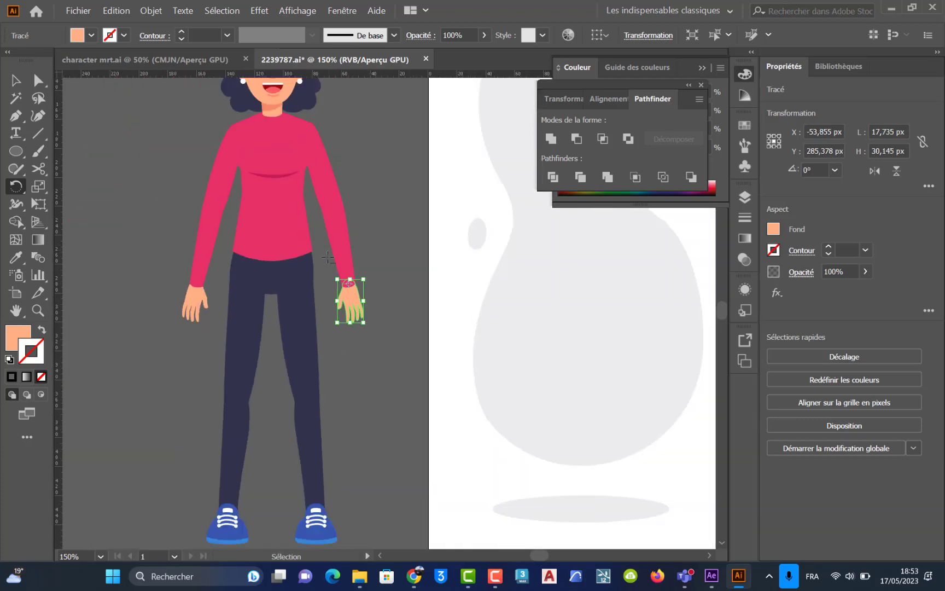
pyautogui.moveTo(323, 282); pyautogui.dragTo(382, 309)
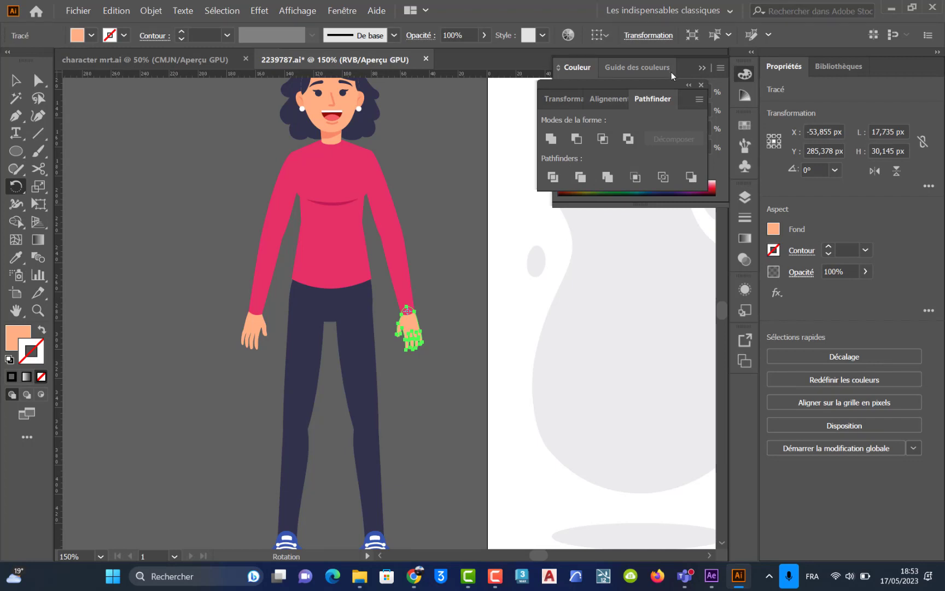
pyautogui.click(744, 198)
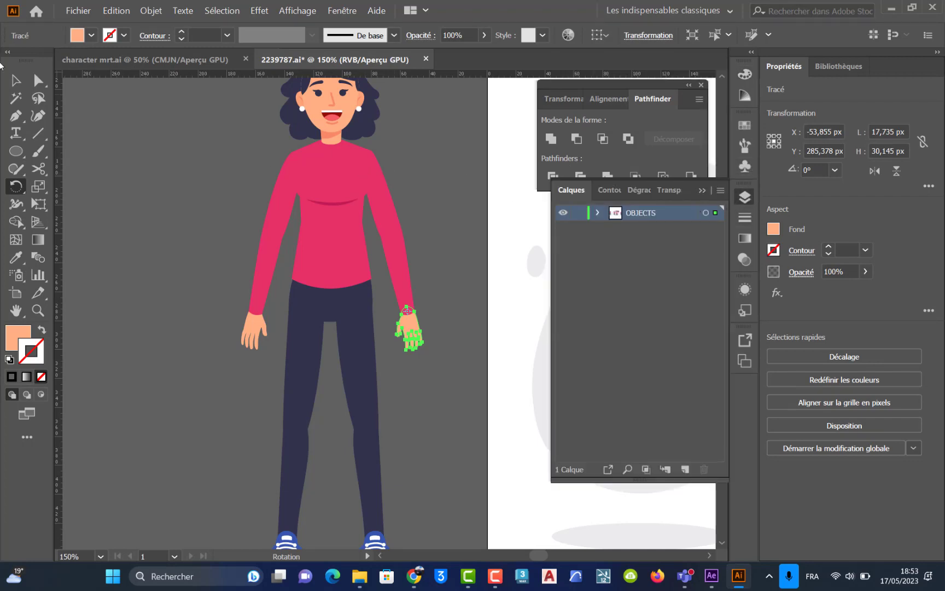
pyautogui.click(16, 81)
pyautogui.scroll(1, 378, 150)
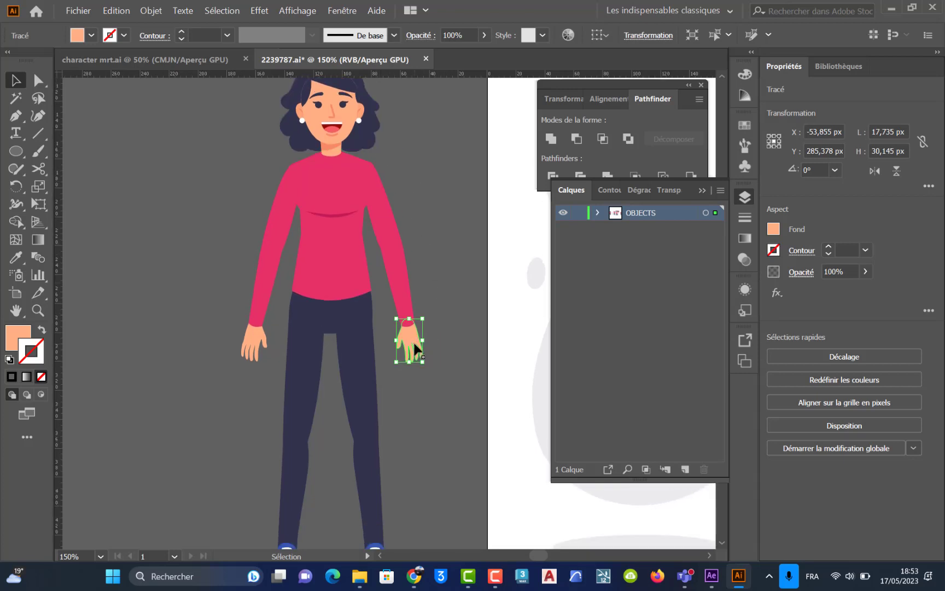
pyautogui.click(685, 469)
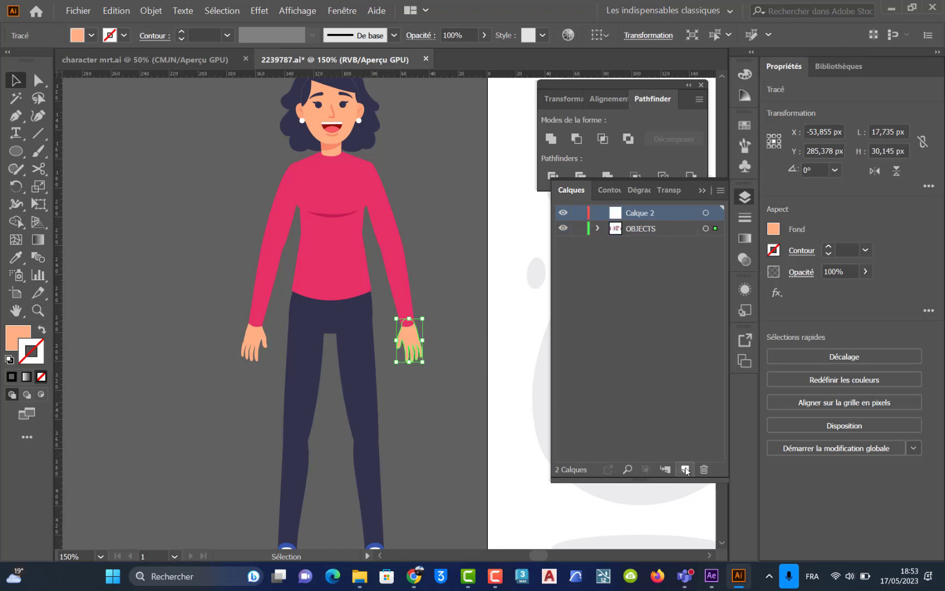
pyautogui.doubleClick(639, 213)
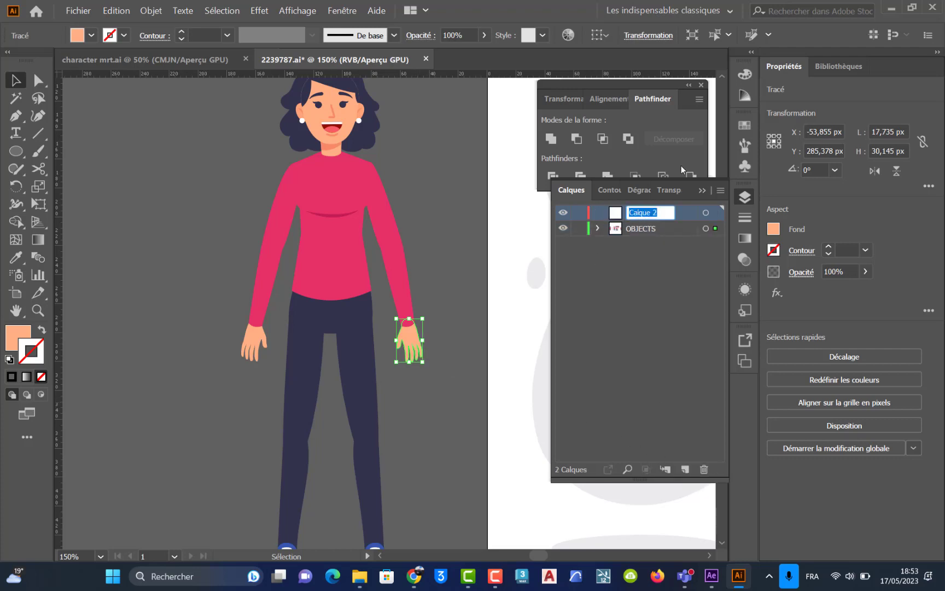
pyautogui.write('L main')
pyautogui.click(620, 319)
# Step: Create a new layer for the left upper arm and name it "L epl"
pyautogui.click(391, 285)
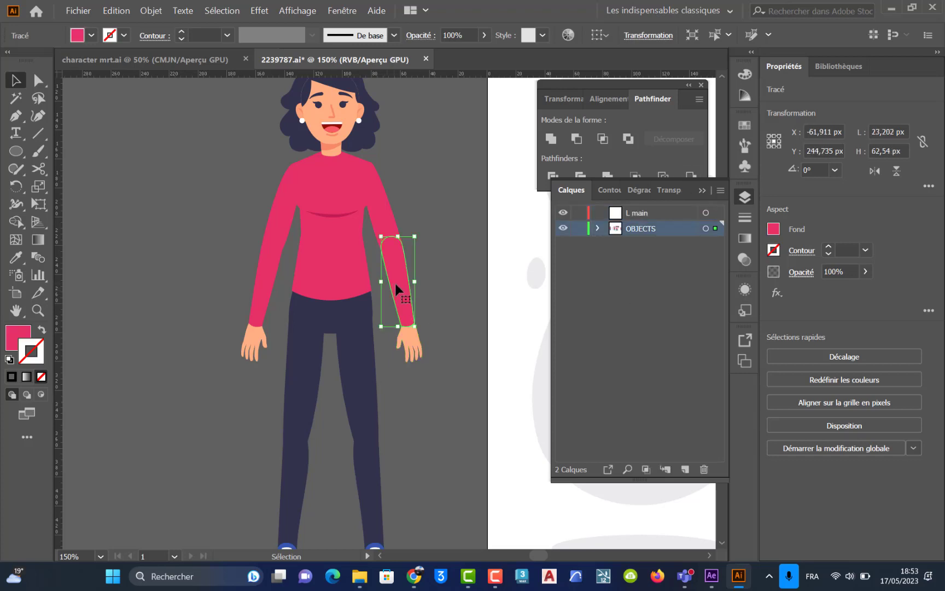
pyautogui.click(378, 210)
pyautogui.click(685, 469)
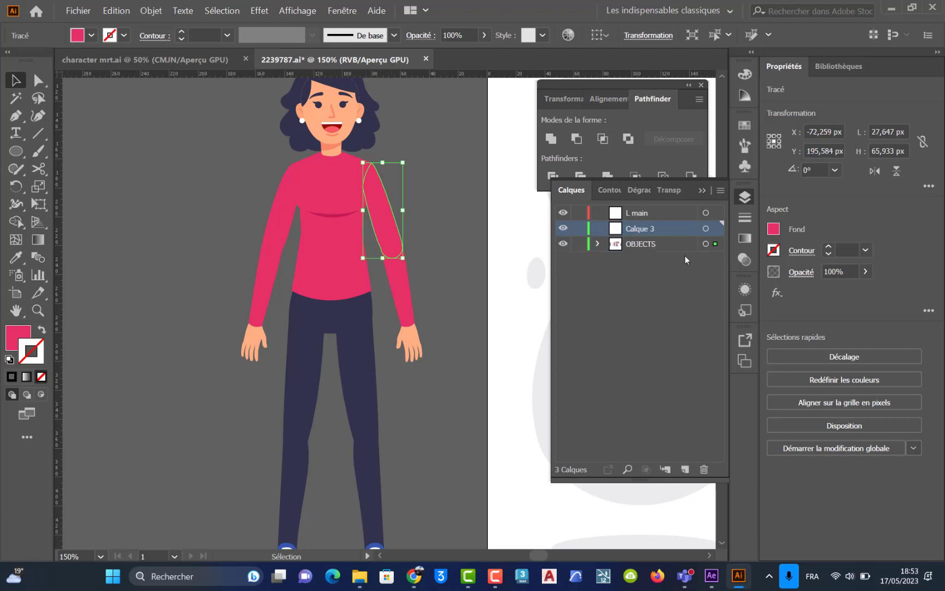
pyautogui.doubleClick(634, 227)
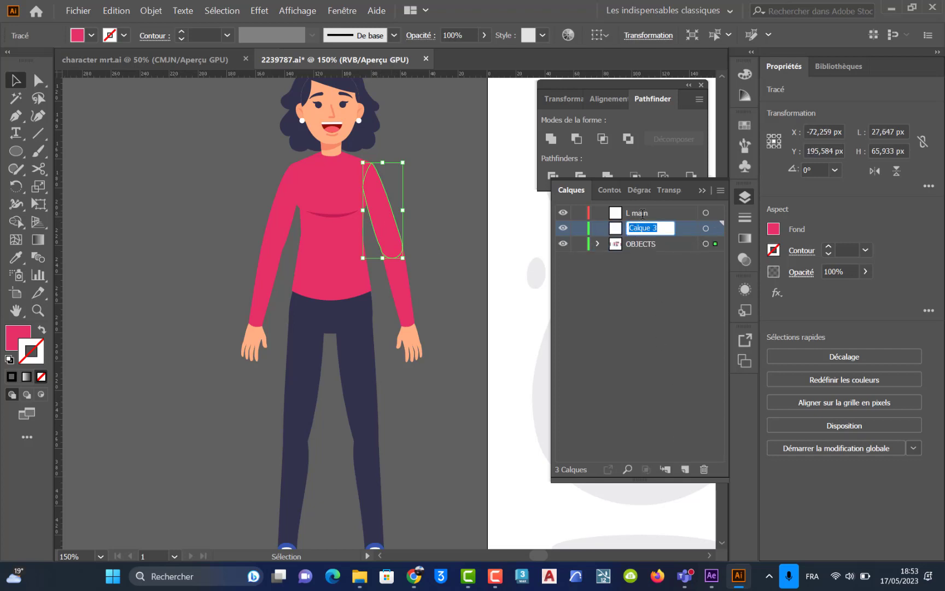
pyautogui.write('L epl')
pyautogui.click(413, 287)
# Step: Create a new layer for the left forearm and name it "L vamb"
pyautogui.click(398, 286)
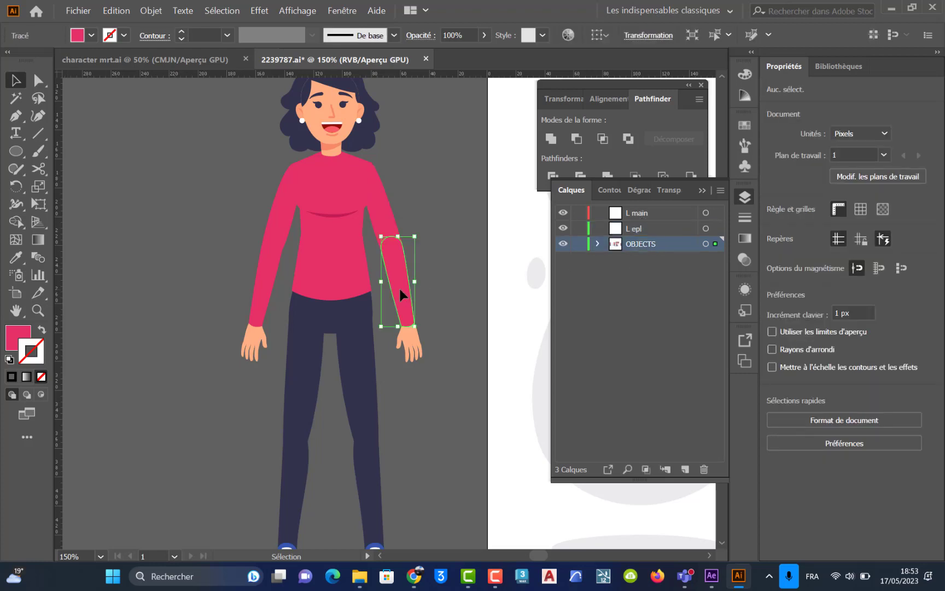
pyautogui.click(685, 469)
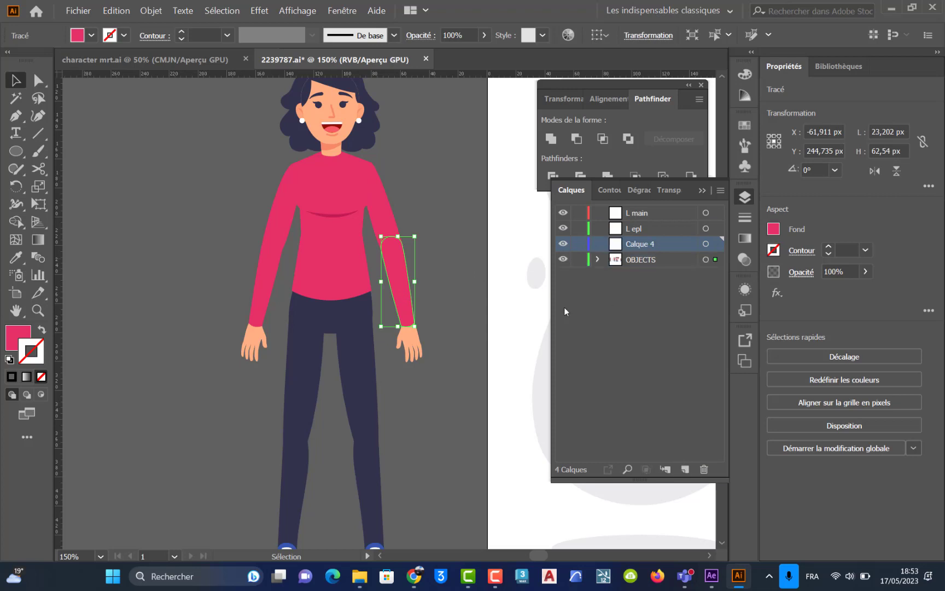
pyautogui.doubleClick(635, 244)
pyautogui.write('L va')
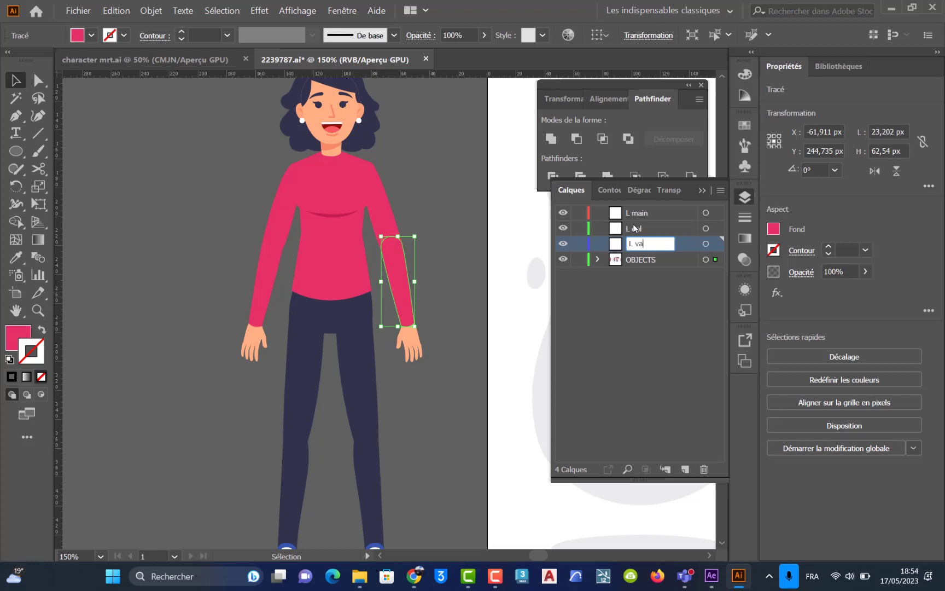
pyautogui.write('mb')
pyautogui.click(652, 320)
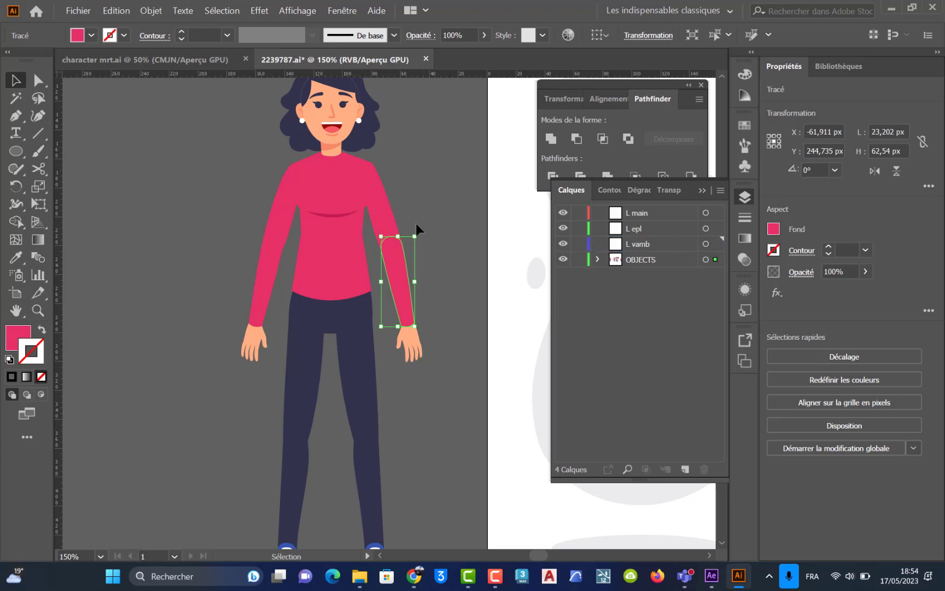
# Step: Transfer the left upper arm to layer L epl, the left forearm to L vamb, and the left hand to L main
pyautogui.click(381, 193)
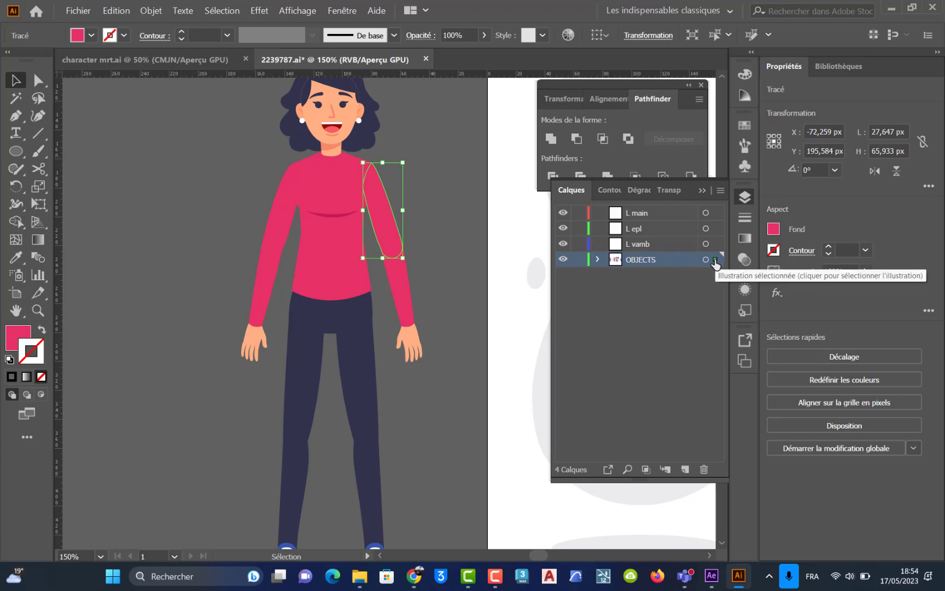
pyautogui.moveTo(715, 259)
pyautogui.mouseDown()
pyautogui.moveTo(715, 228)
pyautogui.moveTo(715, 244)
pyautogui.mouseUp()
pyautogui.click(408, 282)
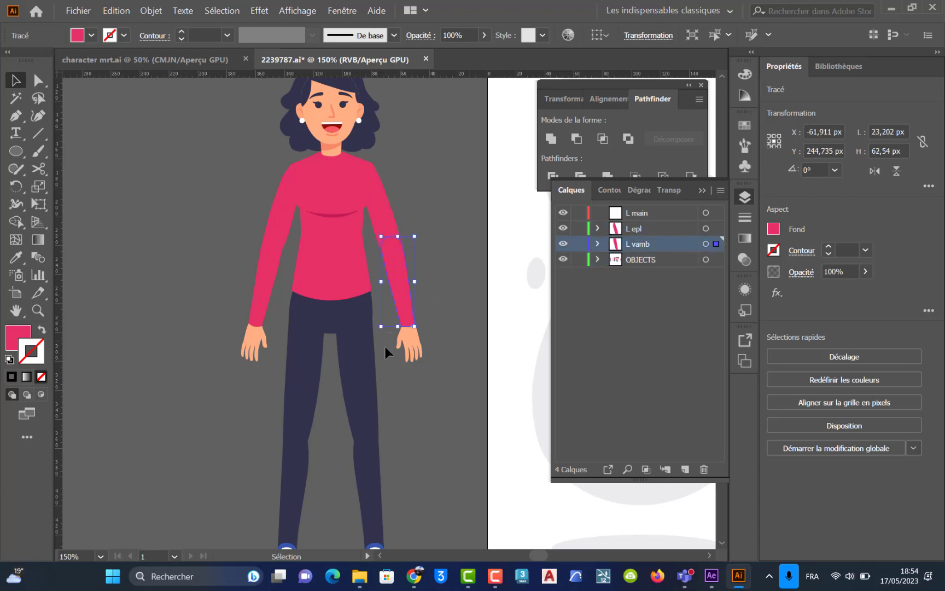
pyautogui.click(411, 339)
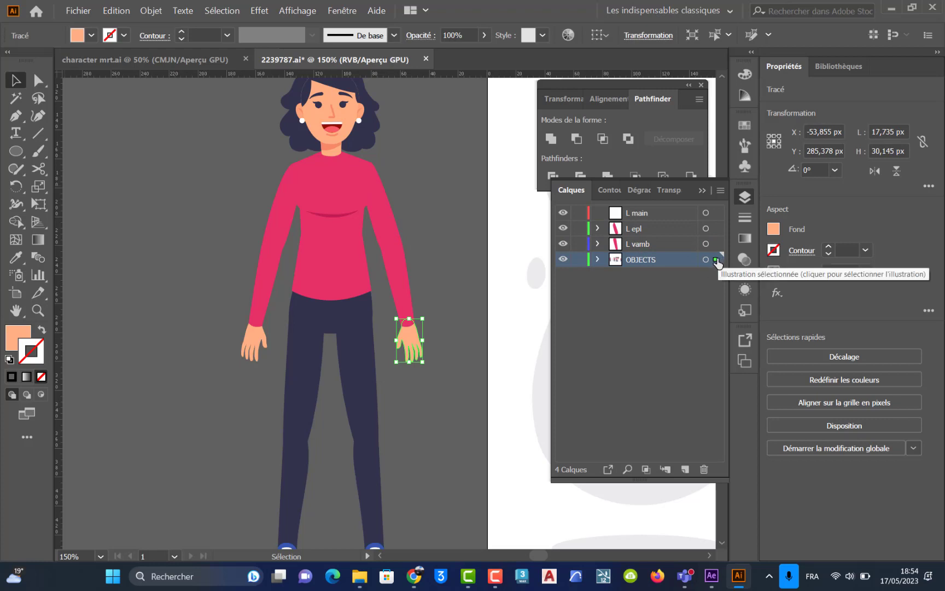
pyautogui.moveTo(715, 259); pyautogui.dragTo(716, 213)
# Step: Check what the L main, L epl and L vamb layers hold by hiding and reshowing each one
pyautogui.click(562, 213)
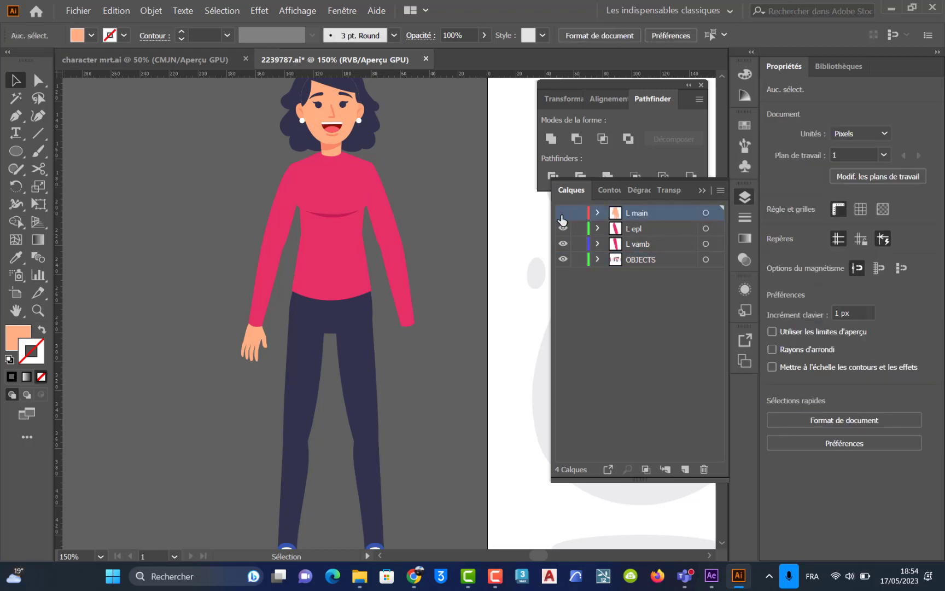
pyautogui.click(563, 214)
pyautogui.click(562, 229)
pyautogui.click(563, 229)
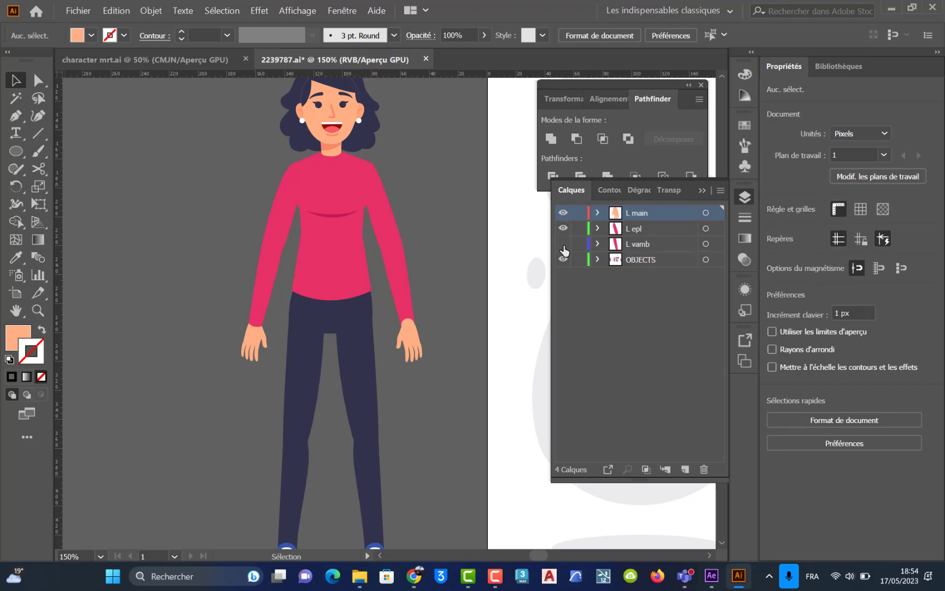
pyautogui.click(563, 244)
pyautogui.click(563, 244)
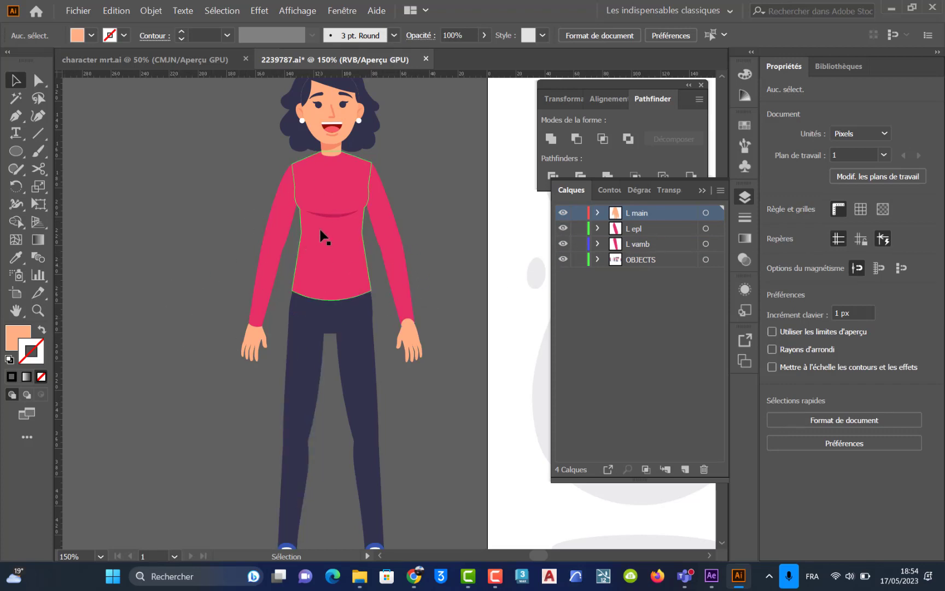
# Step: Ungroup the front-facing woman's head so its parts can be selected separately
pyautogui.scroll(3, 331, 215)
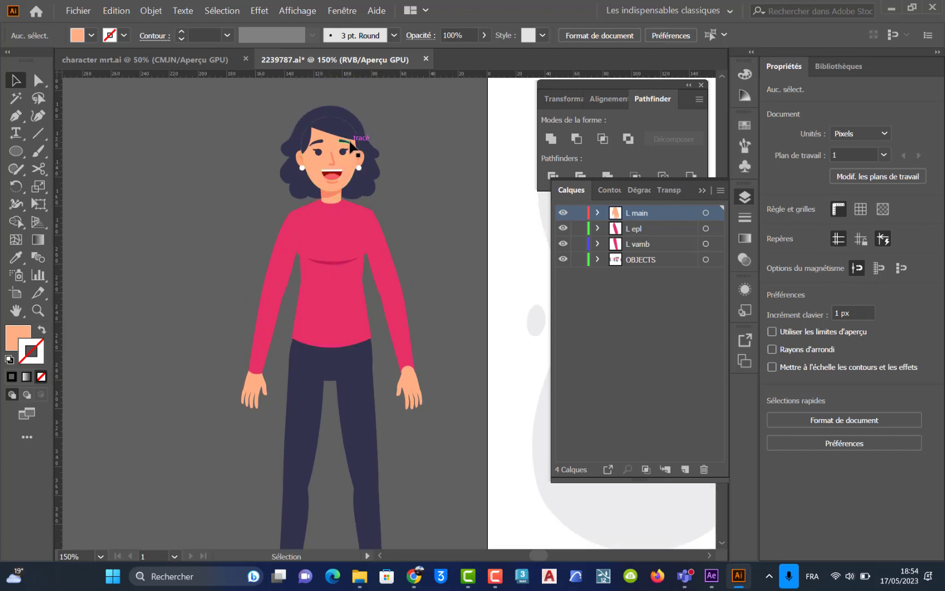
pyautogui.click(337, 173)
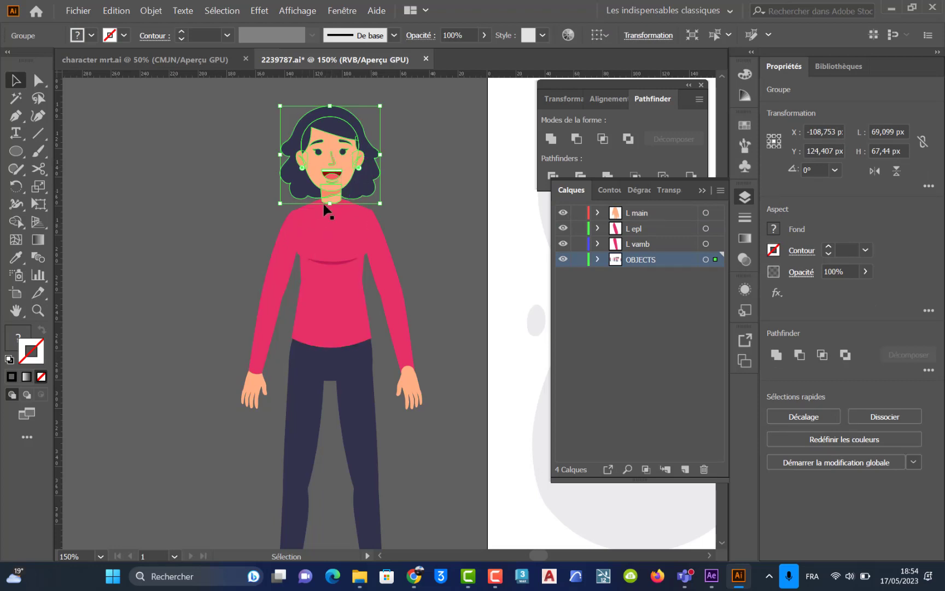
pyautogui.rightClick(337, 169)
pyautogui.click(423, 270)
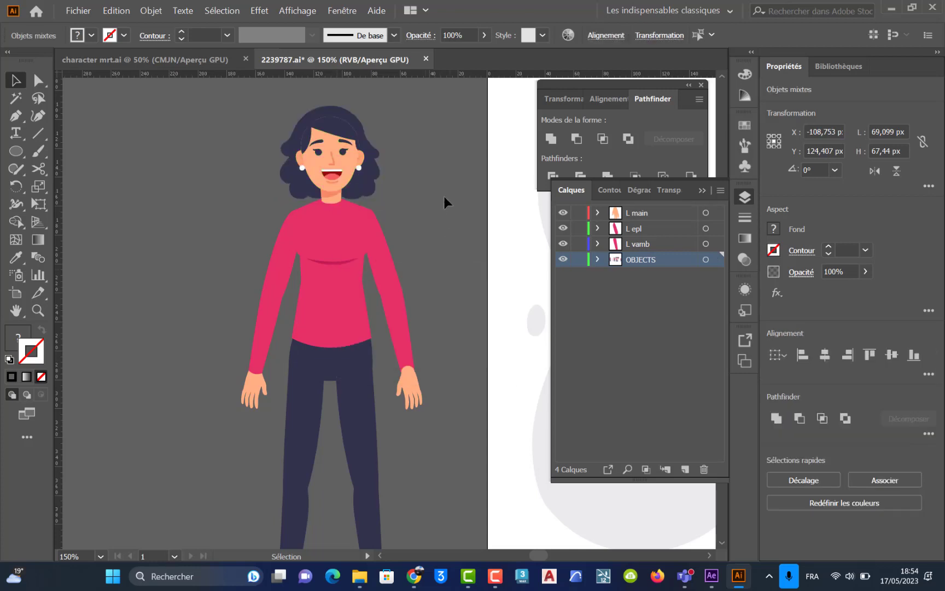
# Step: Try moving the front-facing woman's smiling mouth group away from her face, and undo the move
pyautogui.click(443, 194)
pyautogui.click(338, 176)
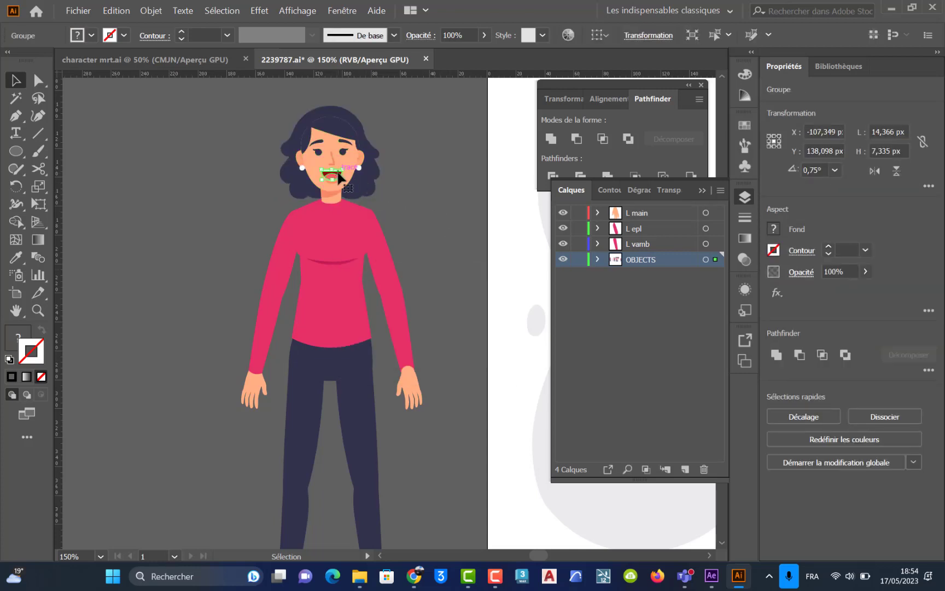
pyautogui.scroll(3, 337, 176)
pyautogui.press('space')
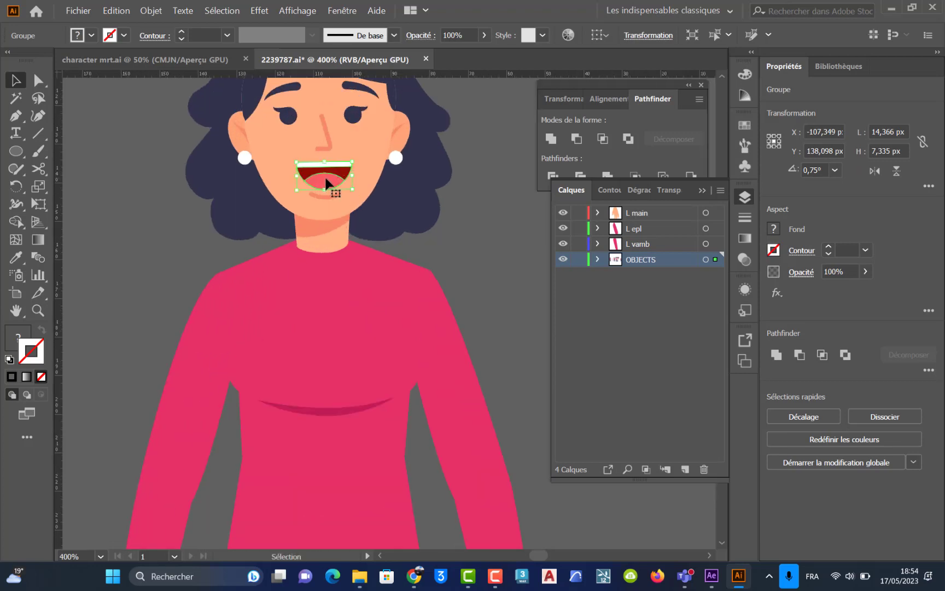
pyautogui.moveTo(328, 176); pyautogui.dragTo(399, 207)
pyautogui.hotkey('ctrl', 'z')
# Step: Create a new layer for the smiling mouth and name it "B rire"
pyautogui.click(685, 469)
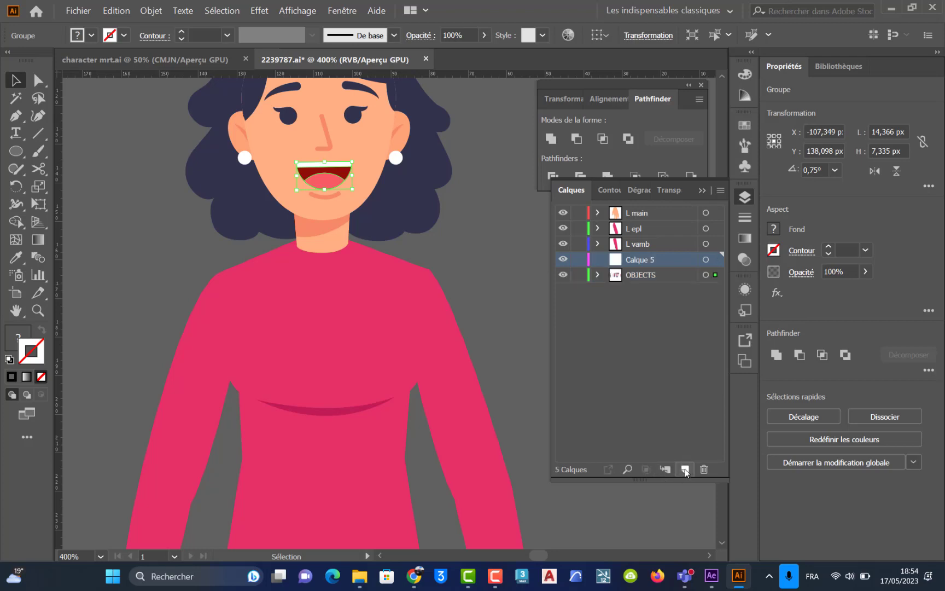
pyautogui.doubleClick(637, 259)
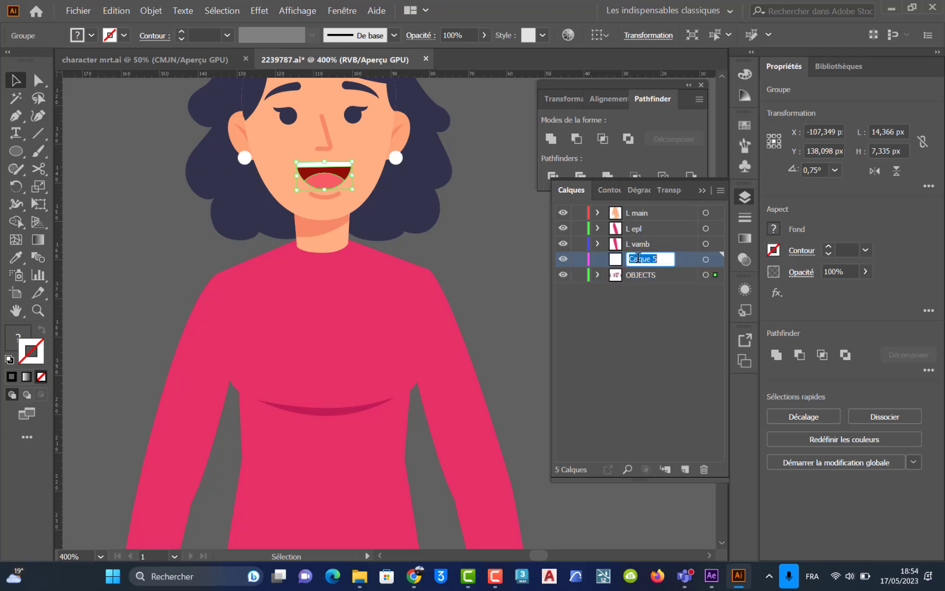
pyautogui.write('B rire')
pyautogui.click(487, 247)
# Step: Ungroup the head of the woman with outstretched hands, who stands beside the artboard, separating her face from her hair
pyautogui.scroll(-3, 486, 247)
pyautogui.moveTo(236, 328); pyautogui.dragTo(210, 338)
pyautogui.hscroll(5, 234, 349)
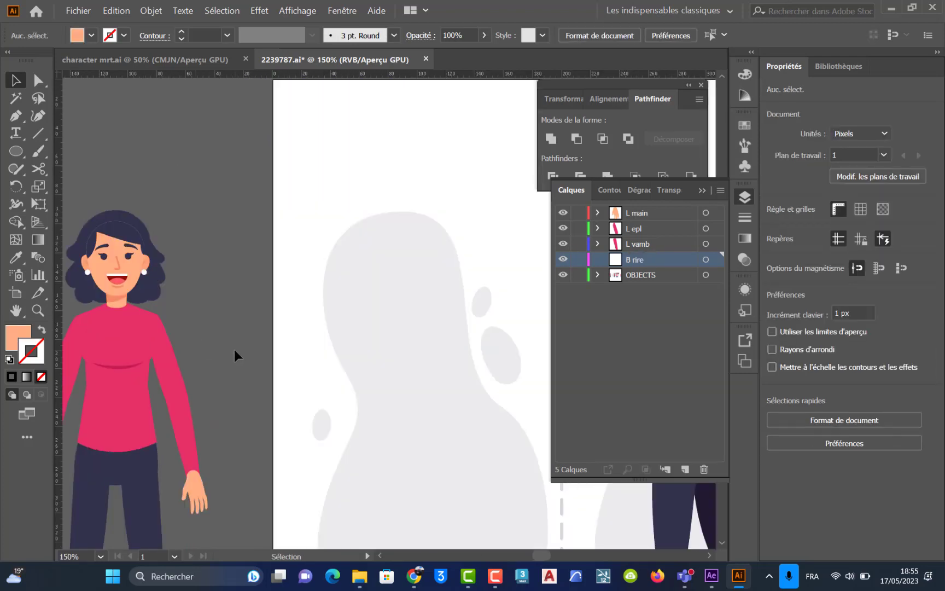
pyautogui.scroll(-4, 234, 349)
pyautogui.scroll(5, 546, 357)
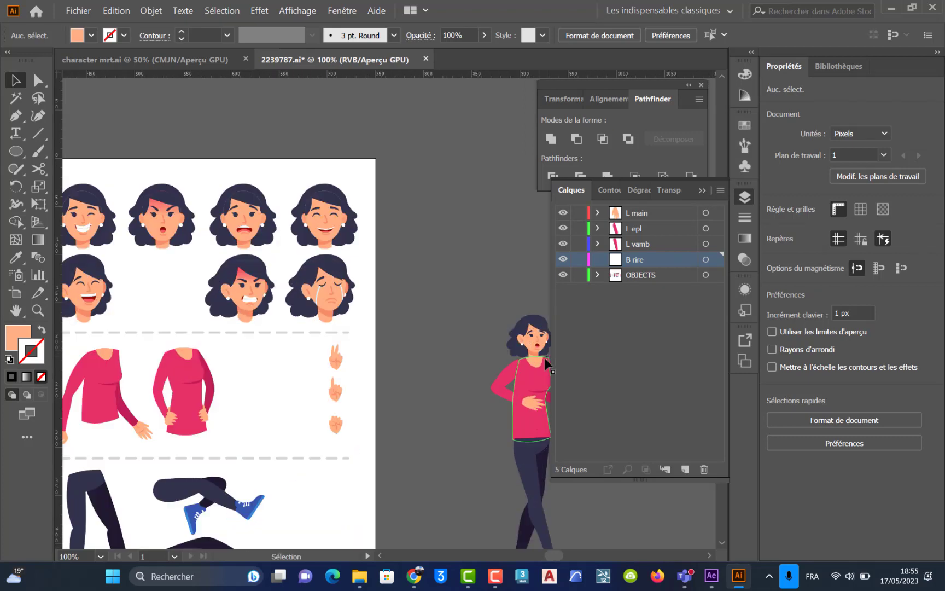
pyautogui.scroll(1, 425, 371)
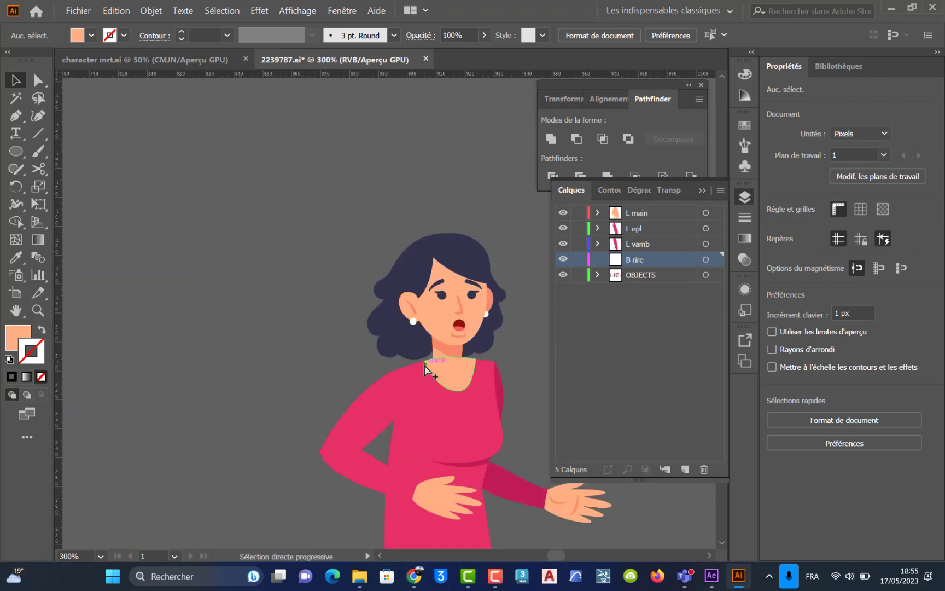
pyautogui.click(460, 325)
pyautogui.rightClick(460, 324)
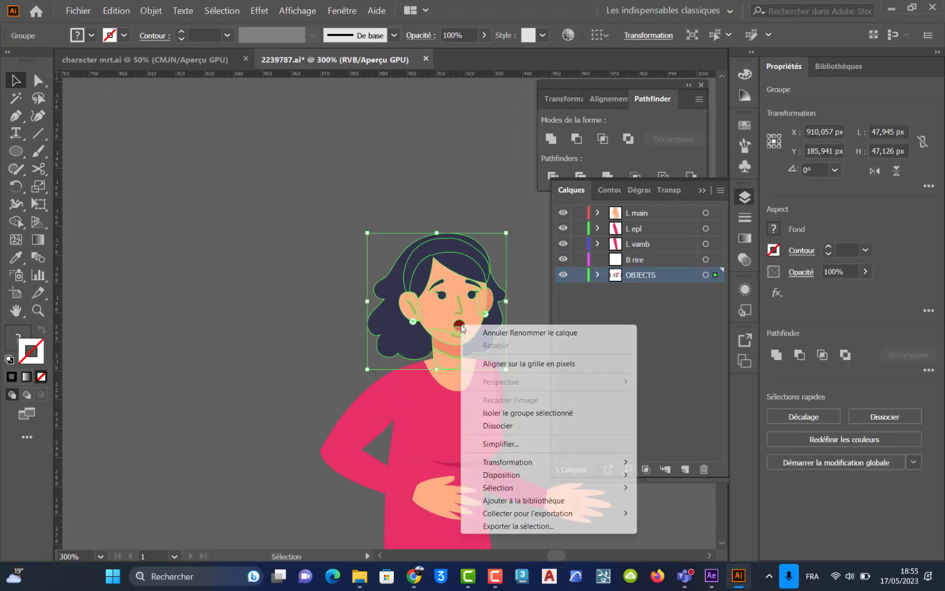
pyautogui.click(499, 426)
pyautogui.click(314, 306)
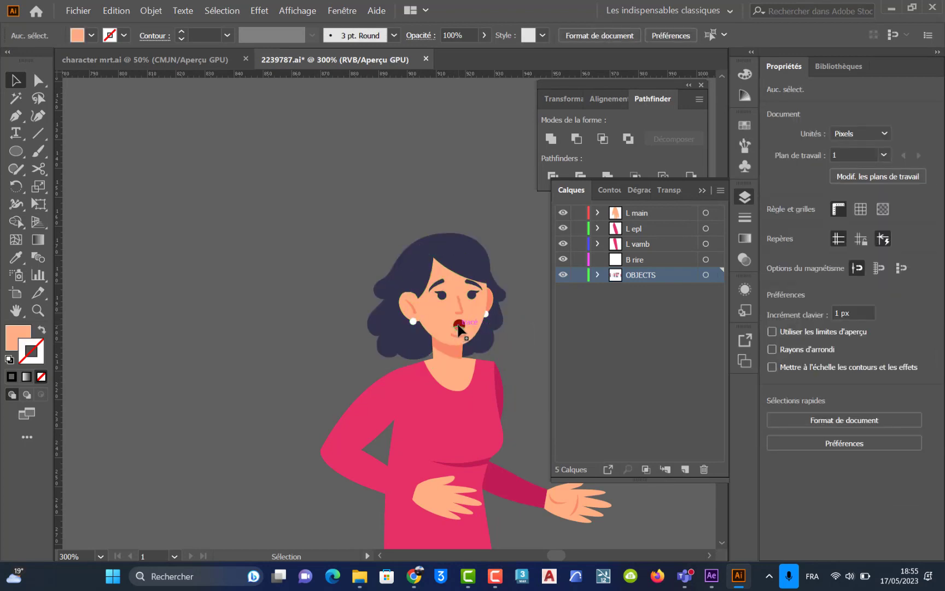
# Step: Ungroup that woman's nested face group until her round open mouth can be selected separately
pyautogui.click(456, 326)
pyautogui.rightClick(457, 326)
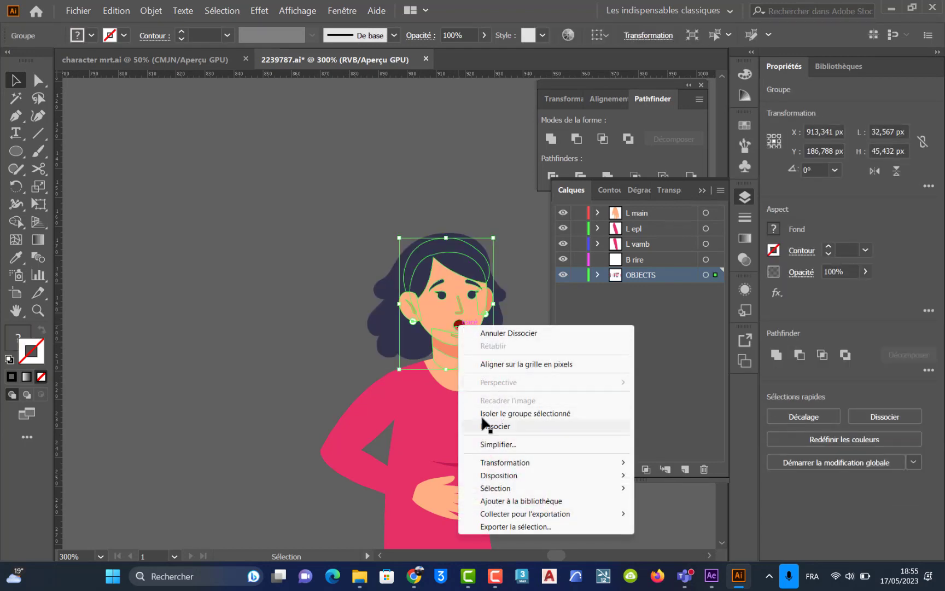
pyautogui.click(487, 425)
pyautogui.click(327, 342)
pyautogui.click(462, 327)
pyautogui.rightClick(462, 327)
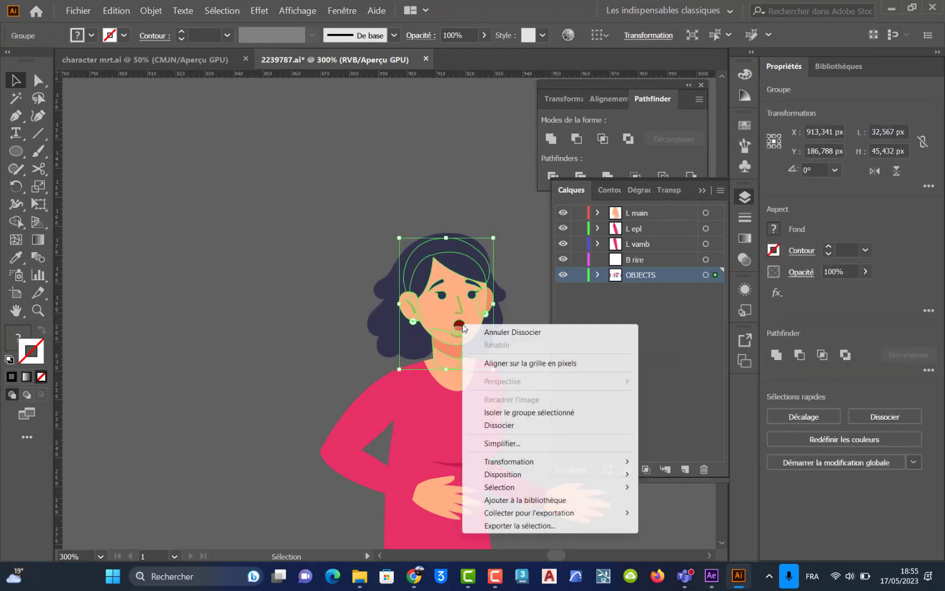
pyautogui.click(510, 425)
pyautogui.click(364, 323)
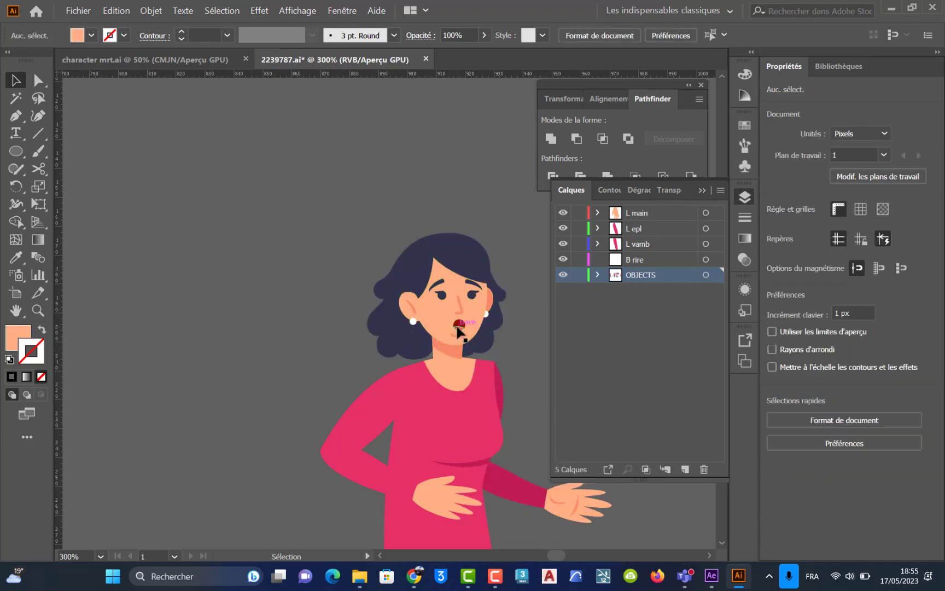
# Step: Copy the round open mouth and paste it onto the front-facing woman's face, over her smiling mouth
pyautogui.click(458, 325)
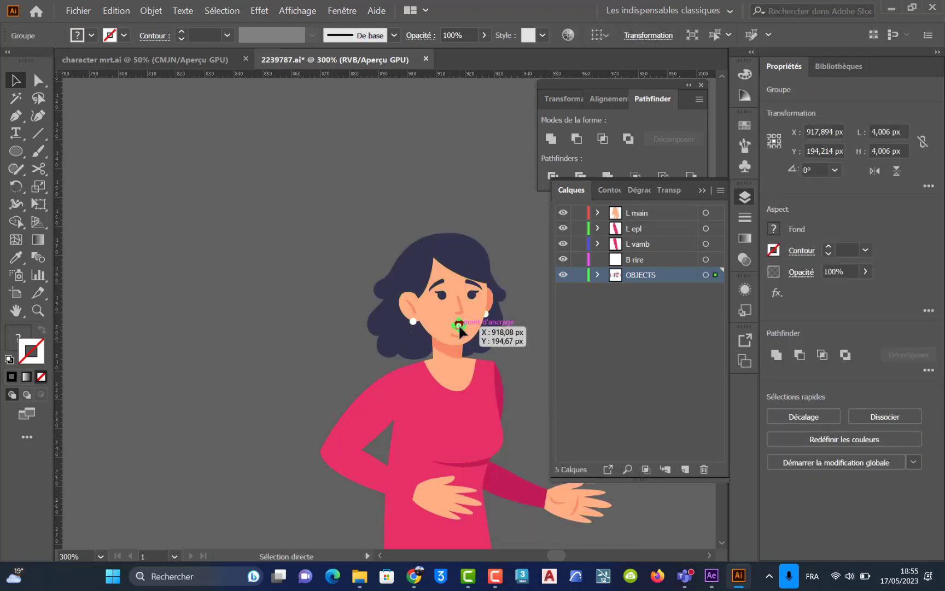
pyautogui.scroll(-5, 459, 330)
pyautogui.moveTo(243, 341); pyautogui.dragTo(558, 325)
pyautogui.moveTo(395, 338); pyautogui.dragTo(458, 336)
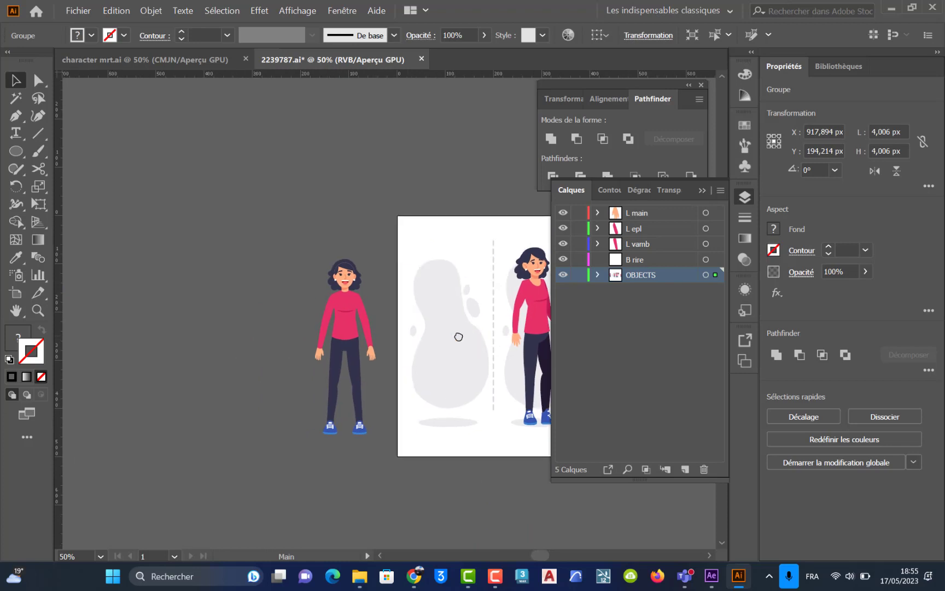
pyautogui.scroll(6, 334, 281)
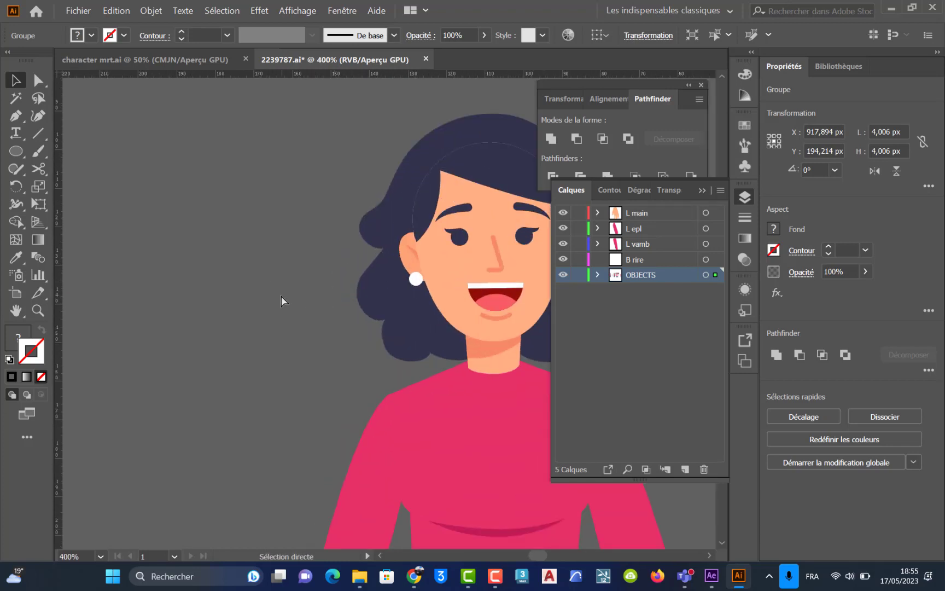
pyautogui.hotkey('ctrl', 'v')
pyautogui.moveTo(391, 317); pyautogui.dragTo(530, 314)
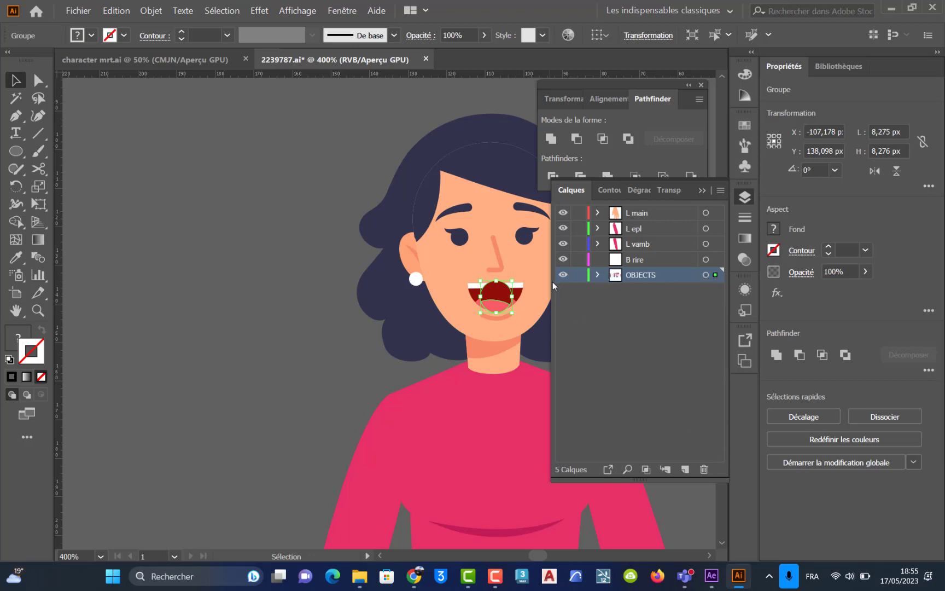
# Step: Move the pasted open mouth off the face, then transfer the smiling mouth to the B rire layer and hide that layer
pyautogui.moveTo(492, 301); pyautogui.dragTo(321, 328)
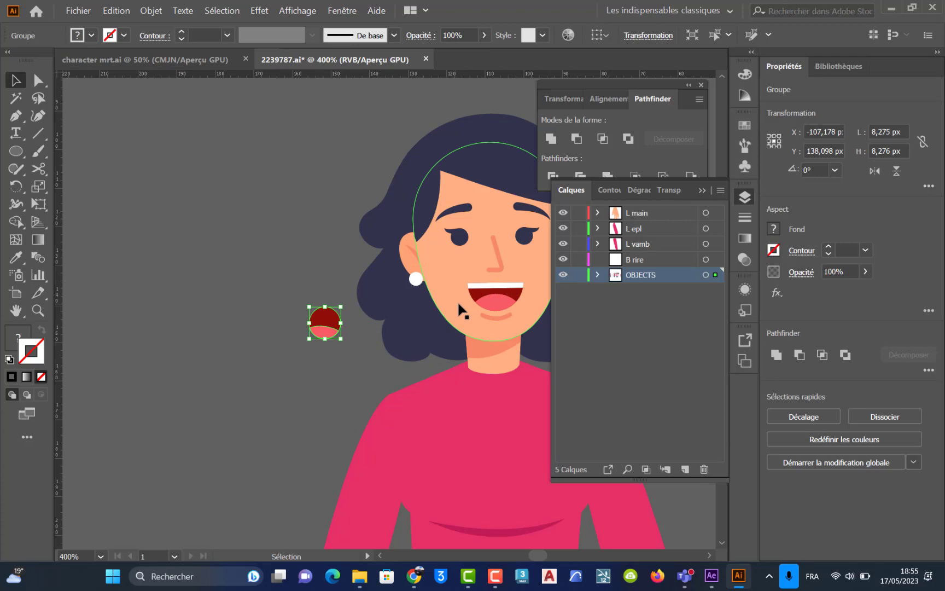
pyautogui.click(486, 302)
pyautogui.moveTo(715, 279); pyautogui.dragTo(715, 259)
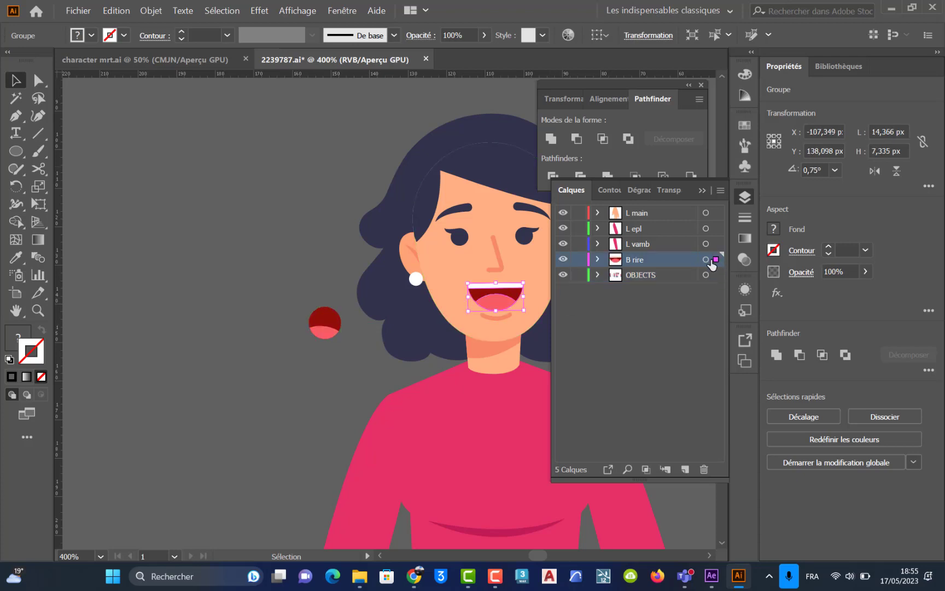
pyautogui.click(562, 259)
# Step: Place the round open mouth back on the front-facing woman's face, between her nose and the chin line
pyautogui.moveTo(323, 328); pyautogui.dragTo(495, 296)
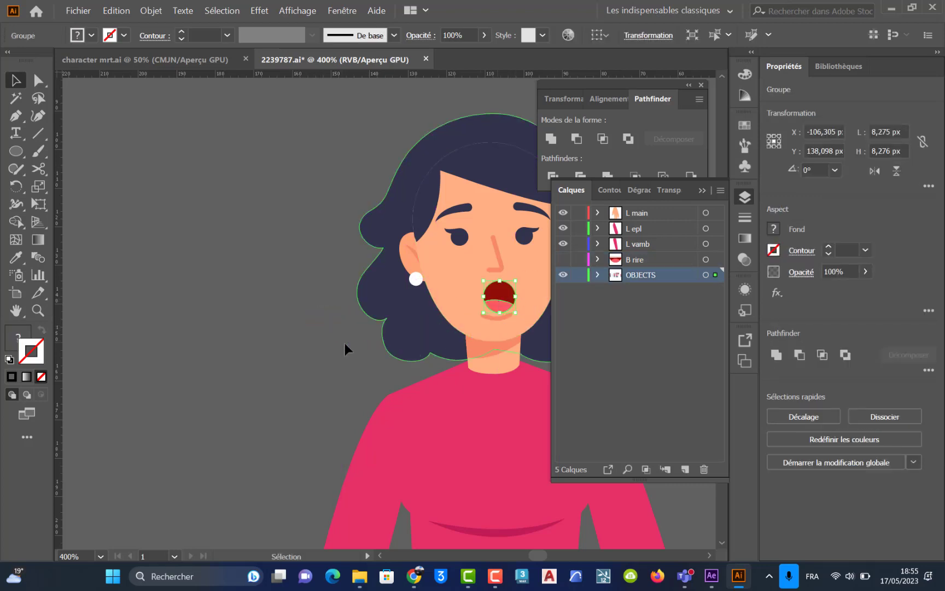
pyautogui.click(322, 406)
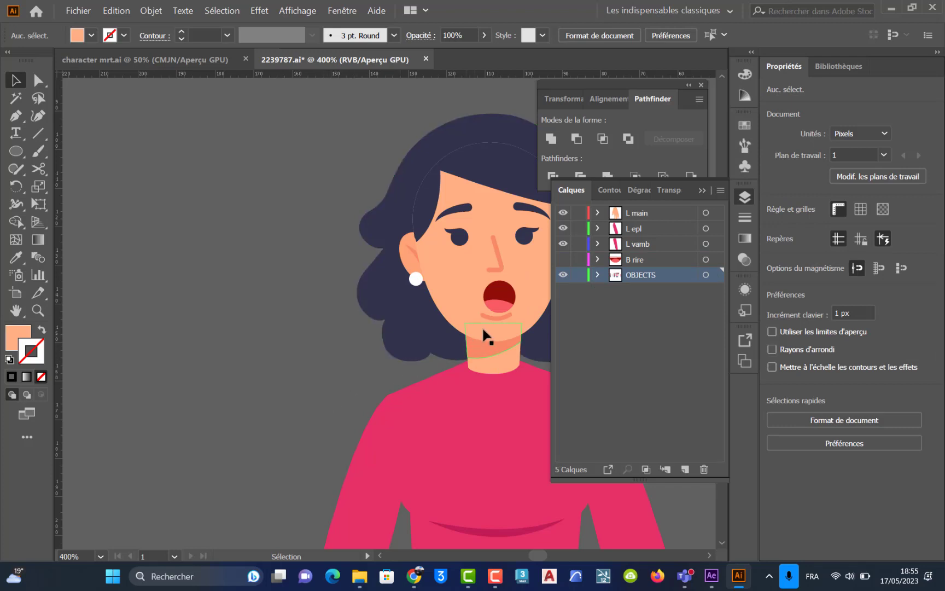
pyautogui.moveTo(499, 308); pyautogui.dragTo(447, 322)
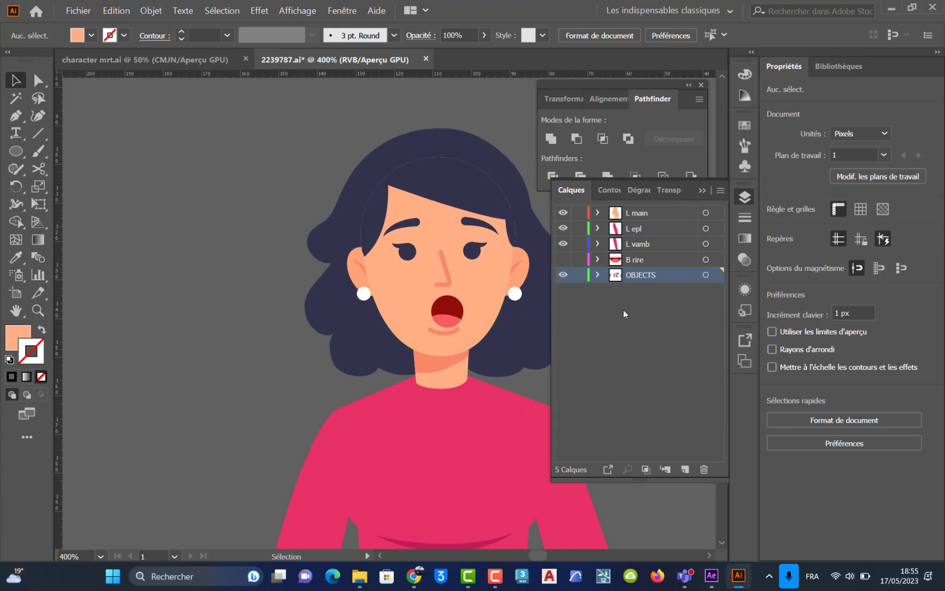
# Step: Create a new layer for the open mouth and name it "B peure"
pyautogui.click(684, 469)
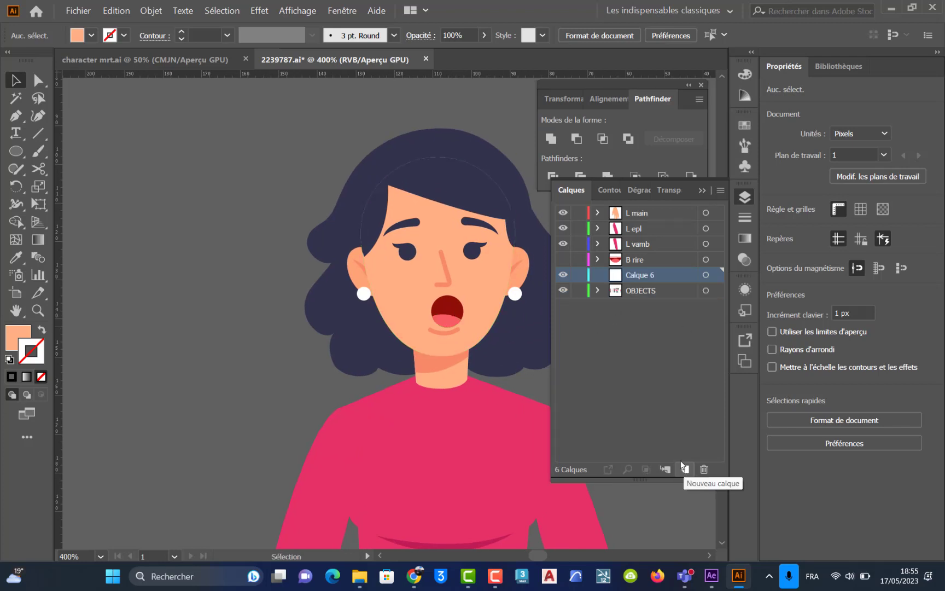
pyautogui.doubleClick(636, 276)
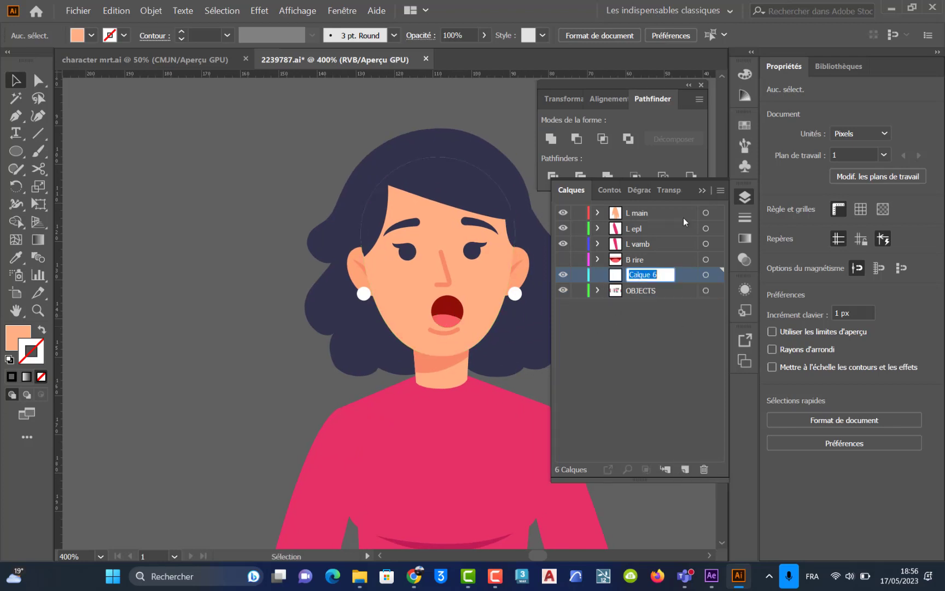
pyautogui.write('p')
pyautogui.press('BackSpace')
pyautogui.write('B peure')
pyautogui.click(573, 345)
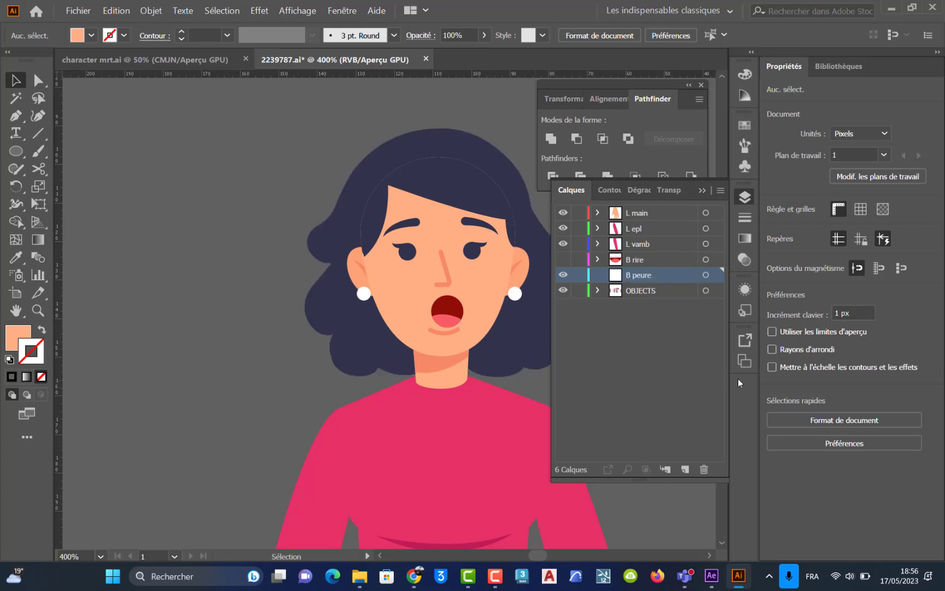
# Step: Adjust the open mouth's position on the face, then transfer it to the B peure layer with that layer hidden
pyautogui.click(453, 316)
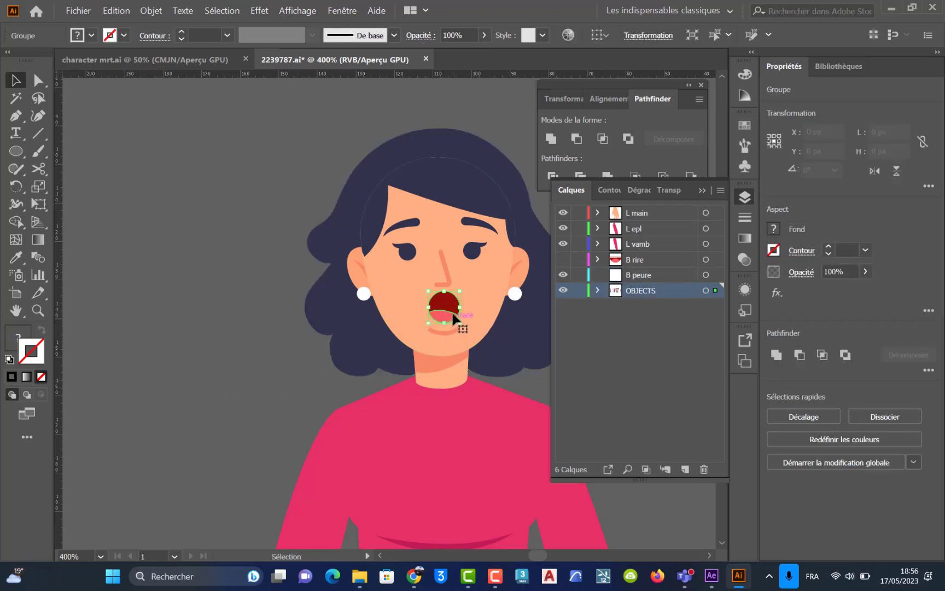
pyautogui.click(222, 383)
pyautogui.moveTo(448, 310); pyautogui.dragTo(446, 309)
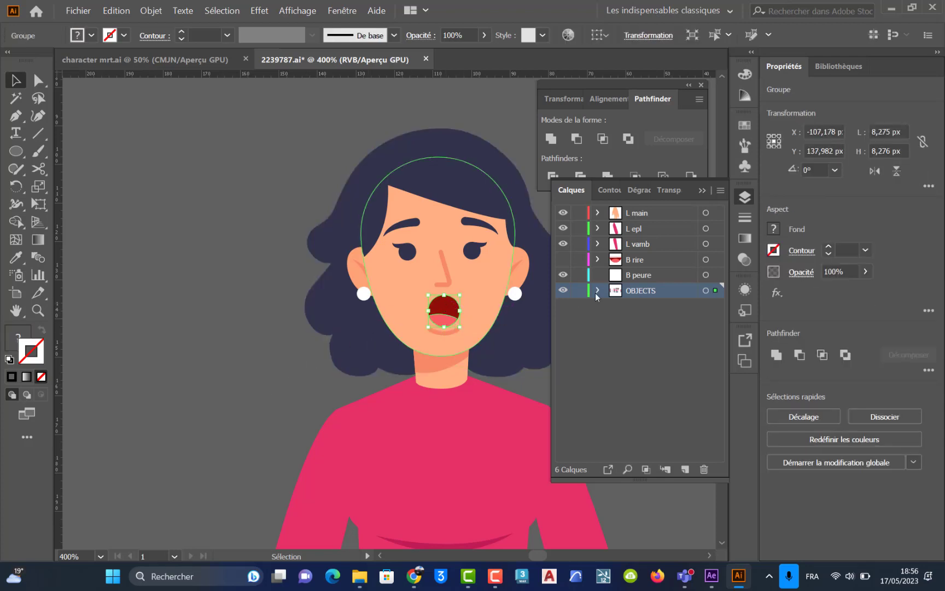
pyautogui.click(563, 275)
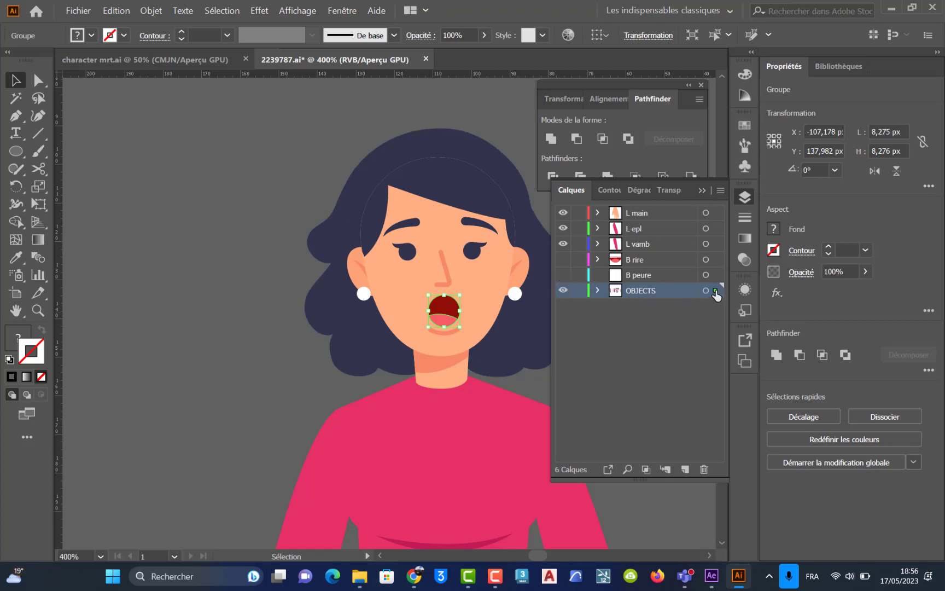
pyautogui.moveTo(715, 291); pyautogui.dragTo(714, 275)
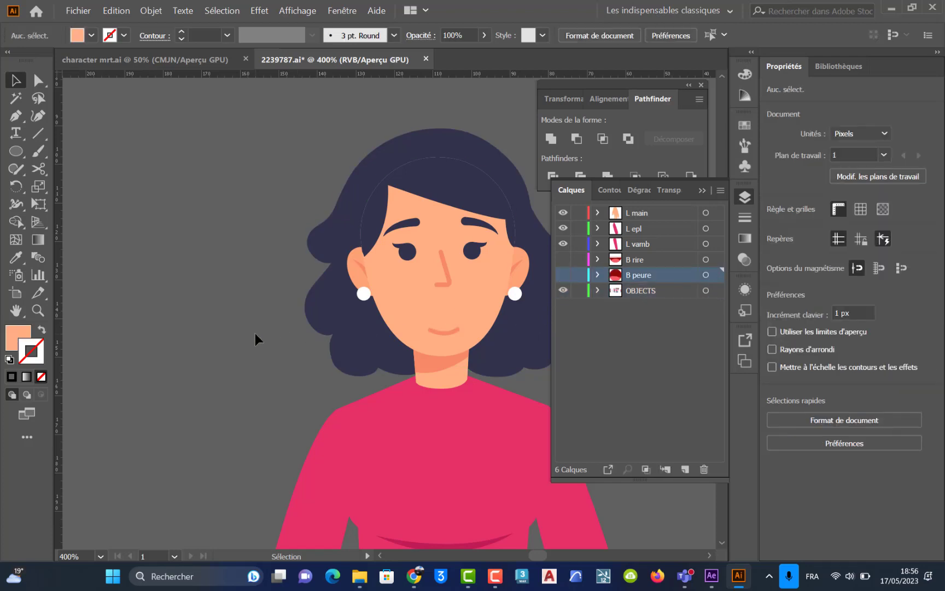
# Step: Isolate the angry head in the lower row of expressions, copy its clenched-teeth mouth group, and leave isolation mode
pyautogui.scroll(-8, 255, 333)
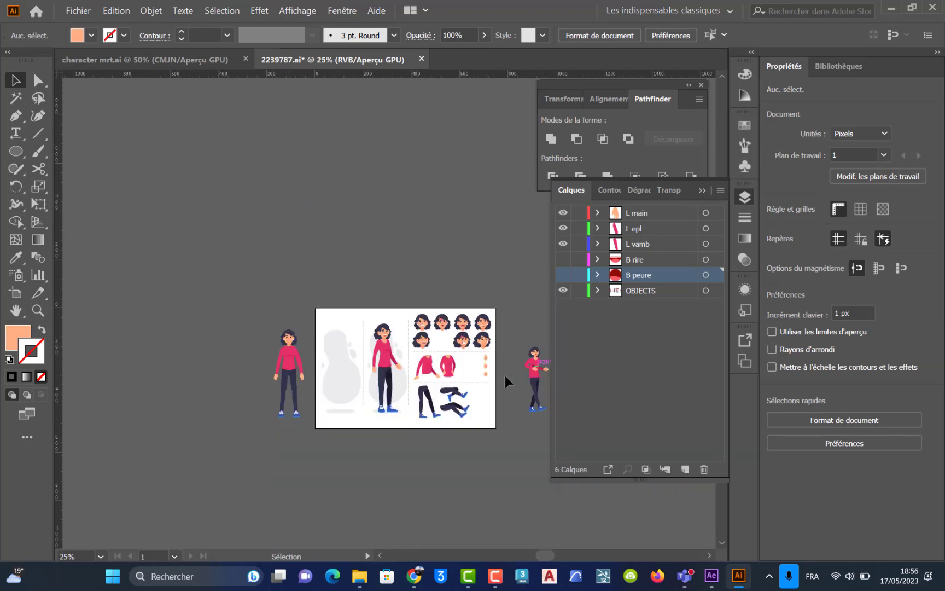
pyautogui.moveTo(505, 376); pyautogui.dragTo(299, 382)
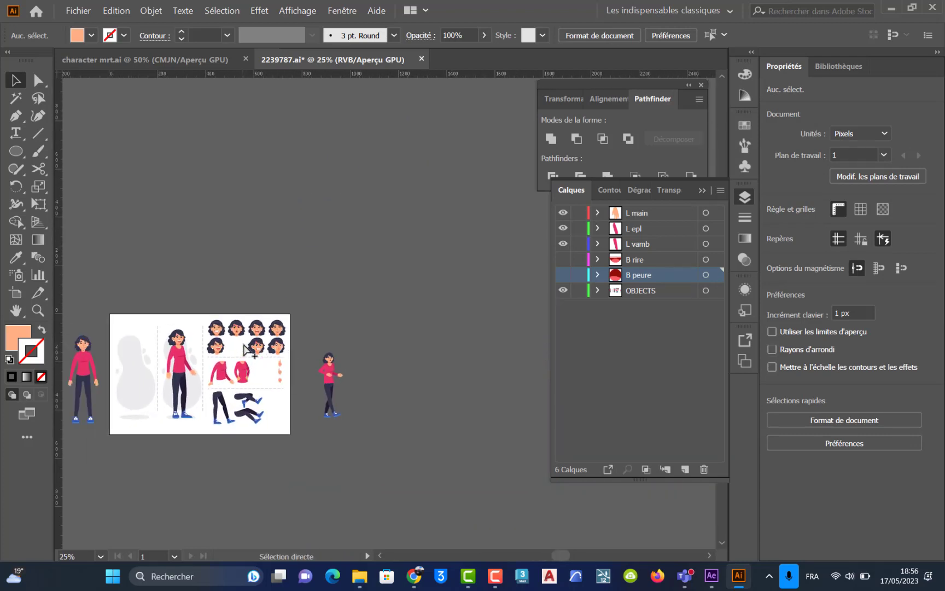
pyautogui.scroll(5, 243, 345)
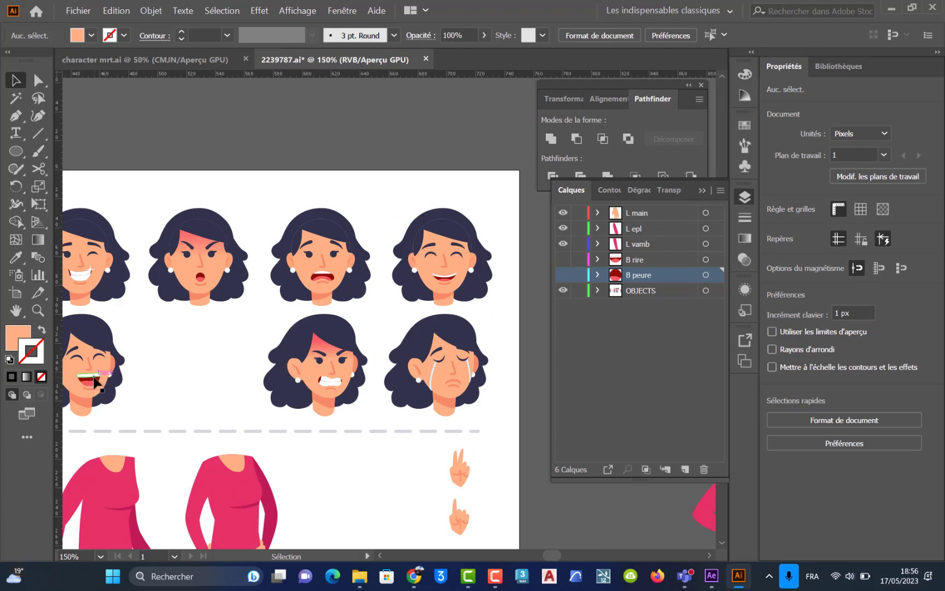
pyautogui.moveTo(95, 383); pyautogui.dragTo(157, 401)
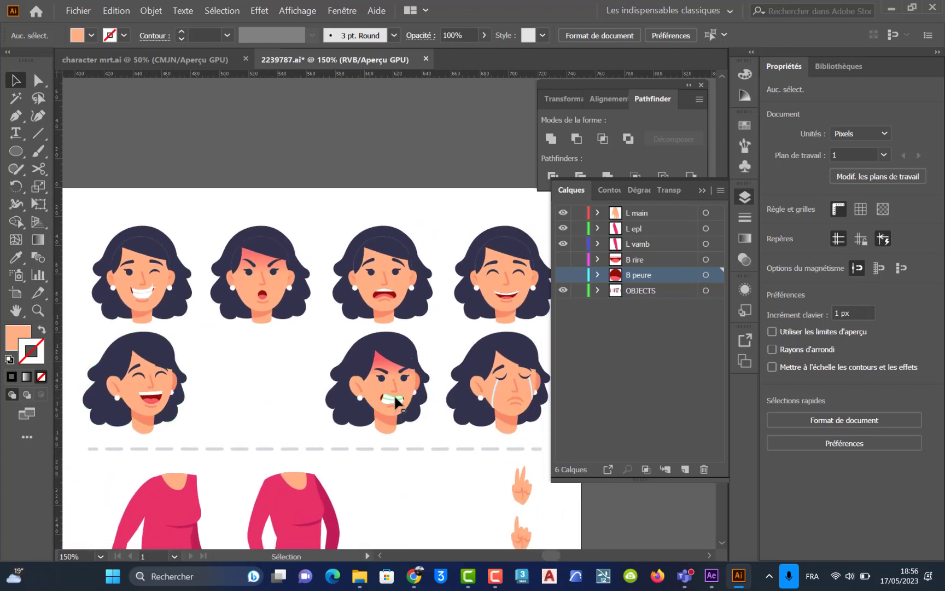
pyautogui.click(397, 402)
pyautogui.doubleClick(397, 402)
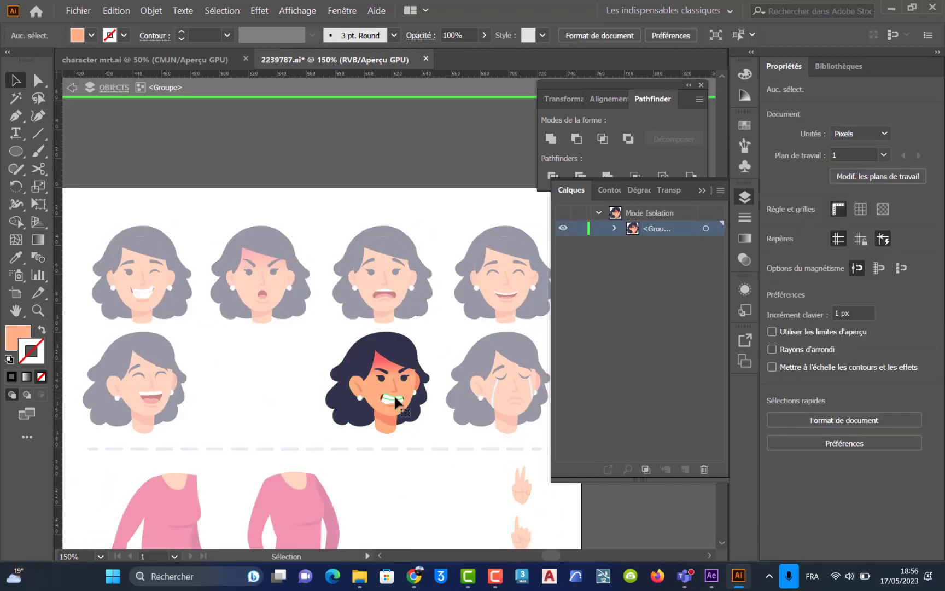
pyautogui.click(393, 393)
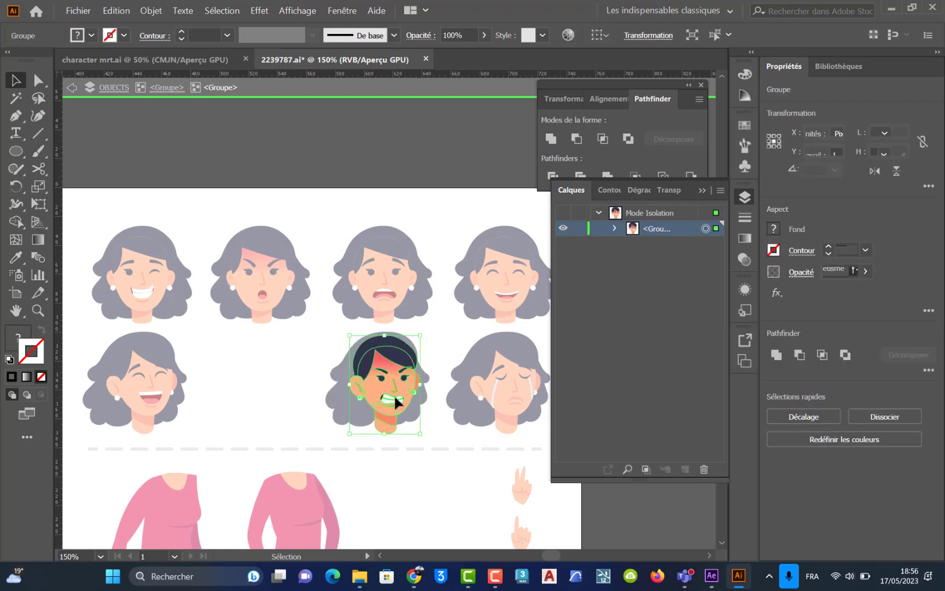
pyautogui.doubleClick(394, 394)
pyautogui.click(393, 394)
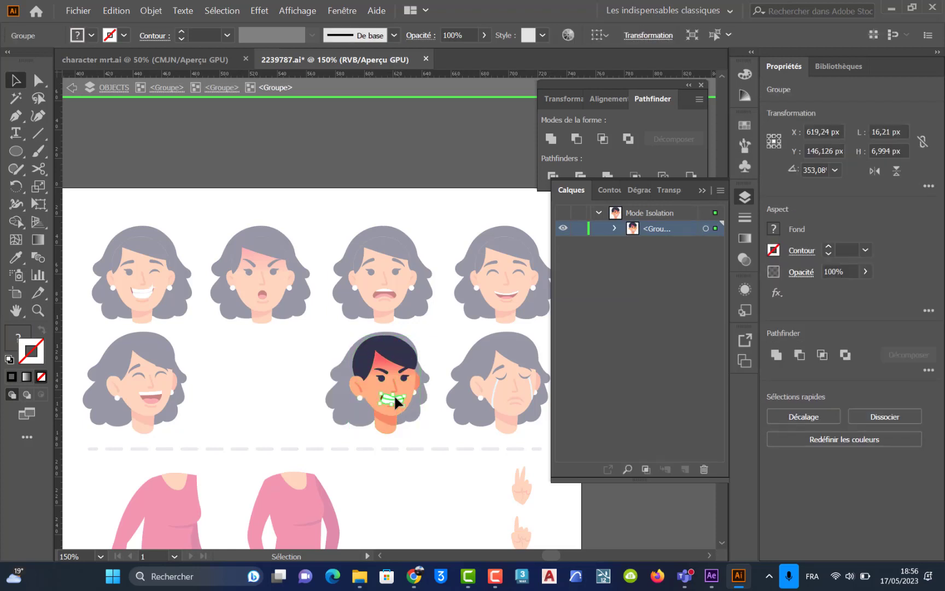
pyautogui.doubleClick(344, 141)
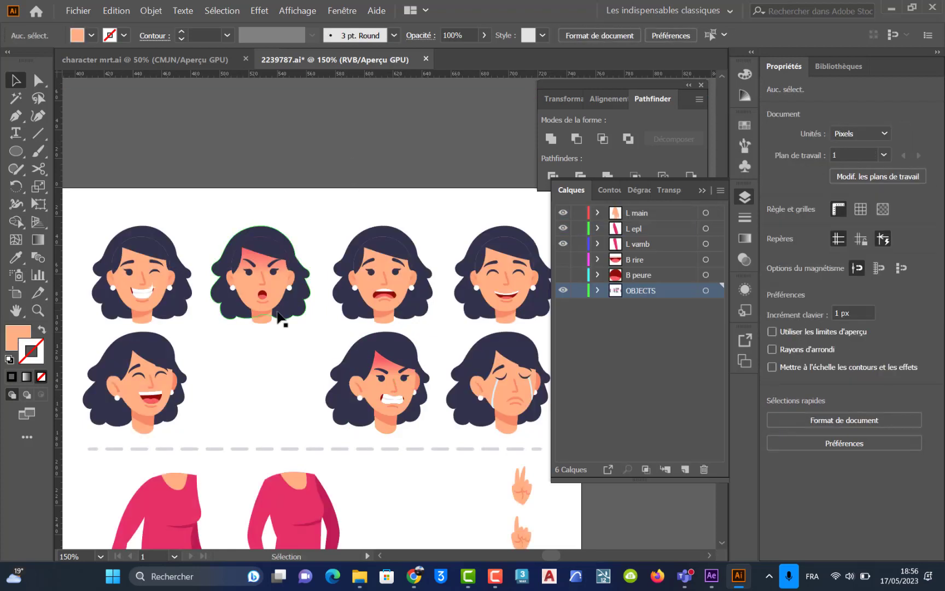
# Step: Paste the clenched-teeth mouth onto the front-facing woman's face below her nose and nudge it slightly to the right
pyautogui.scroll(-4, 280, 323)
pyautogui.hscroll(-5, 460, 327)
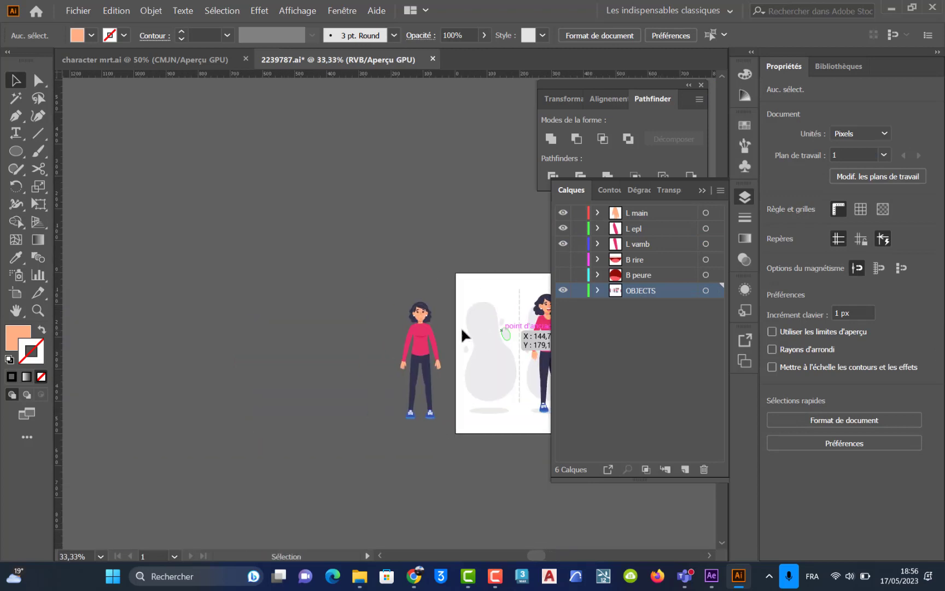
pyautogui.scroll(5, 417, 318)
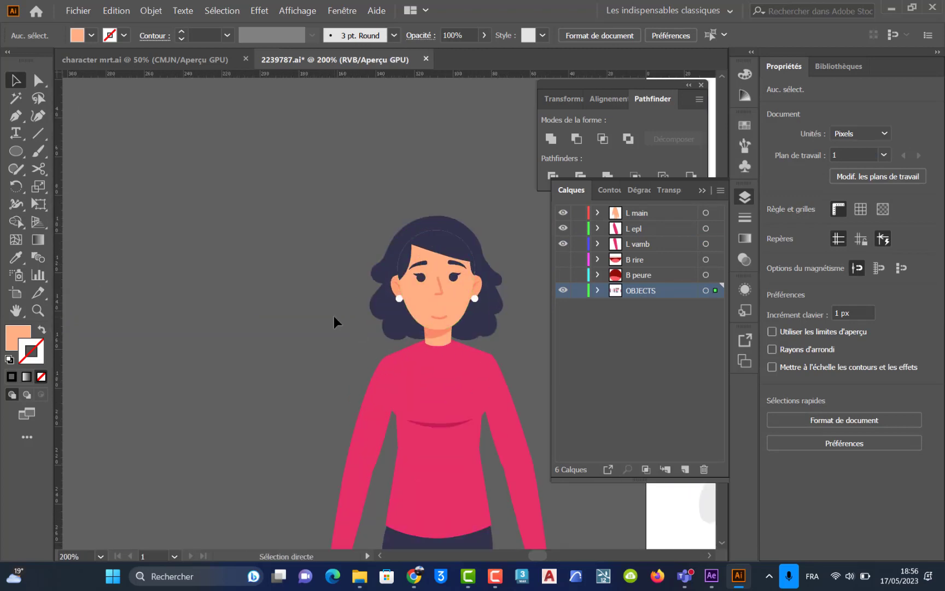
pyautogui.click(389, 313)
pyautogui.moveTo(395, 315); pyautogui.dragTo(440, 303)
pyautogui.press('Right')
pyautogui.press('Right')
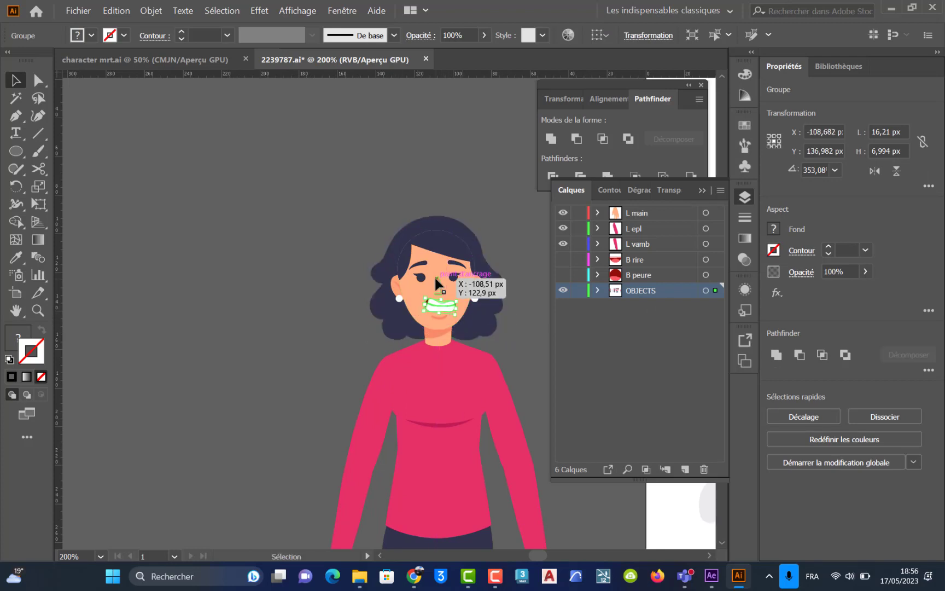
# Step: Fine-tune the clenched-teeth mouth's placement on the woman's face with a slight nudge to the left, then deselect it
pyautogui.press('Left')
pyautogui.press('Up')
pyautogui.click(292, 369)
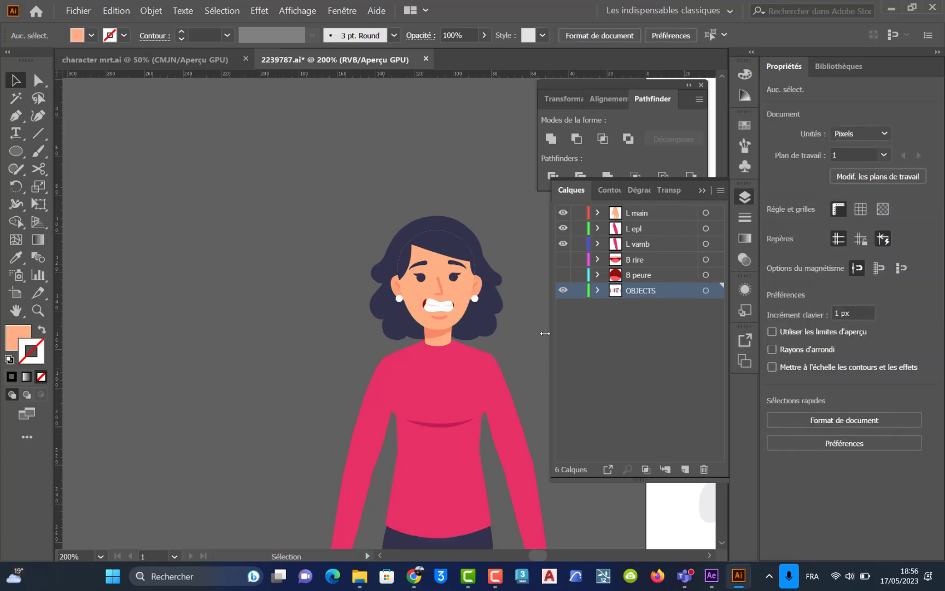
# Step: Move the clenched-teeth mouth onto a new layer named "B en clr" and hide that layer
pyautogui.click(440, 306)
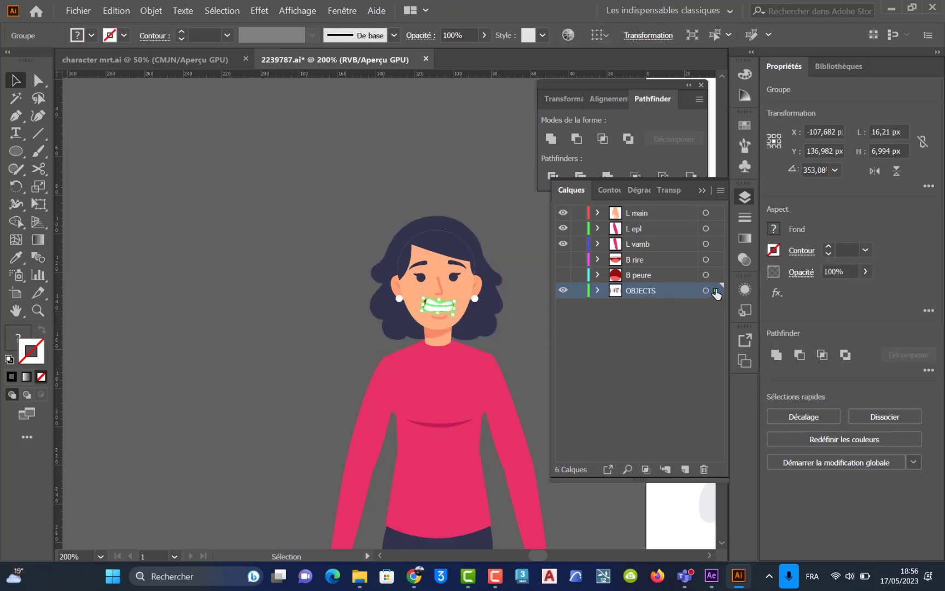
pyautogui.click(686, 469)
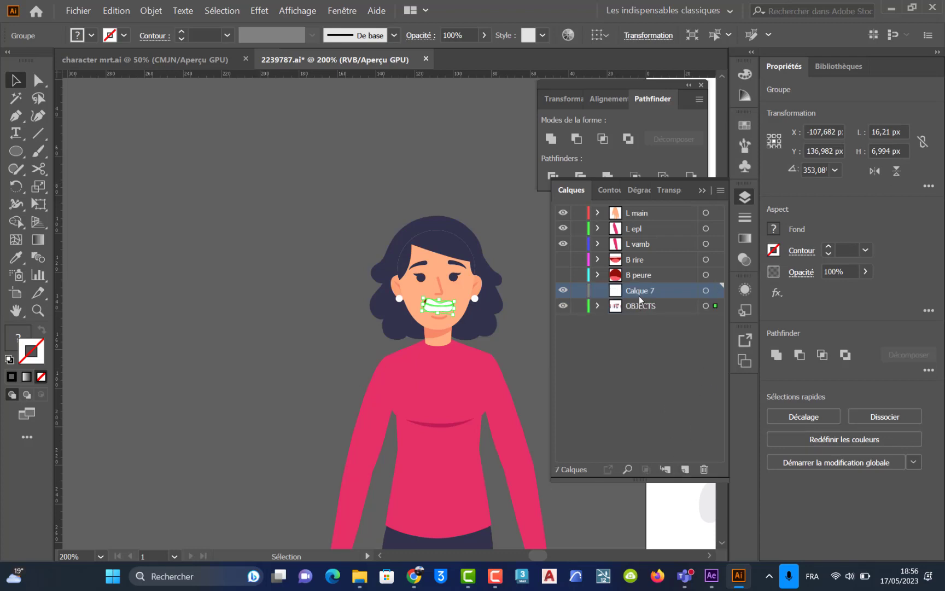
pyautogui.doubleClick(638, 293)
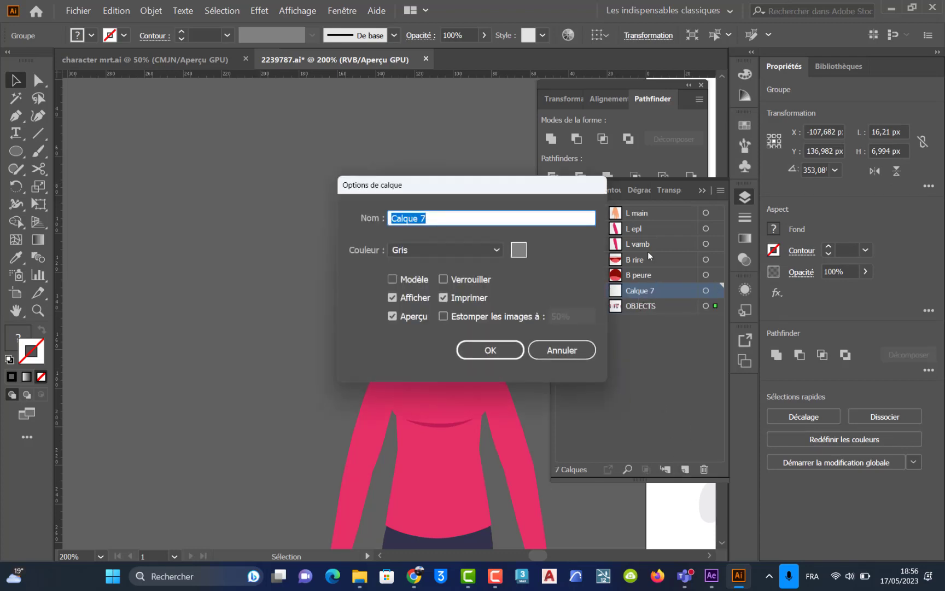
pyautogui.write('B en clr')
pyautogui.click(490, 350)
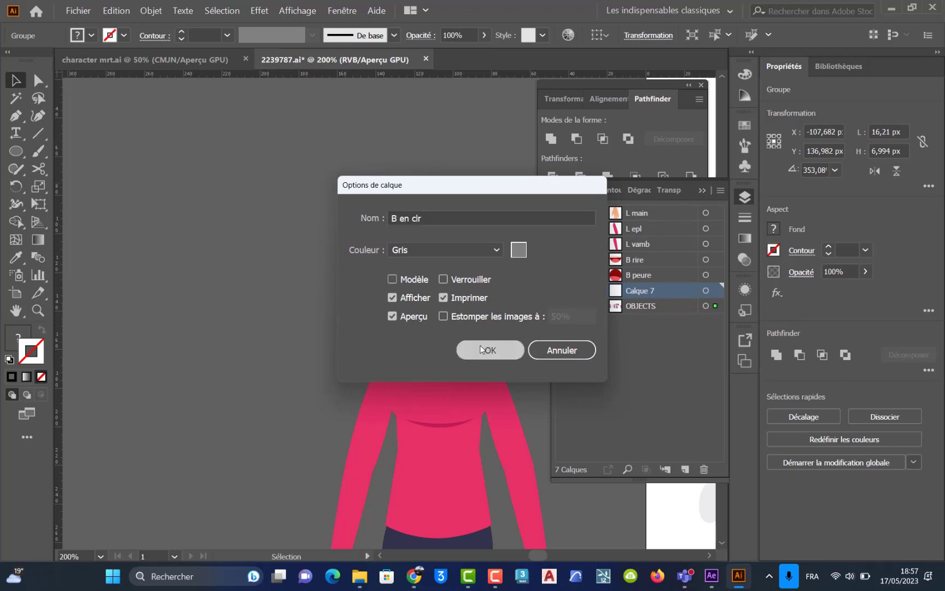
pyautogui.moveTo(715, 305); pyautogui.dragTo(715, 292)
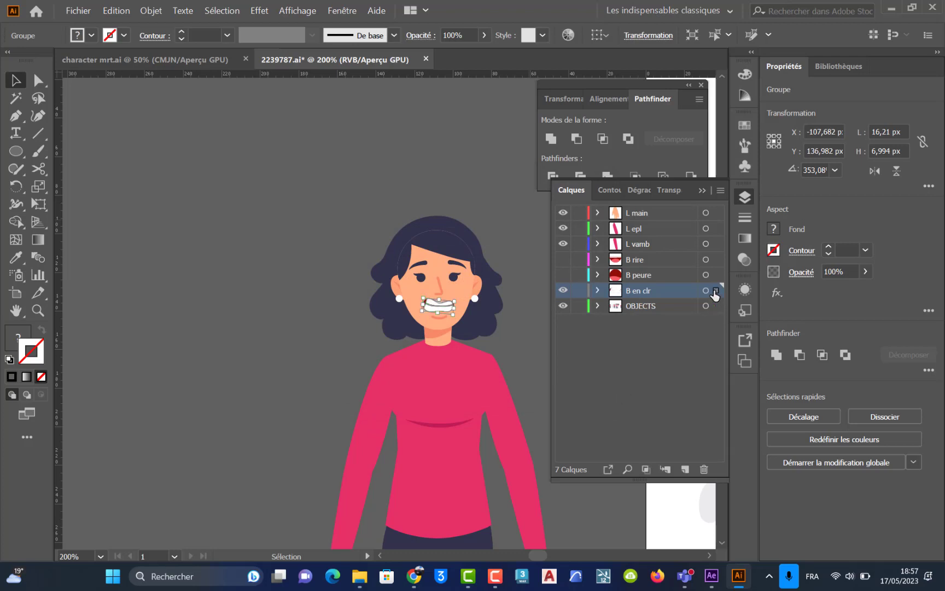
pyautogui.click(563, 291)
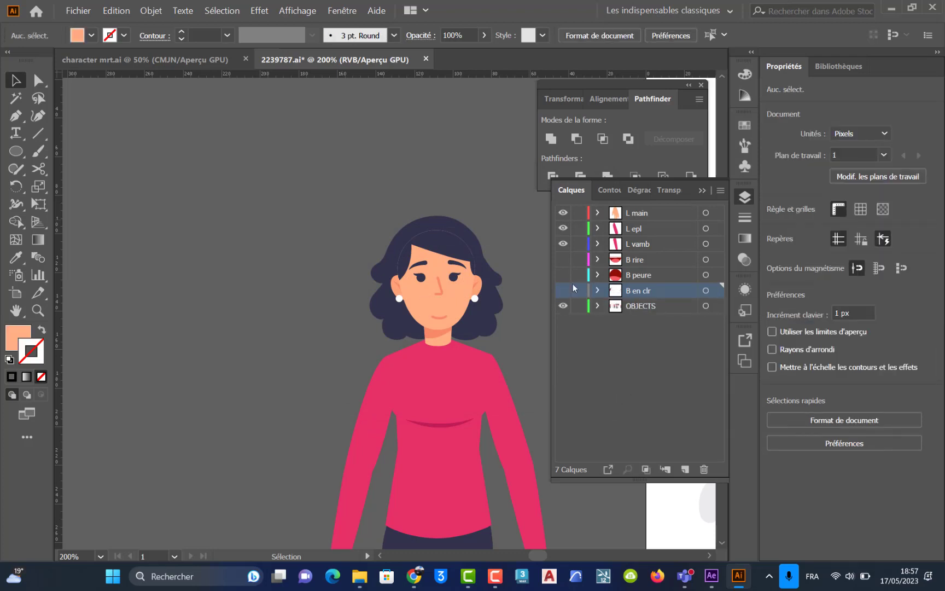